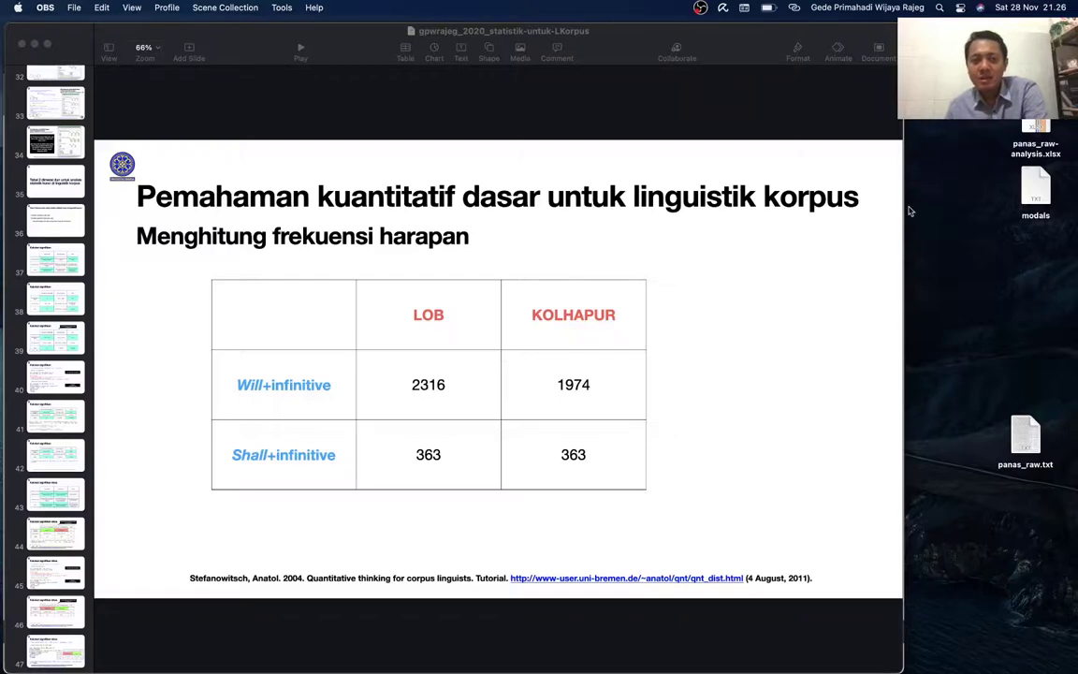
Show Keynote slide 8's LOB/KOLHAPUR will/shall table, then switch to the figshare page in Safari.
scroll(79, 210, "up", 8)
scroll(74, 178, "up", 8)
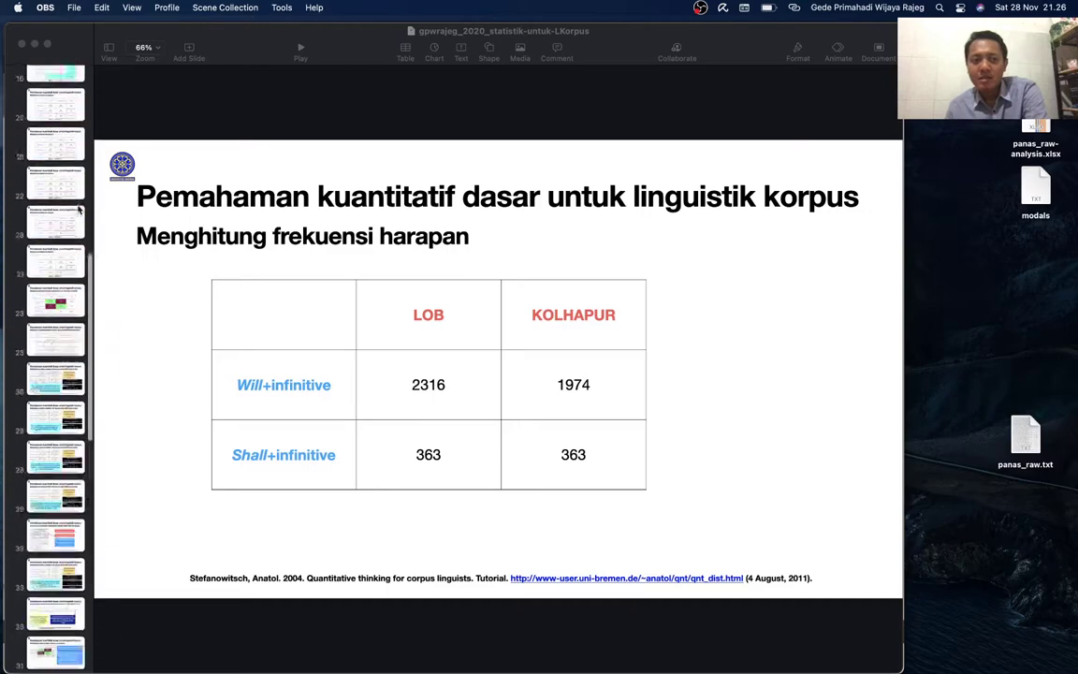
scroll(72, 141, "up", 8)
scroll(66, 93, "up", 6)
left_click(66, 93)
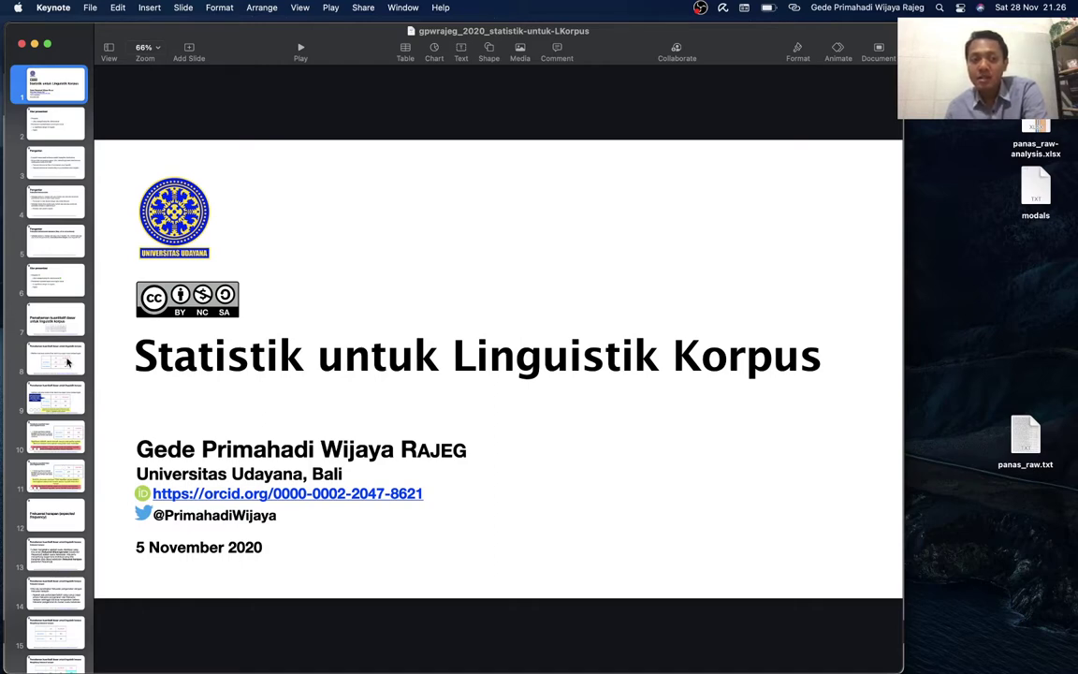
left_click(65, 362)
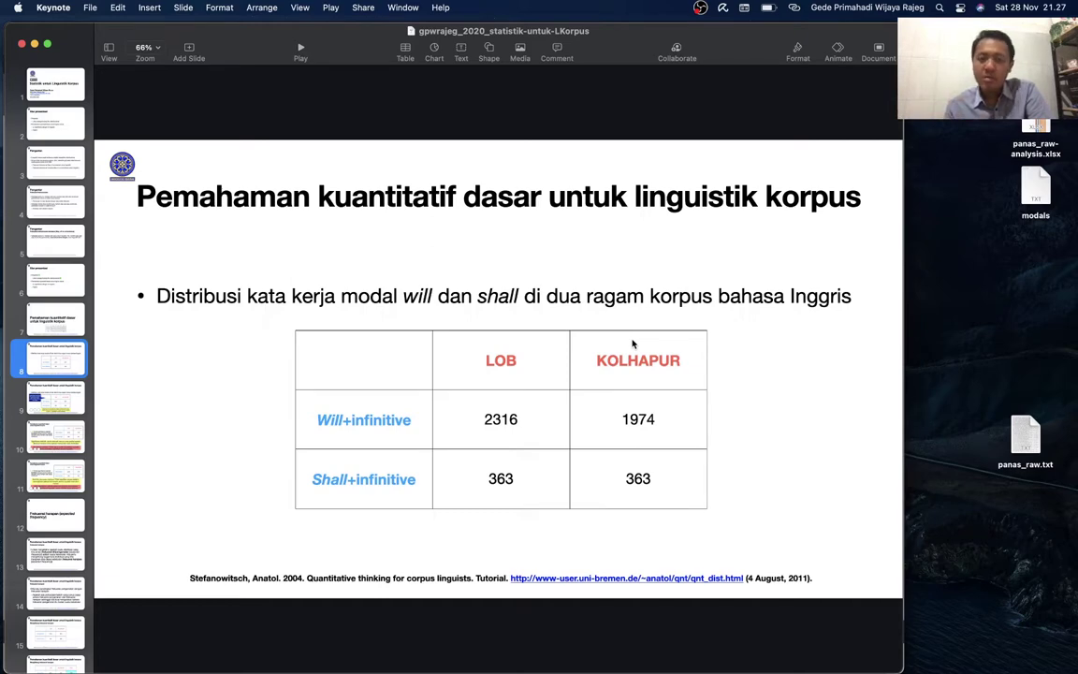
key("super+Tab")
key("super+Tab")
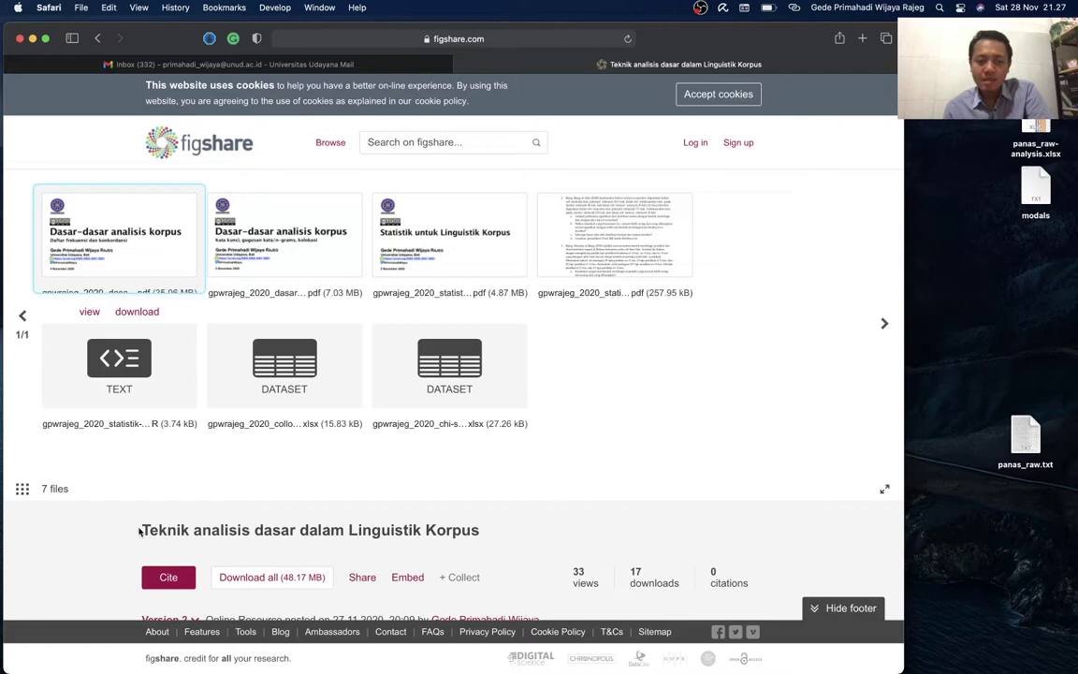
Switch the figshare project's file display to List view.
scroll(286, 536, "down", 3)
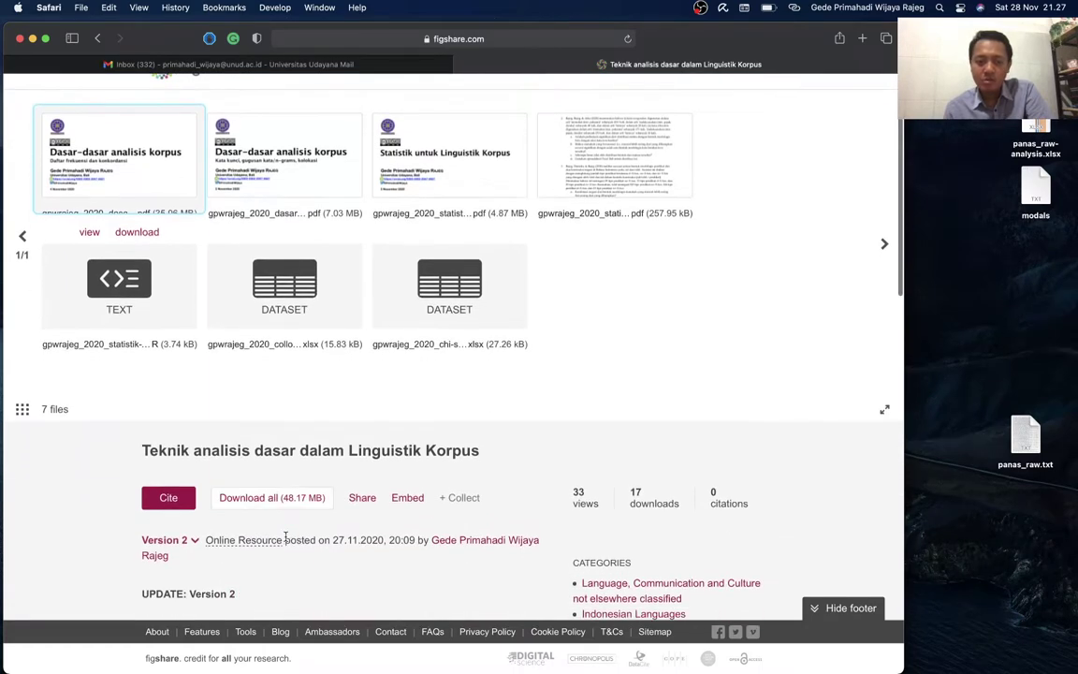
scroll(286, 535, "up", 1)
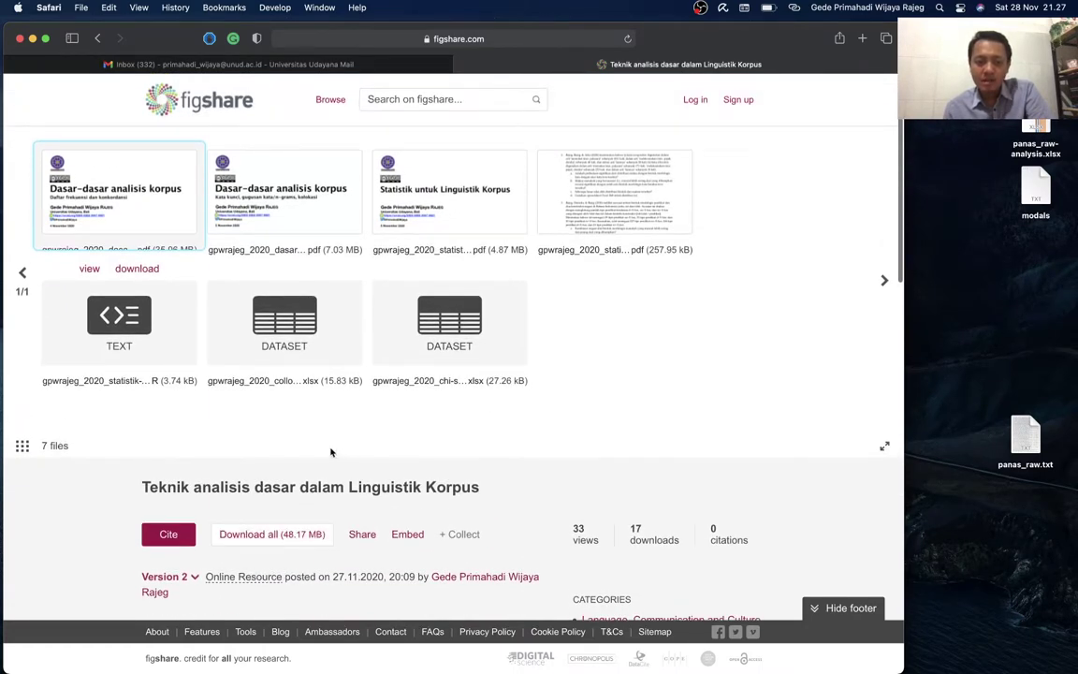
scroll(182, 472, "up", 1)
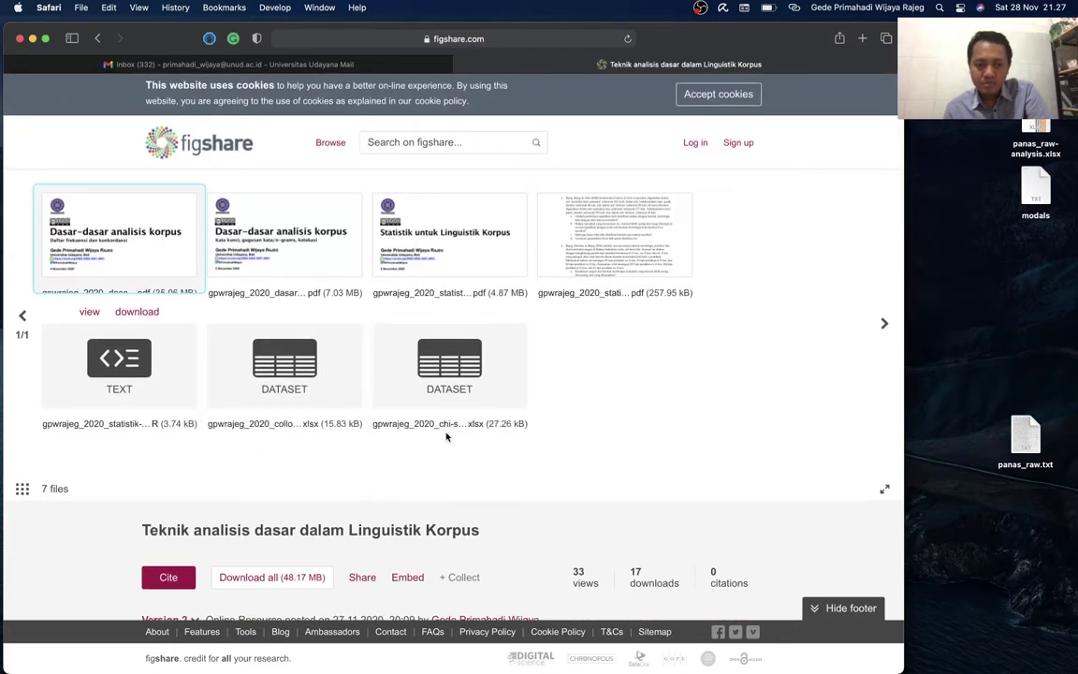
mouse_move(448, 424)
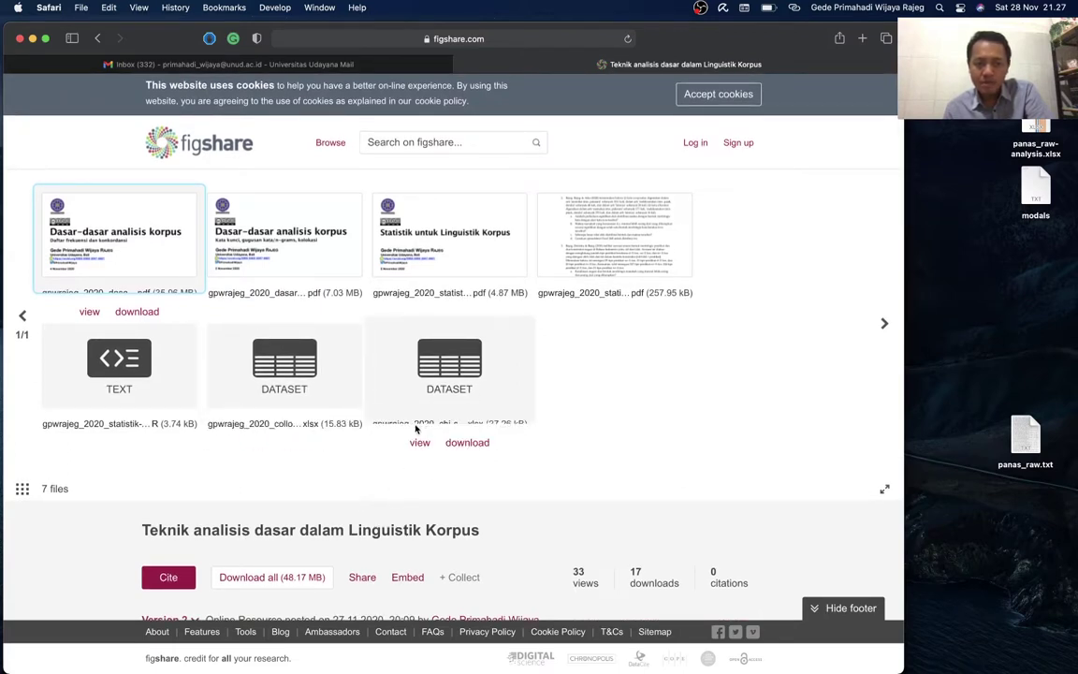
left_click(24, 493)
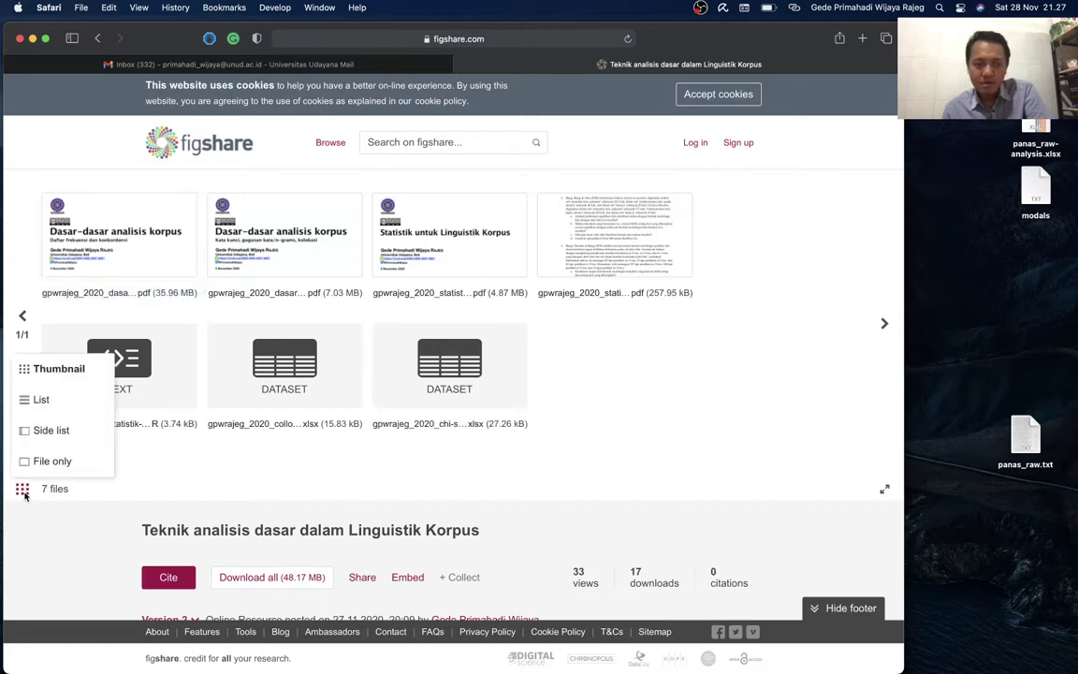
left_click(37, 399)
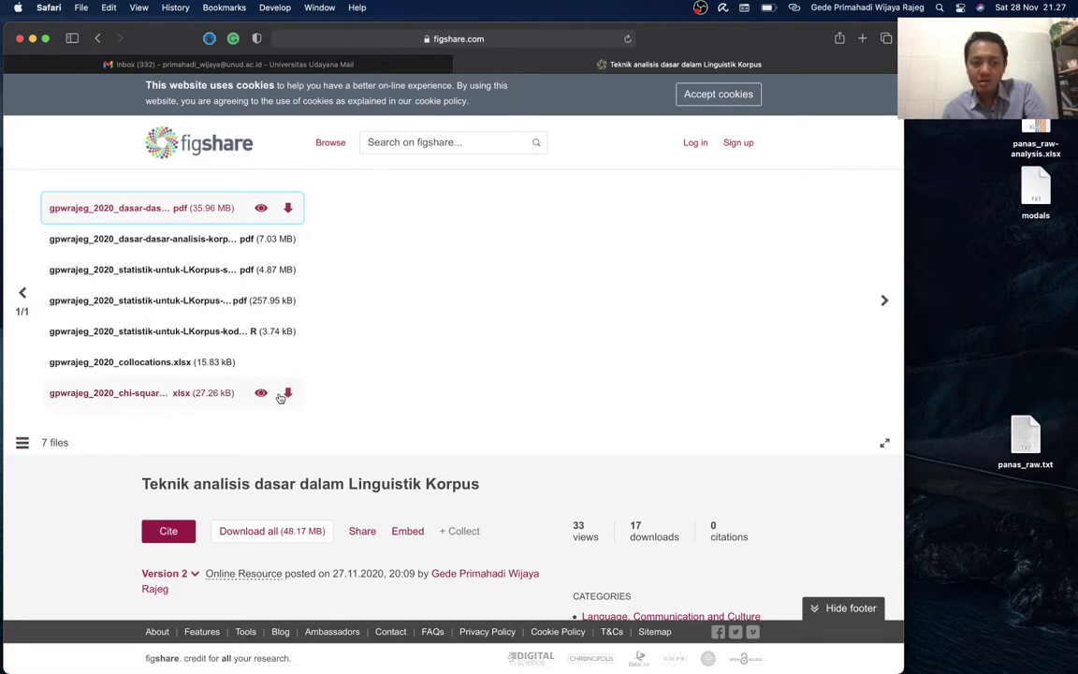
Download gpwrajeg_2020_chi-square-excel.xlsx and select it in Safari's Downloads list.
left_click(287, 396)
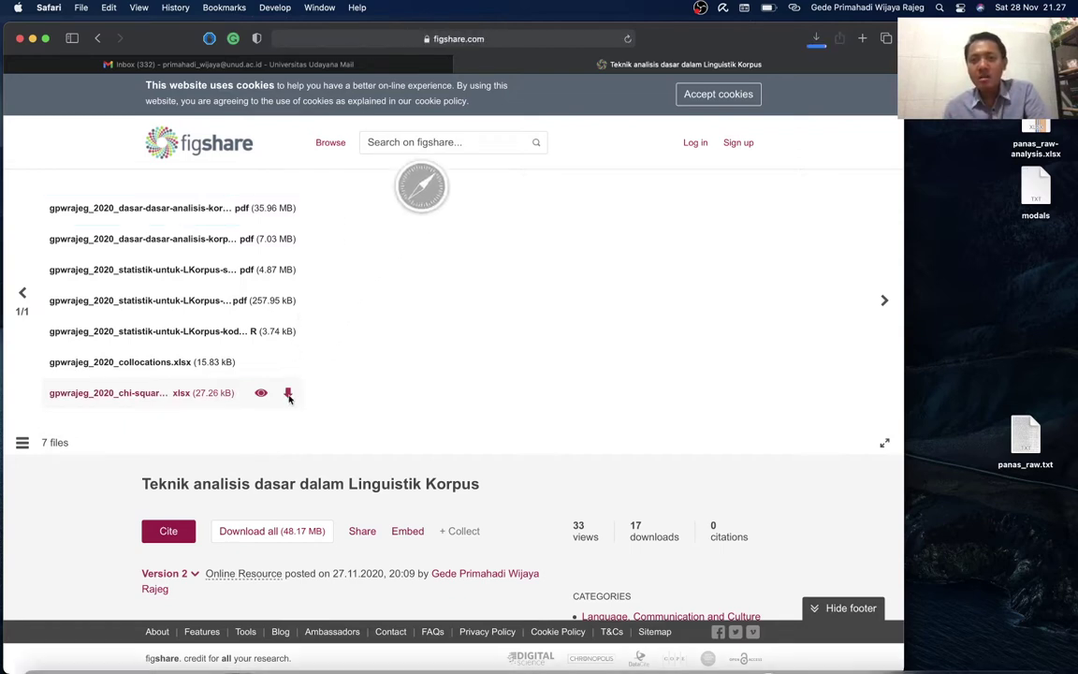
left_click(816, 40)
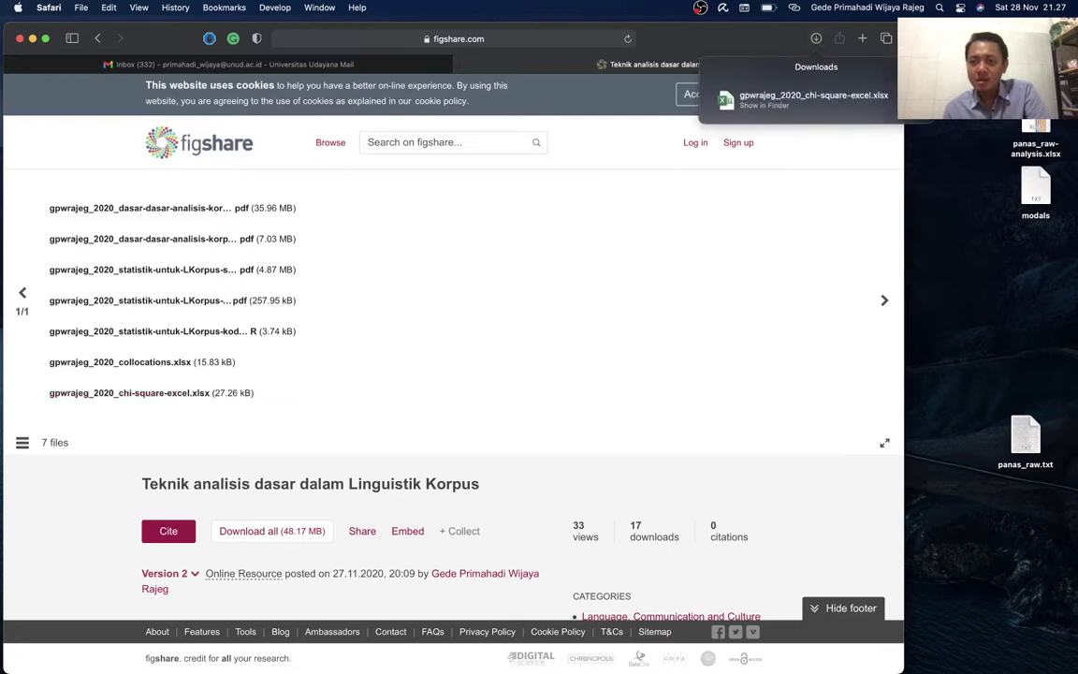
left_click(848, 105)
Open gpwrajeg_2020_chi-square-excel.xlsx, resize its window to fit the screen, and view the 2x3_Chi-square sheet.
double_click(812, 103)
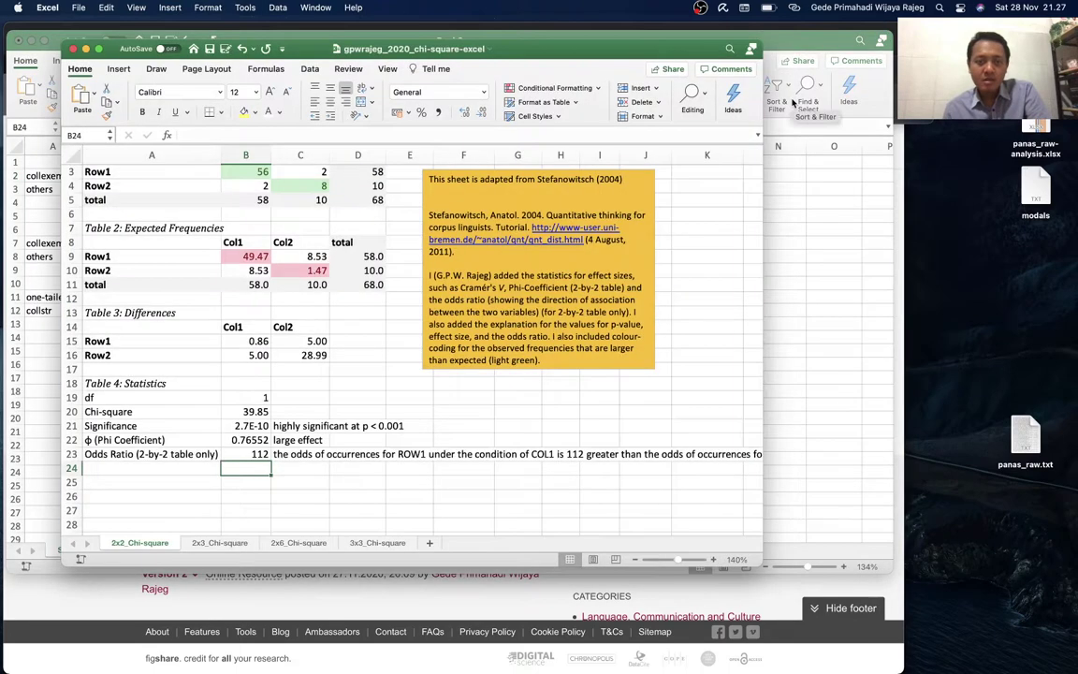
left_click_drag(68, 566, 19, 652)
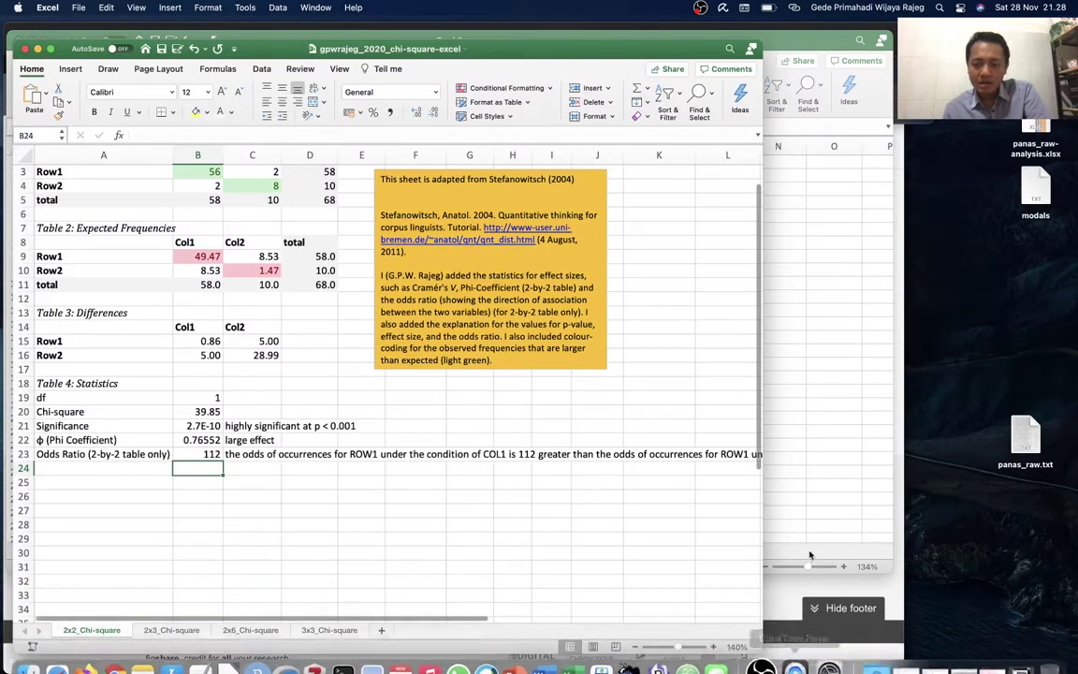
left_click_drag(840, 672, 889, 670)
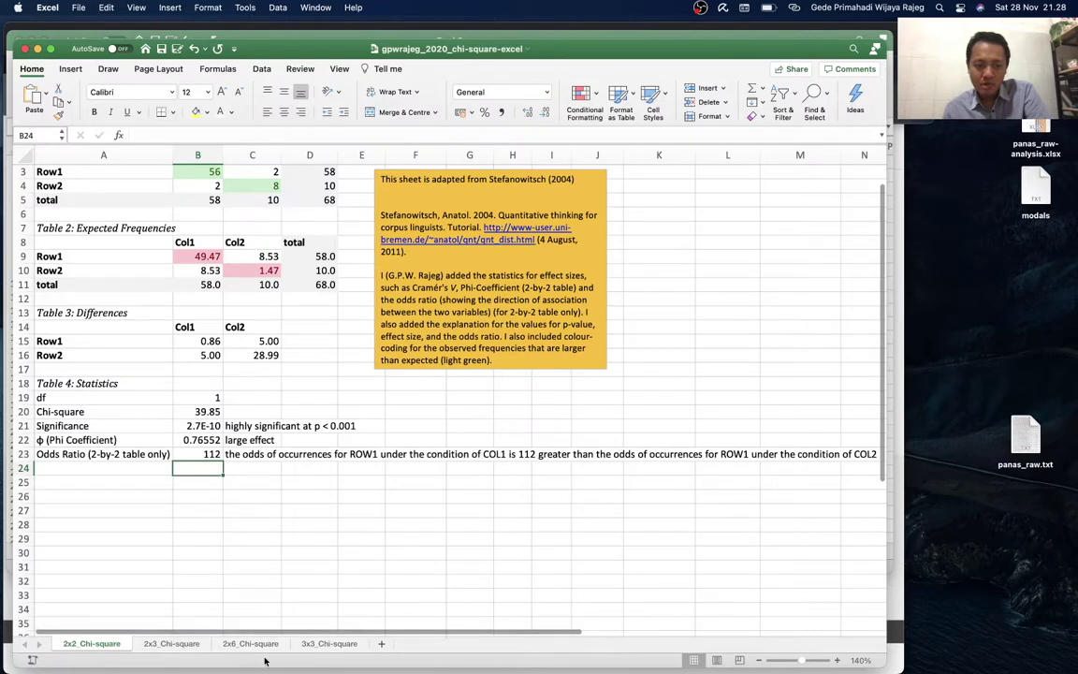
left_click_drag(890, 670, 896, 580)
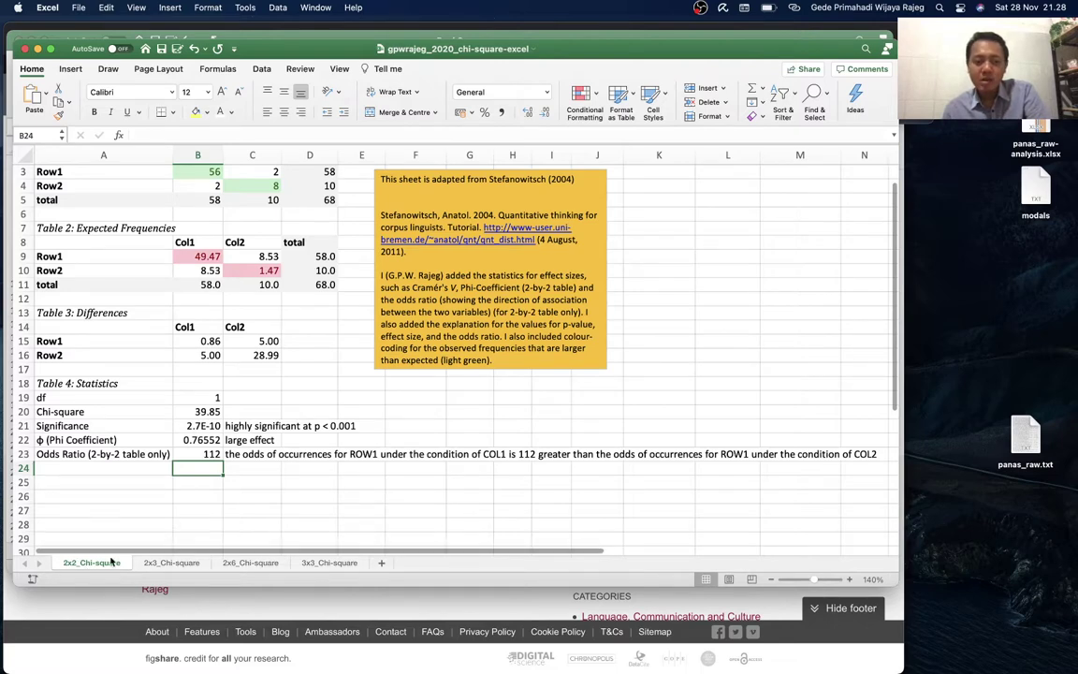
scroll(131, 412, "up", 2)
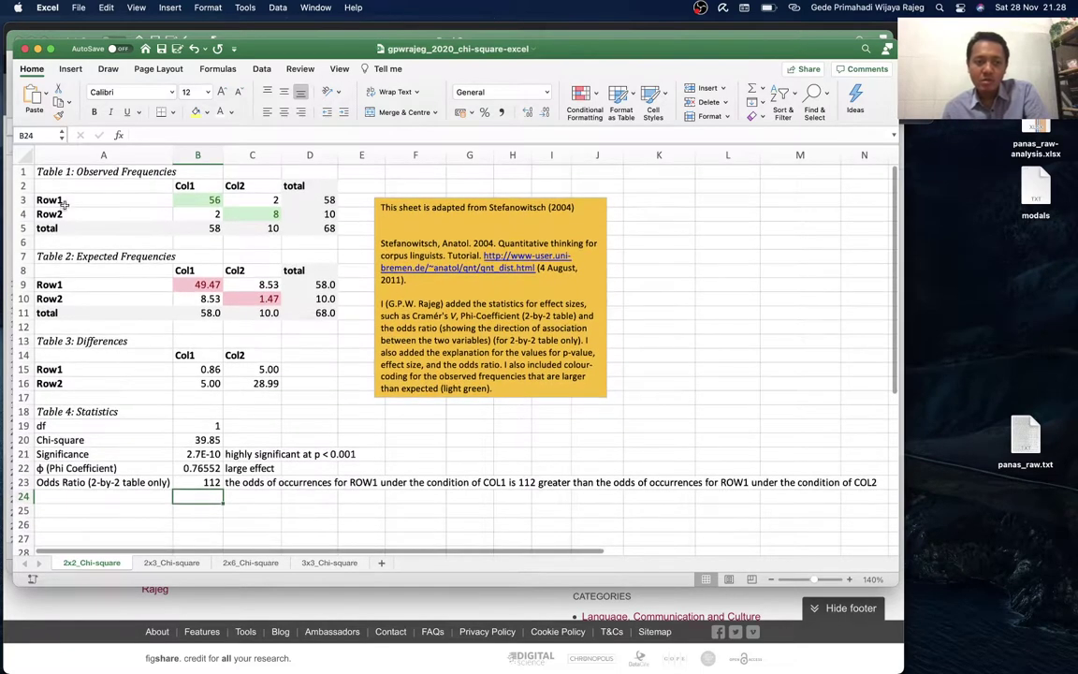
left_click(163, 561)
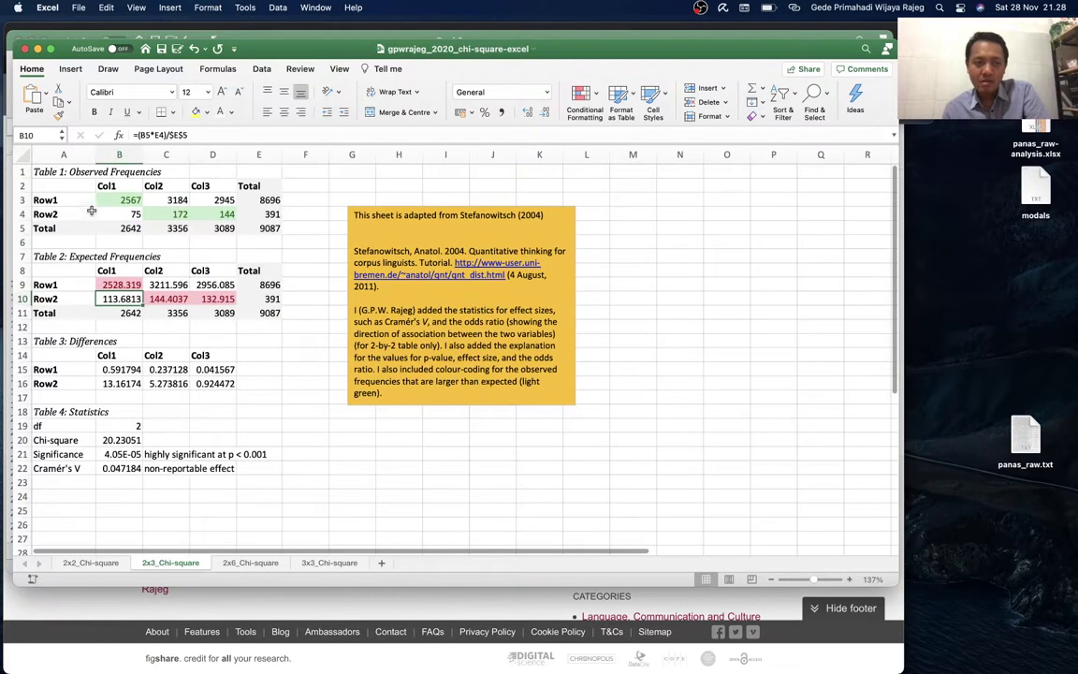
Browse the 2x6_Chi-square and 3x3_Chi-square sheets, checking them against the Keynote will/shall slide.
left_click(250, 563)
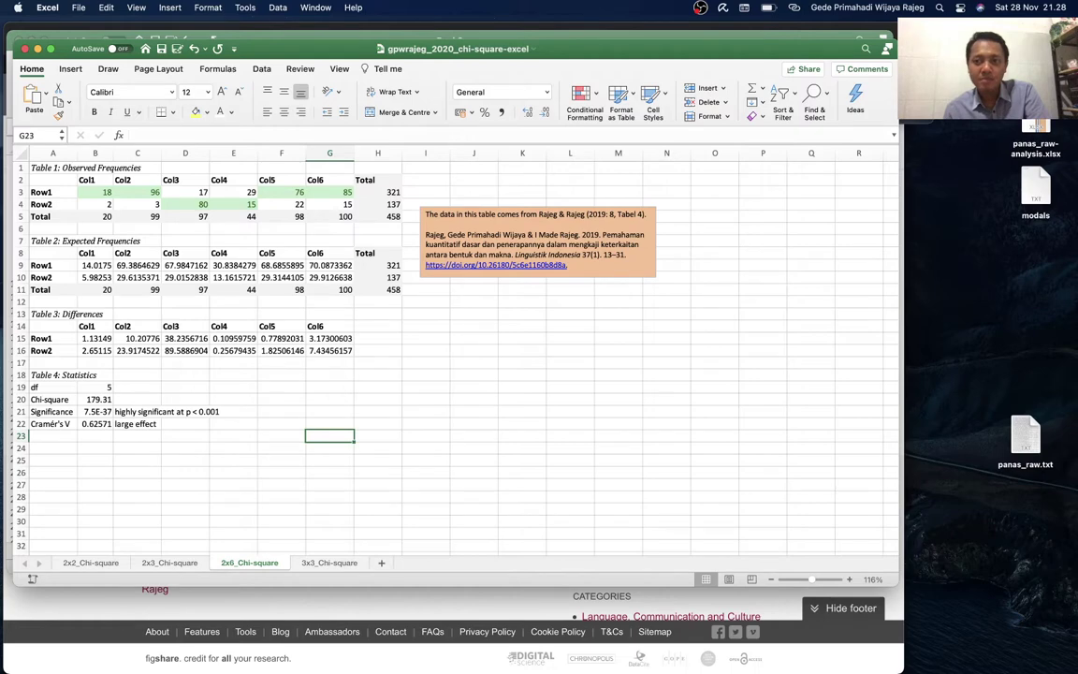
key("super+Tab")
key("super+Tab")
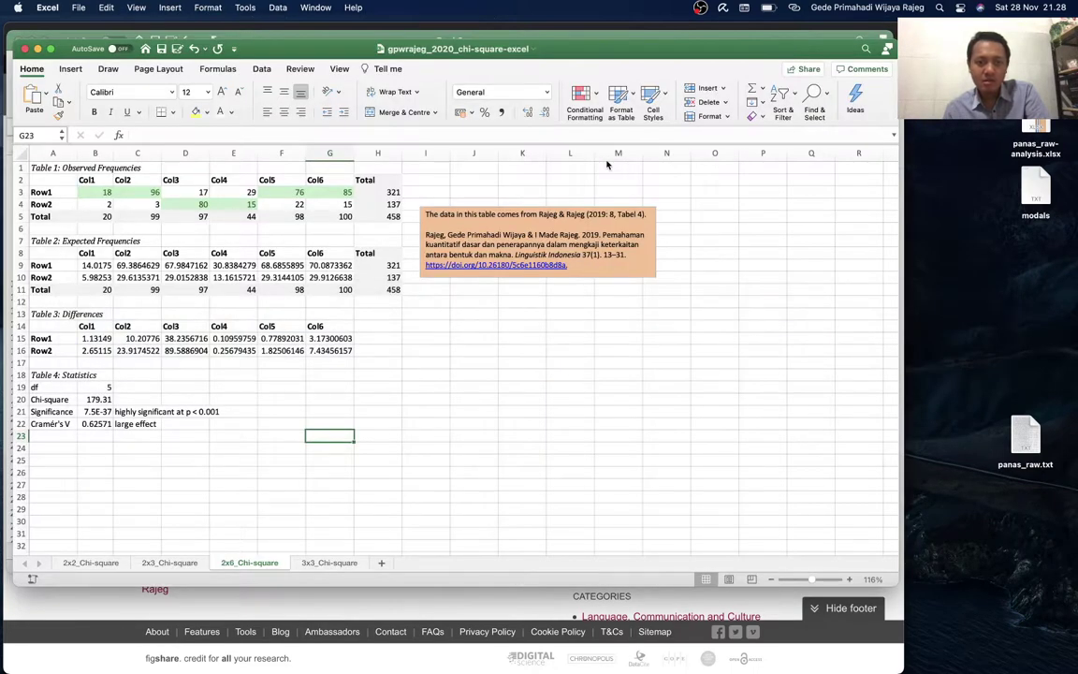
left_click(330, 563)
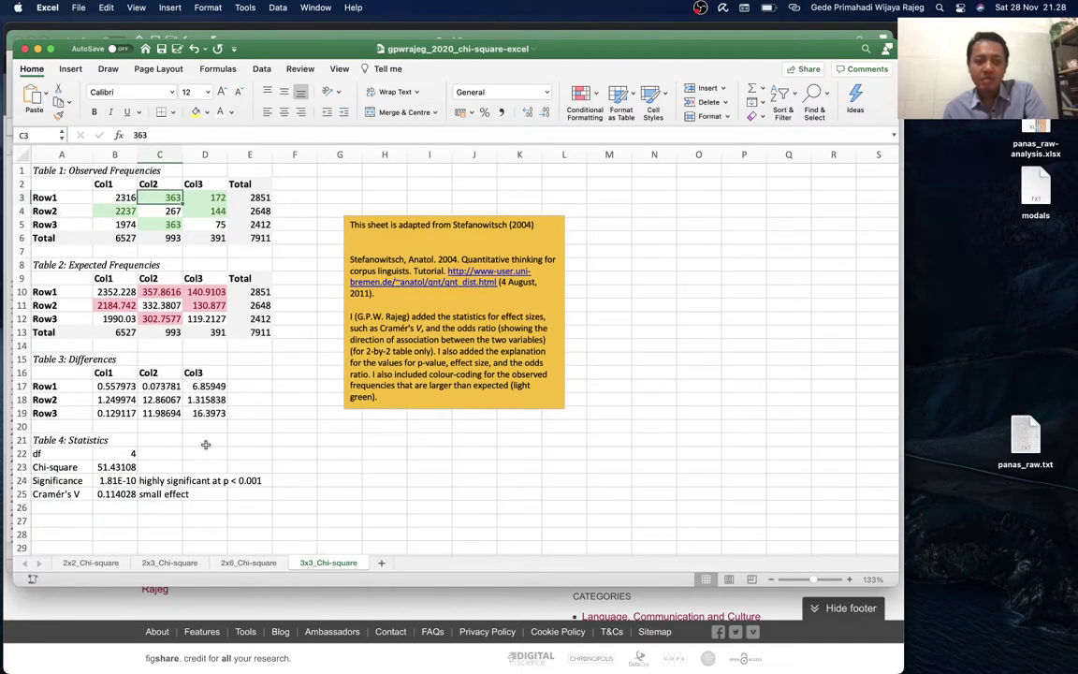
key("super+Tab")
key("super+Tab")
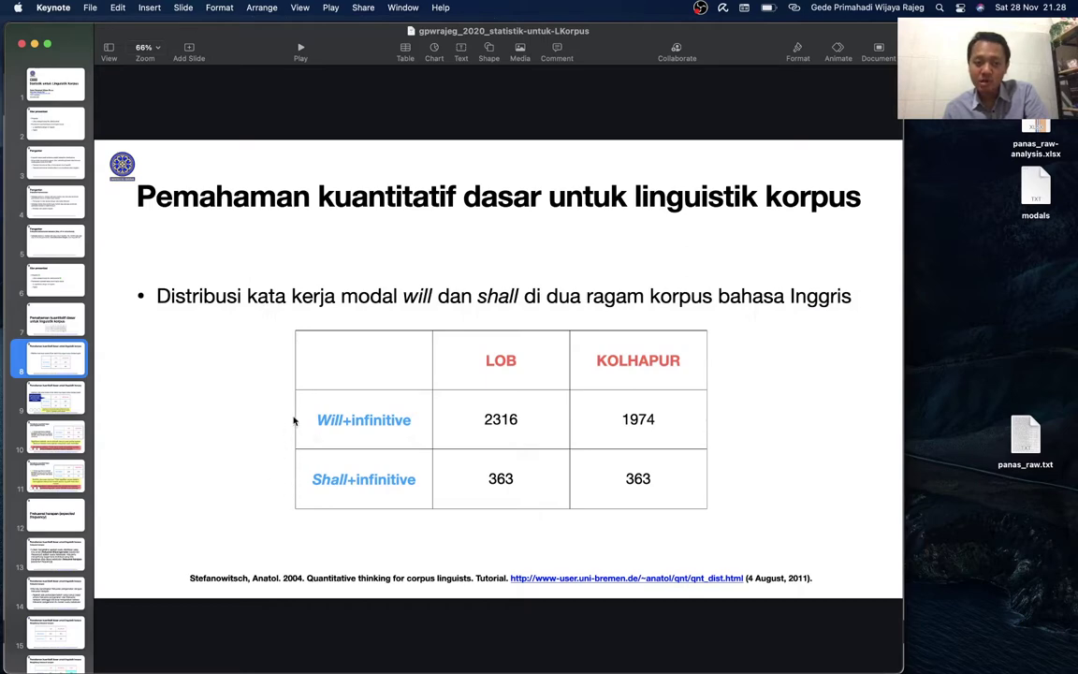
key("super+Tab")
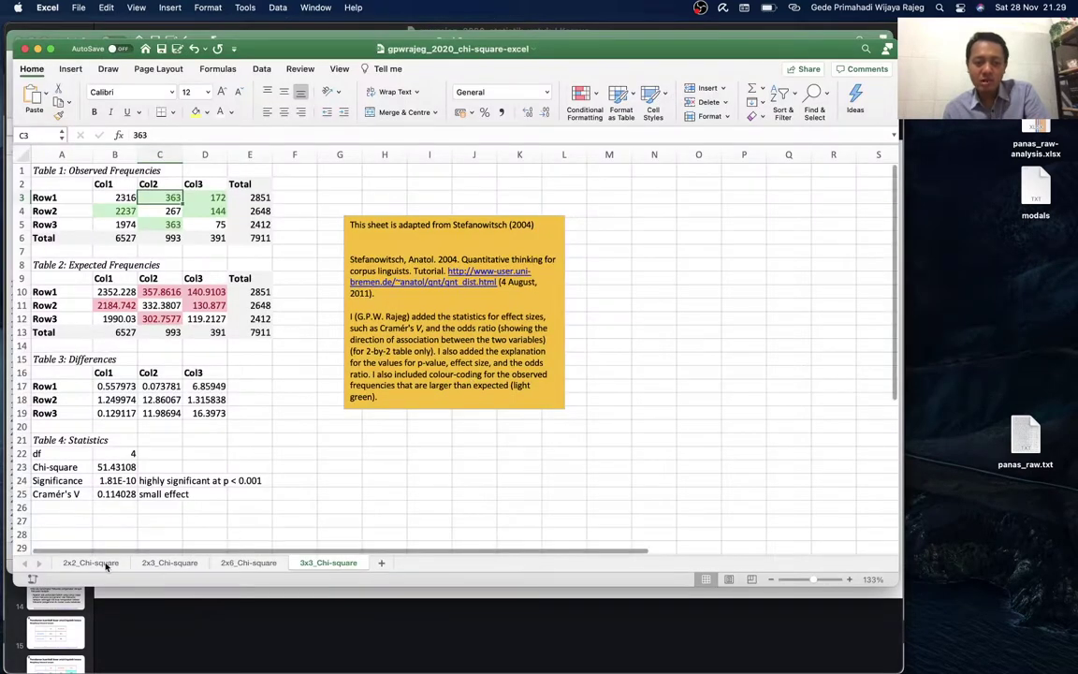
left_click(91, 563)
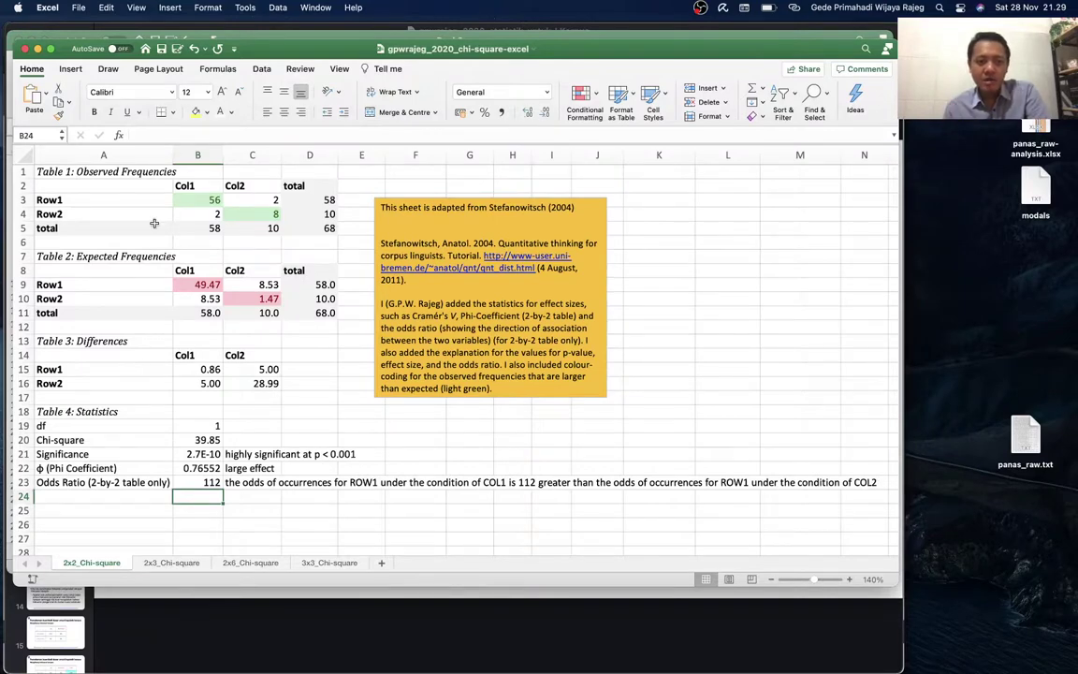
left_click_drag(191, 201, 256, 207)
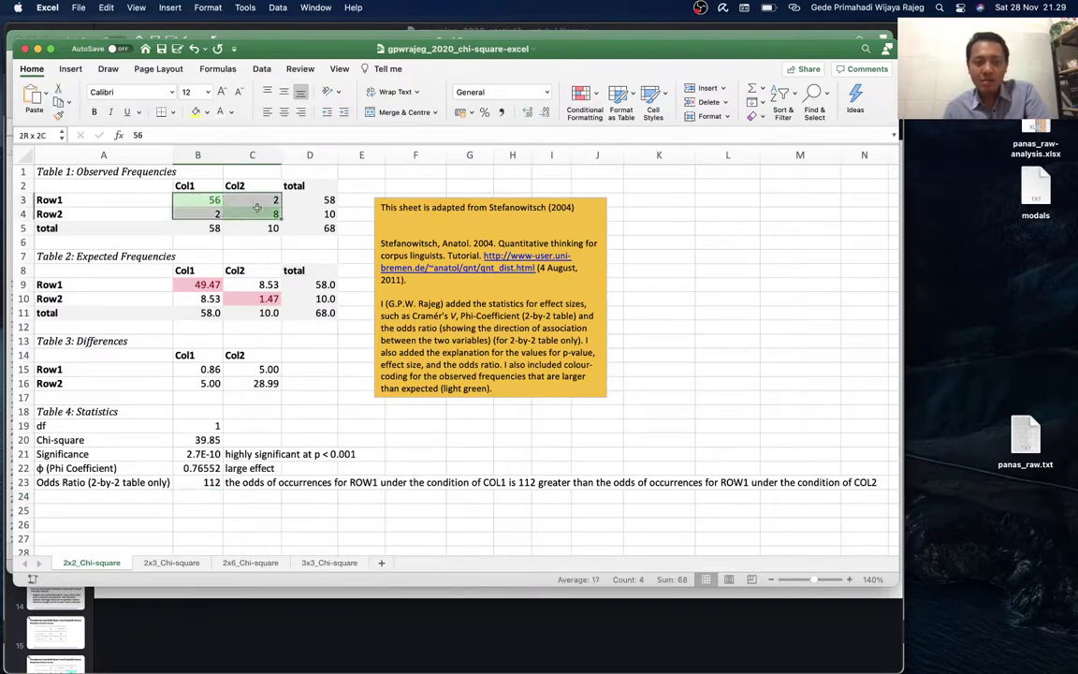
left_click(851, 581)
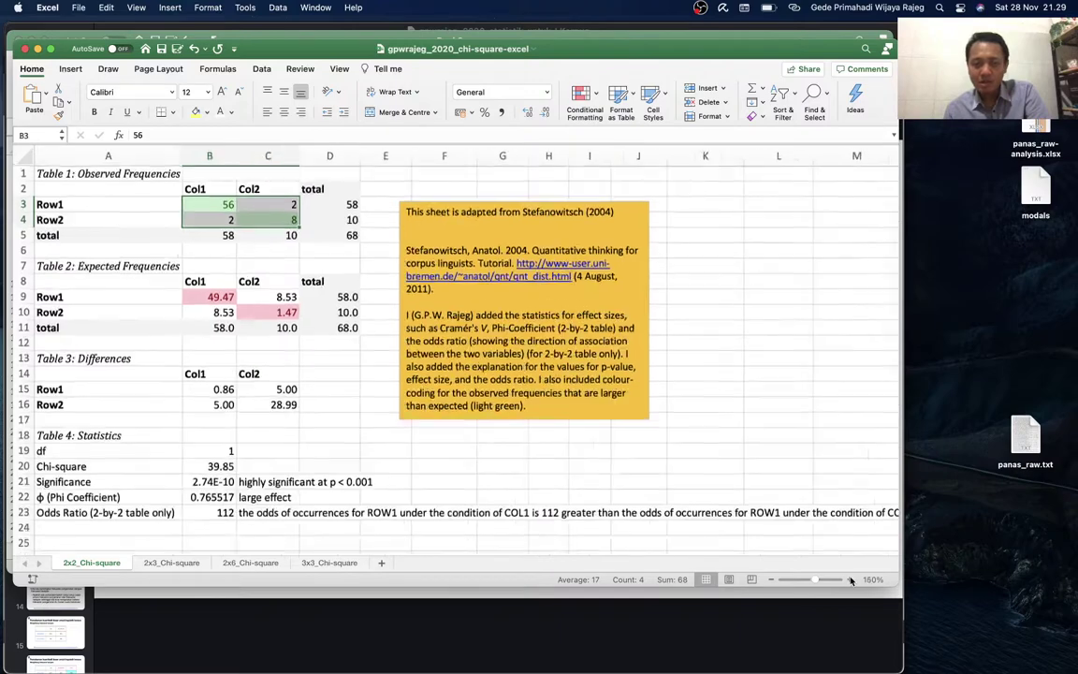
left_click(851, 580)
left_click(851, 580)
left_click(851, 580)
left_click(851, 580)
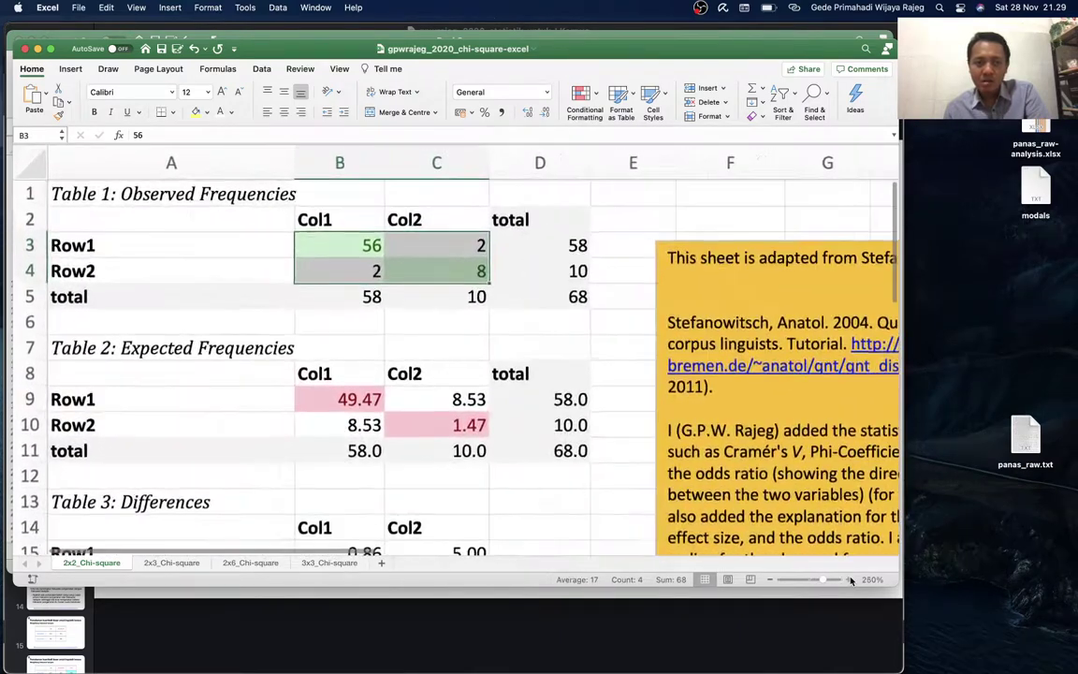
left_click(389, 248)
left_click_drag(389, 248, 444, 281)
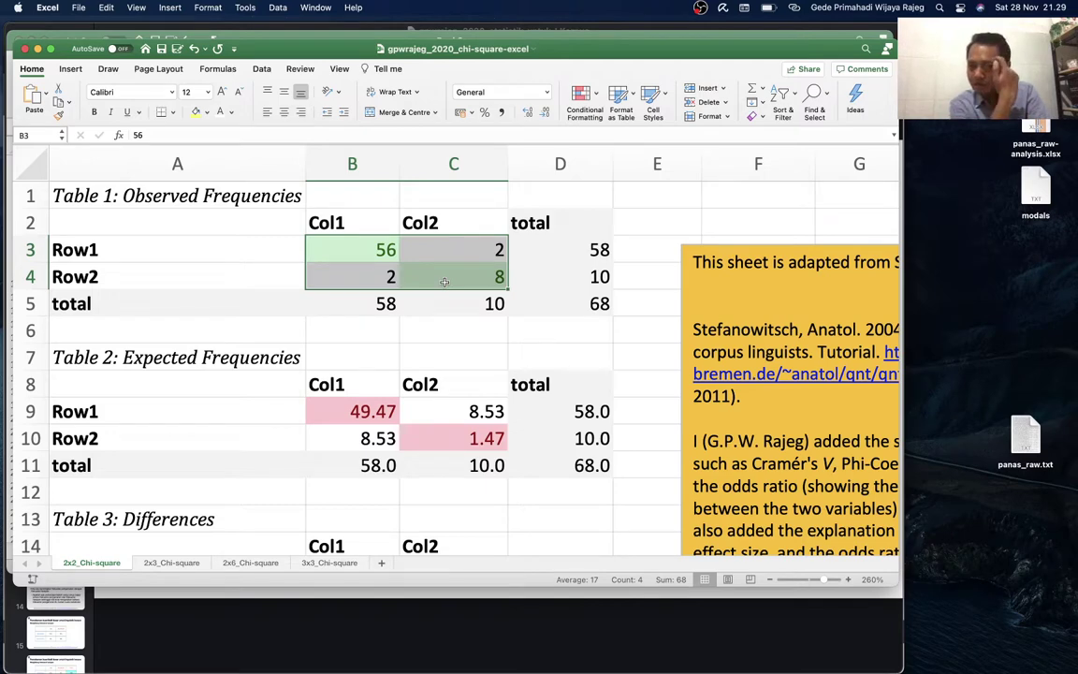
scroll(444, 280, "down", 1)
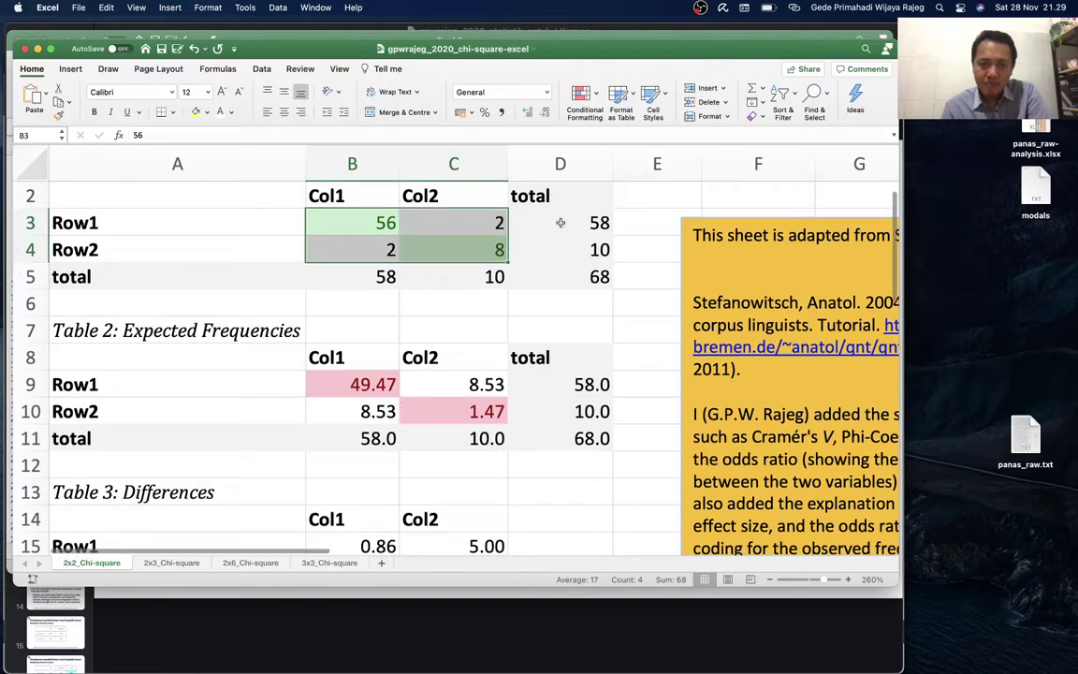
scroll(481, 425, "down", 3)
scroll(482, 428, "down", 2)
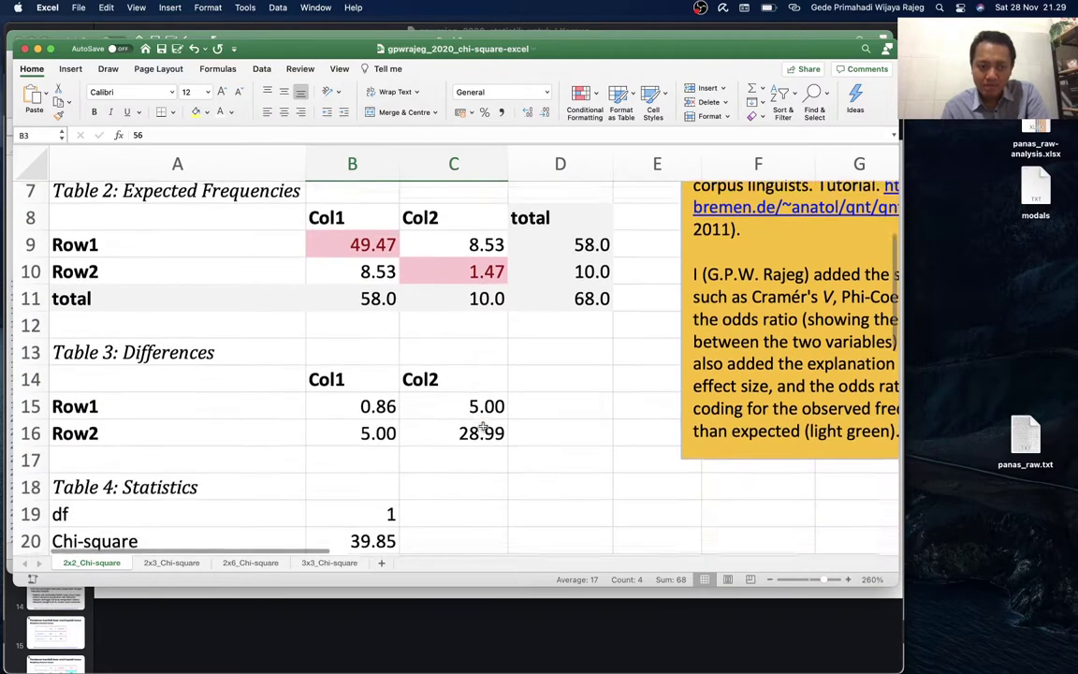
scroll(482, 428, "down", 1)
scroll(482, 428, "down", 3)
scroll(482, 427, "up", 4)
scroll(483, 426, "up", 2)
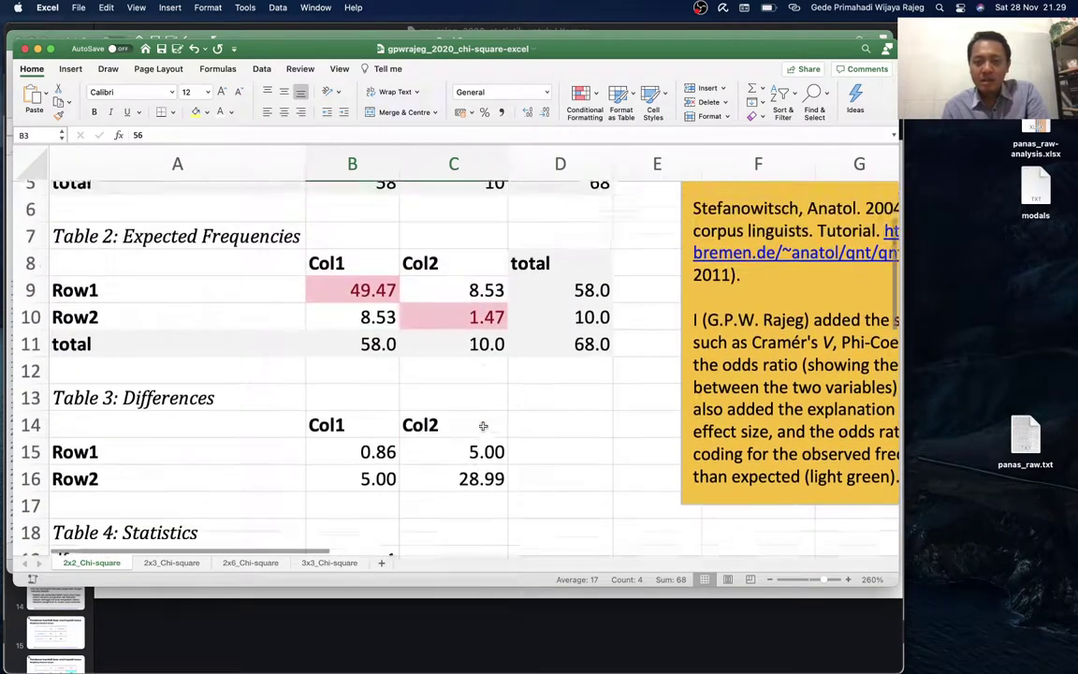
scroll(483, 426, "up", 4)
scroll(483, 426, "right", 2)
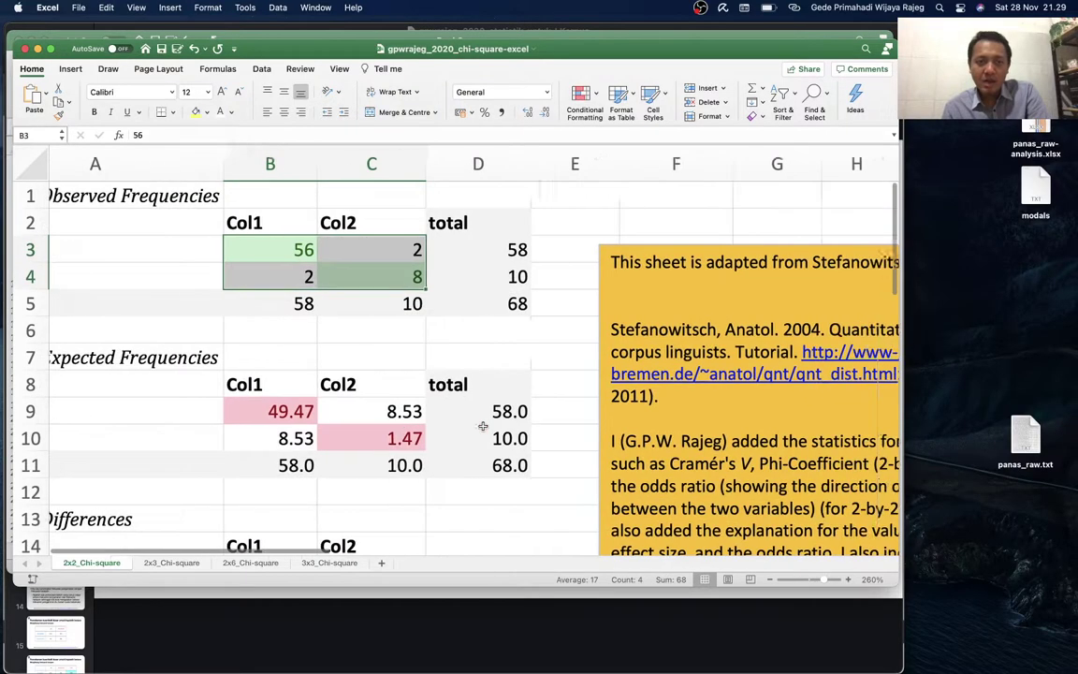
scroll(482, 426, "right", 1)
scroll(481, 426, "right", 1)
scroll(479, 419, "right", 2)
scroll(531, 414, "right", 3)
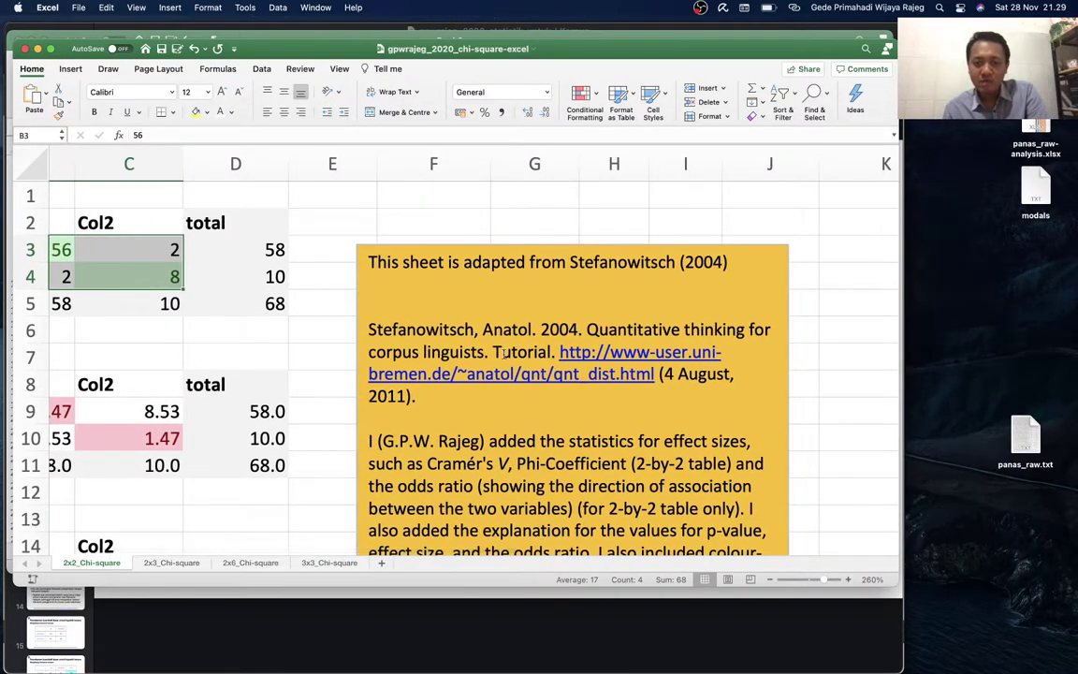
scroll(541, 372, "down", 2)
scroll(541, 372, "left", 1)
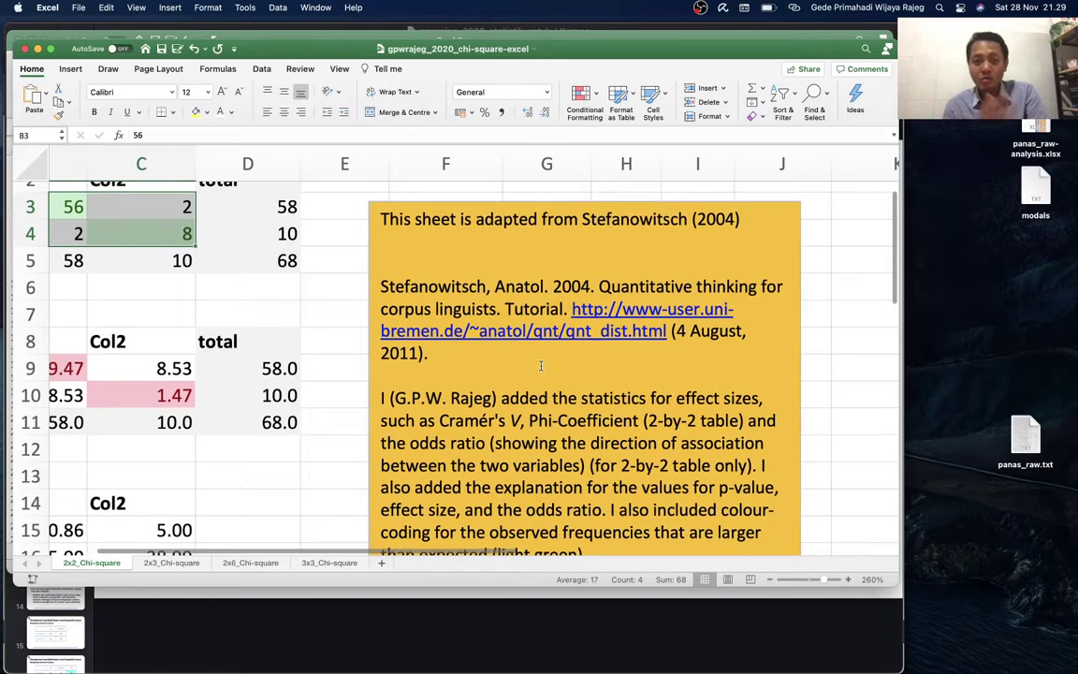
scroll(541, 366, "down", 2)
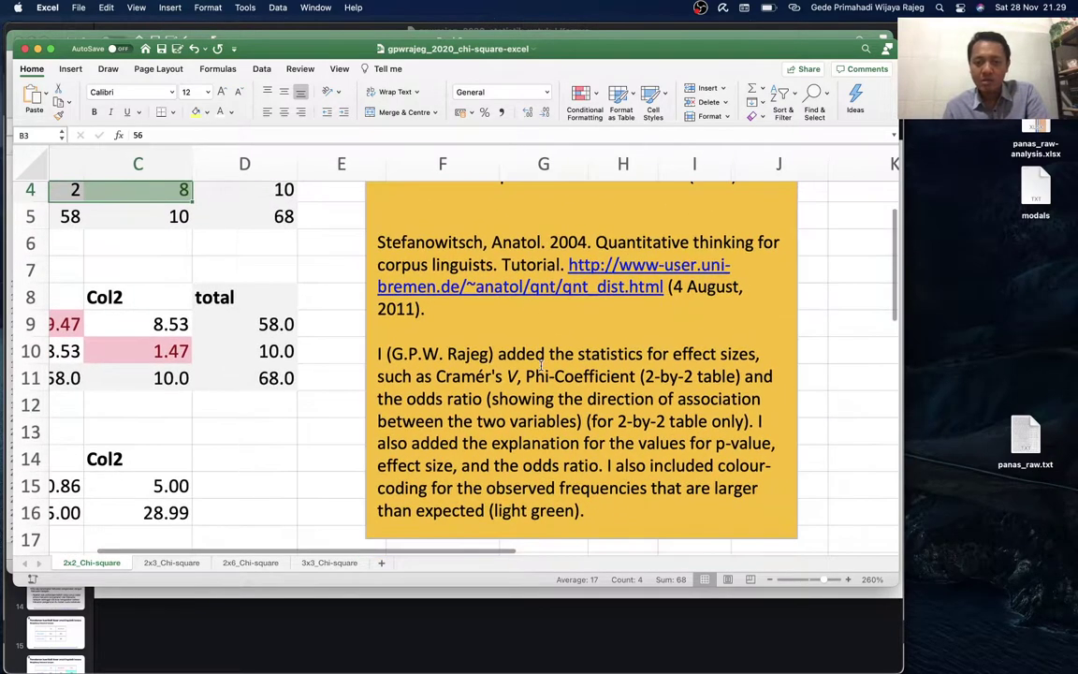
scroll(541, 365, "left", 2)
scroll(541, 366, "down", 1)
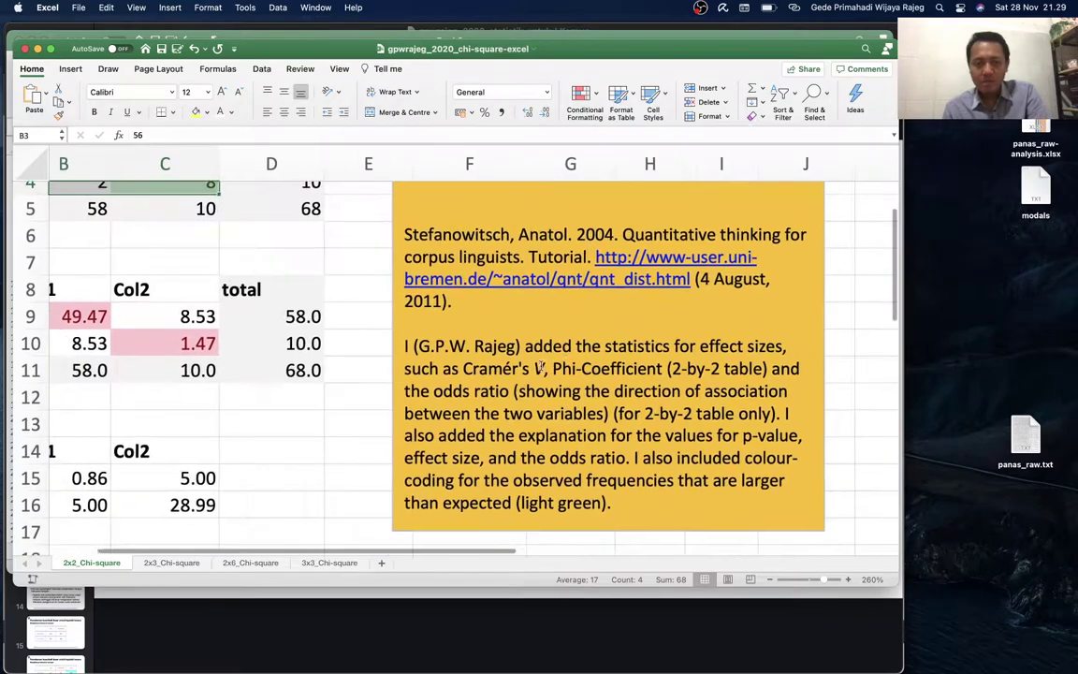
scroll(541, 366, "left", 1)
scroll(541, 366, "up", 2)
scroll(541, 366, "right", 1)
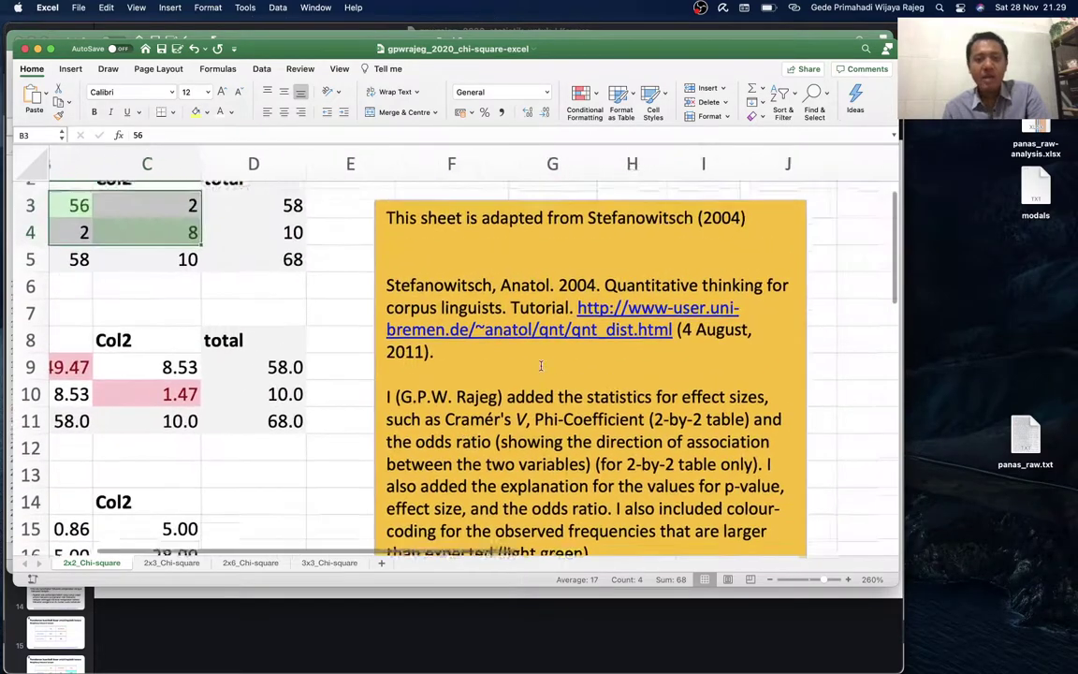
scroll(541, 367, "up", 2)
scroll(541, 367, "left", 1)
scroll(547, 366, "down", 1)
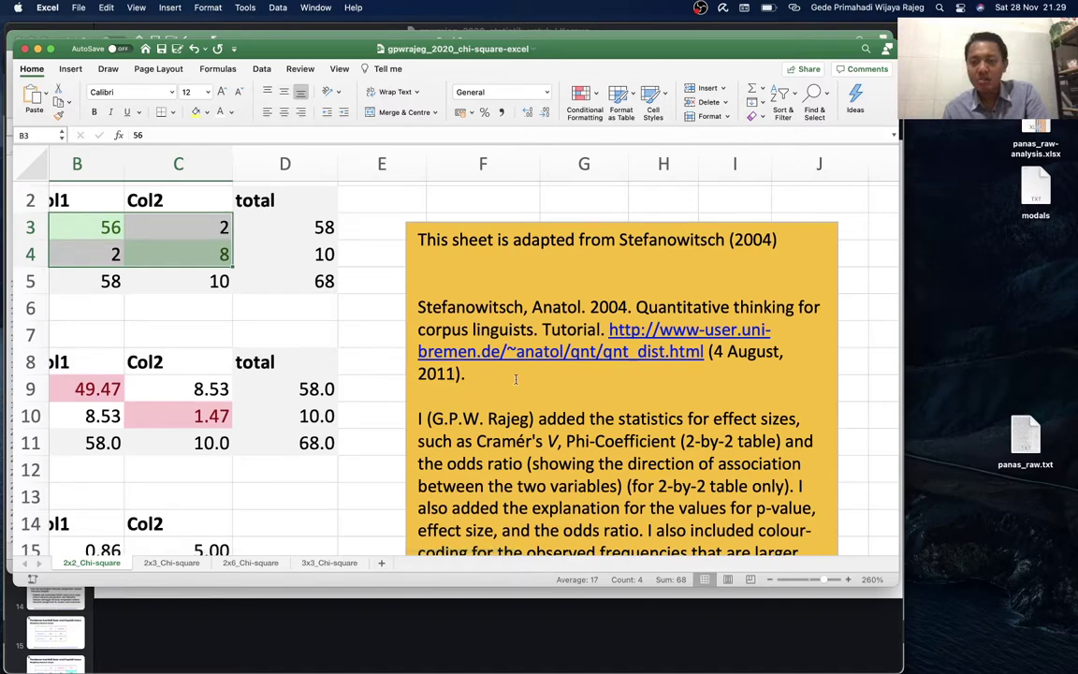
scroll(515, 378, "down", 1)
scroll(516, 378, "down", 3)
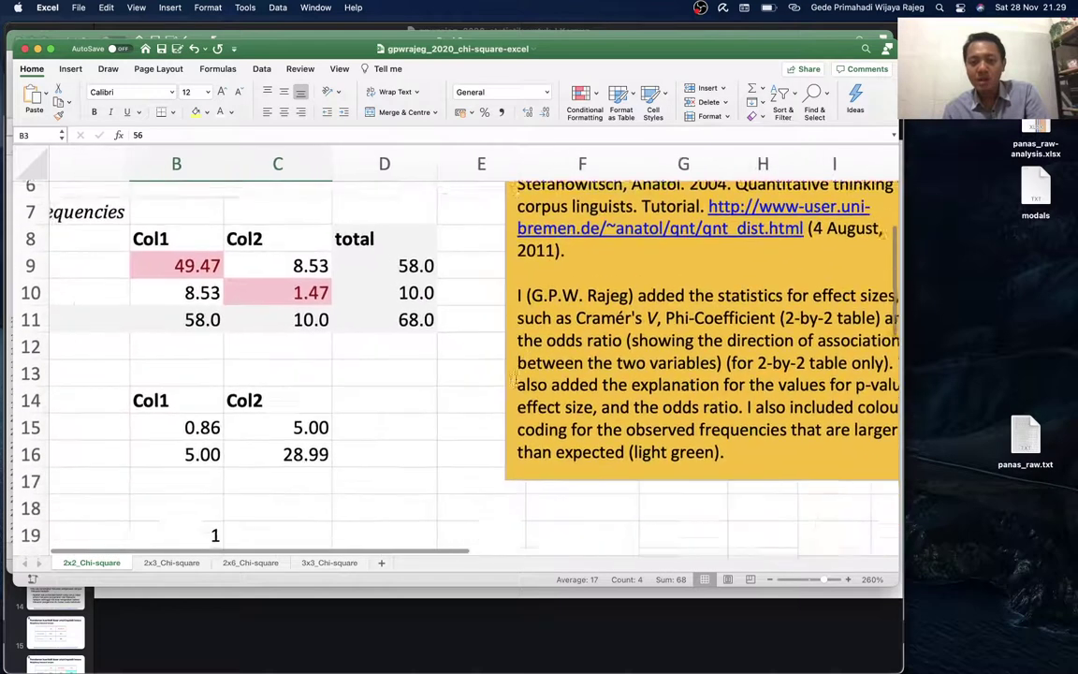
scroll(516, 378, "left", 2)
scroll(515, 378, "down", 4)
scroll(516, 378, "down", 2)
scroll(516, 378, "down", 4)
scroll(515, 378, "down", 1)
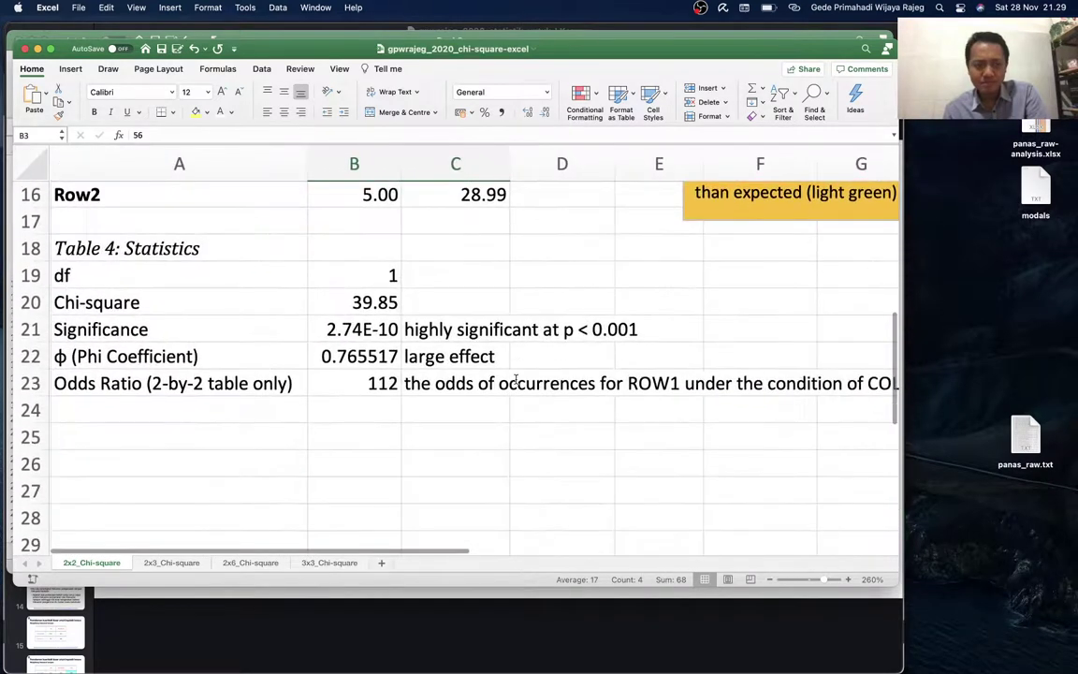
scroll(515, 378, "up", 1)
scroll(515, 378, "right", 2)
scroll(516, 378, "left", 3)
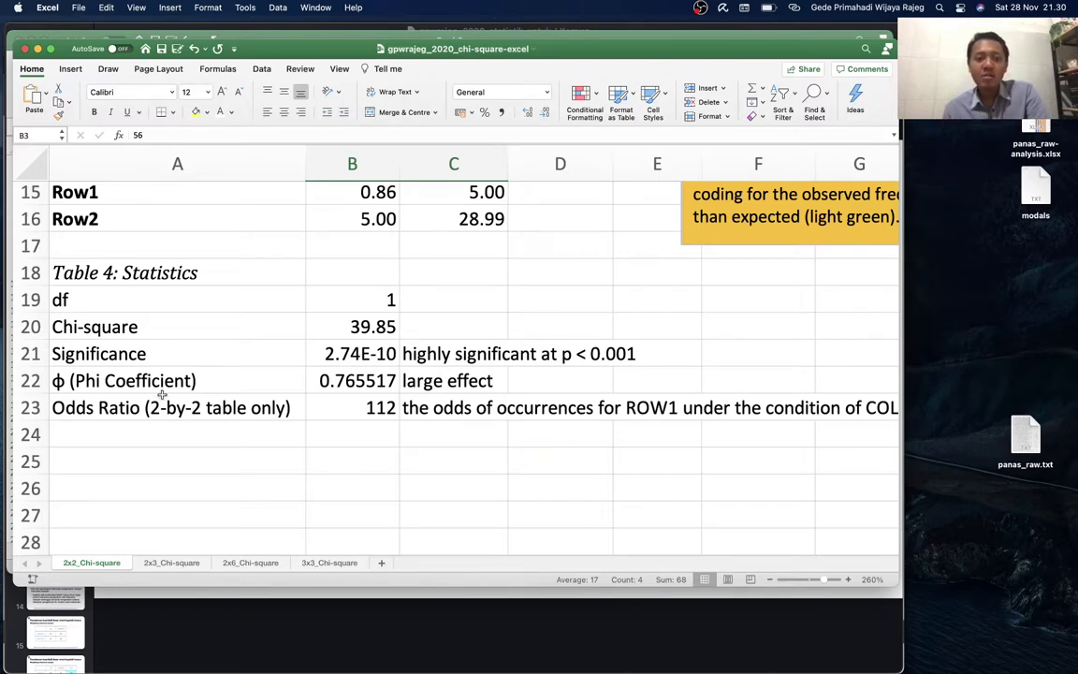
scroll(163, 395, "up", 2)
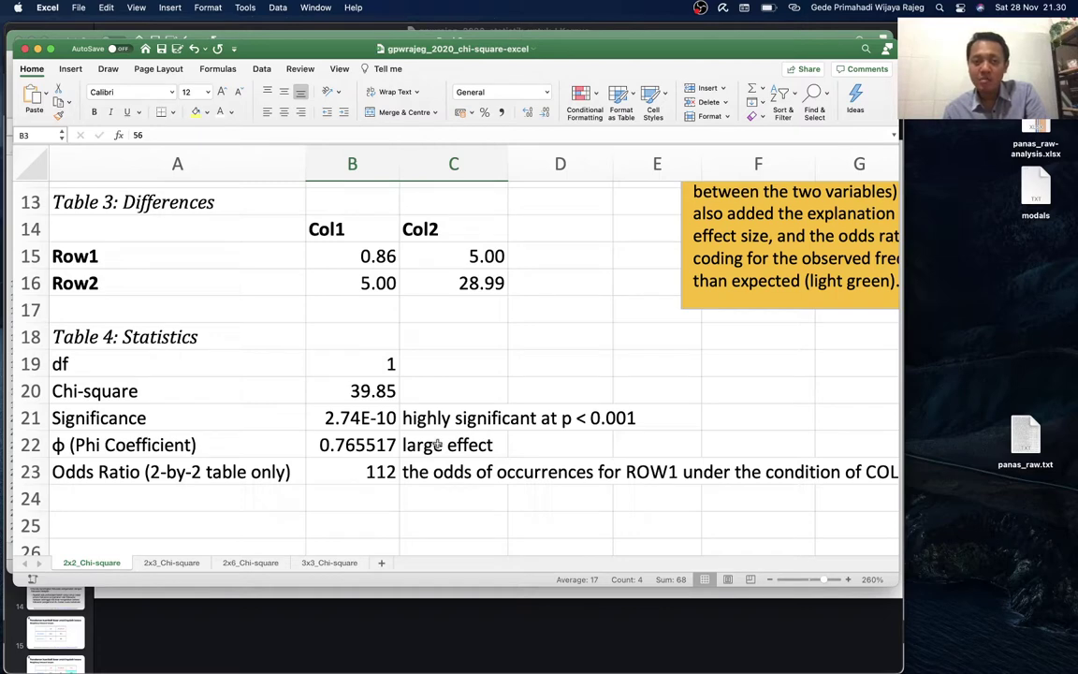
scroll(437, 445, "down", 1)
scroll(436, 439, "down", 2)
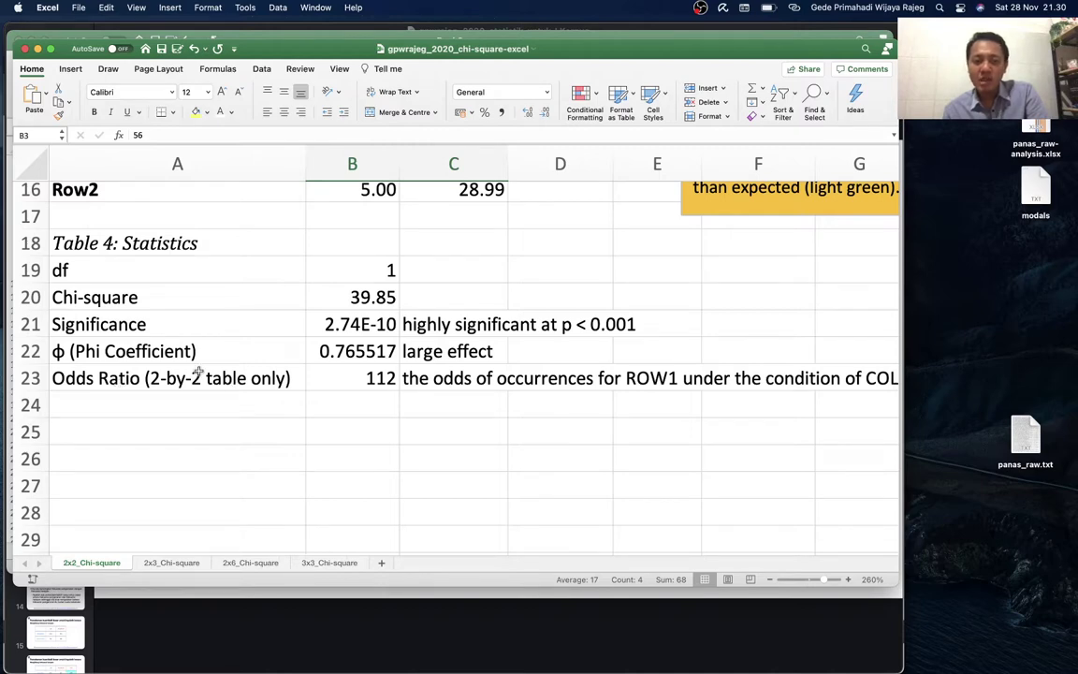
scroll(194, 358, "up", 1)
scroll(218, 281, "up", 1)
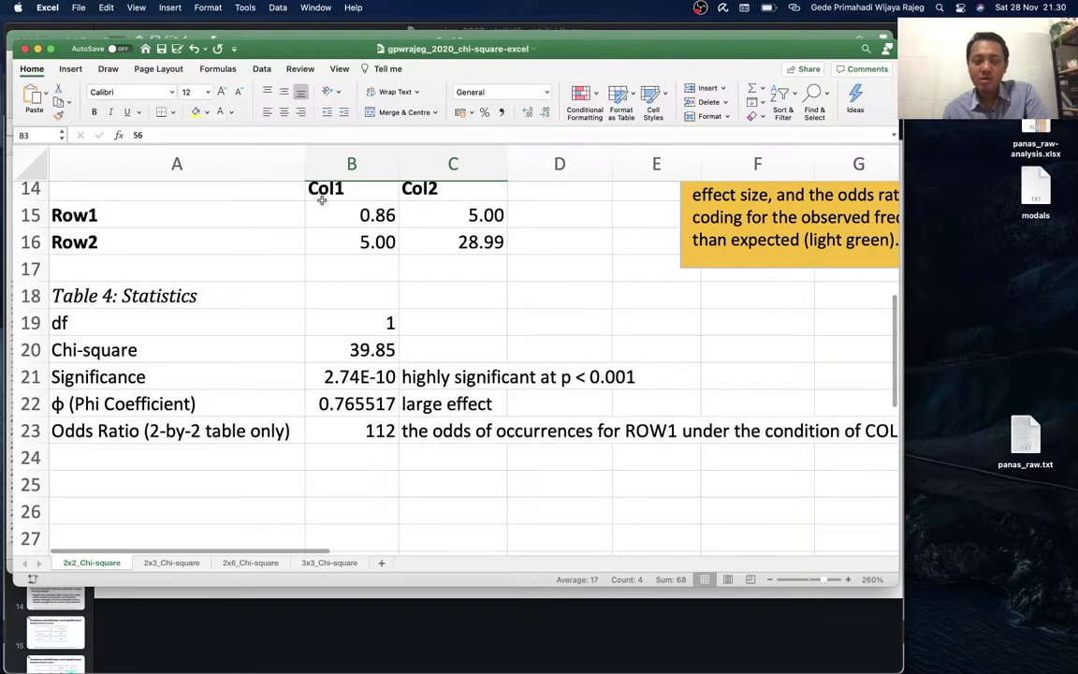
scroll(316, 368, "right", 2)
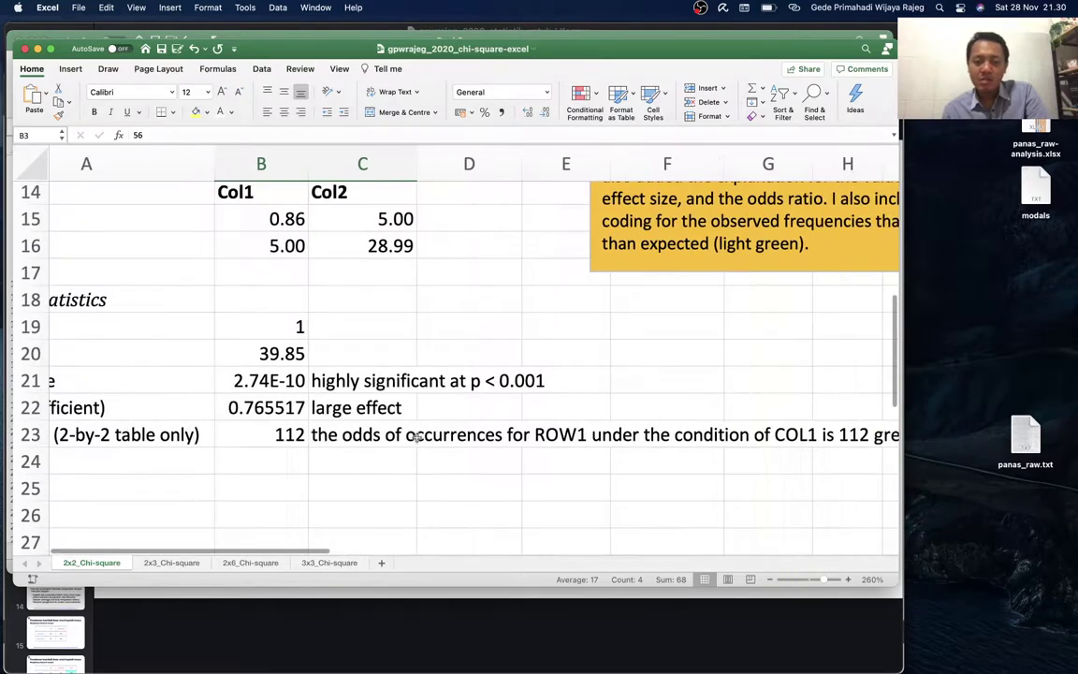
scroll(448, 437, "down", 3)
scroll(447, 437, "down", 2)
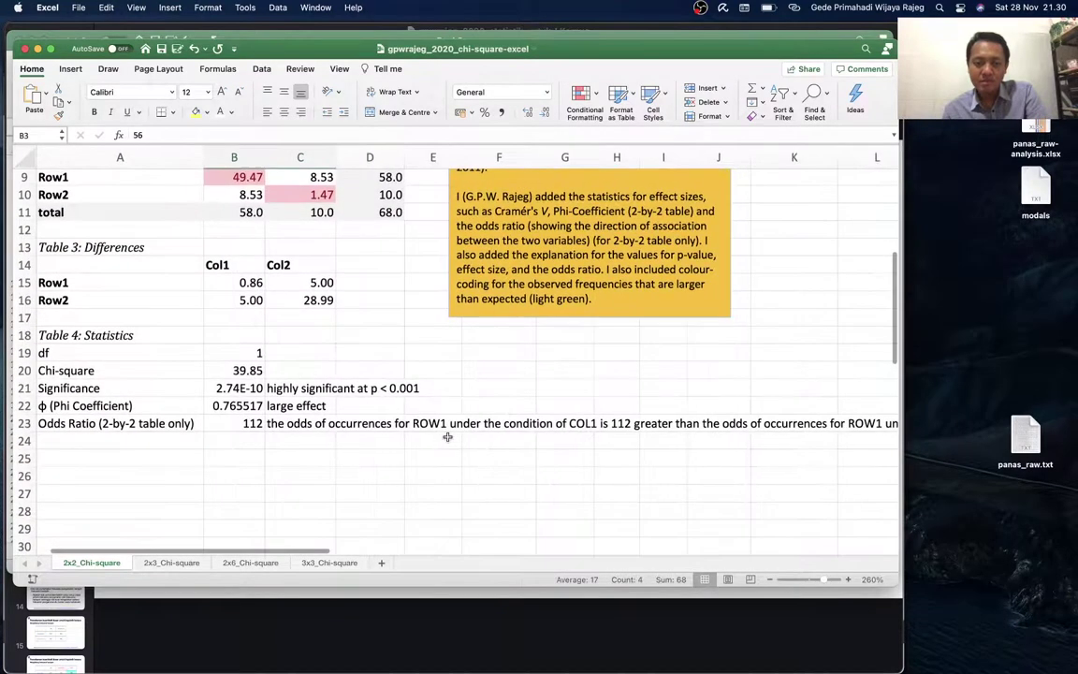
left_click(324, 425)
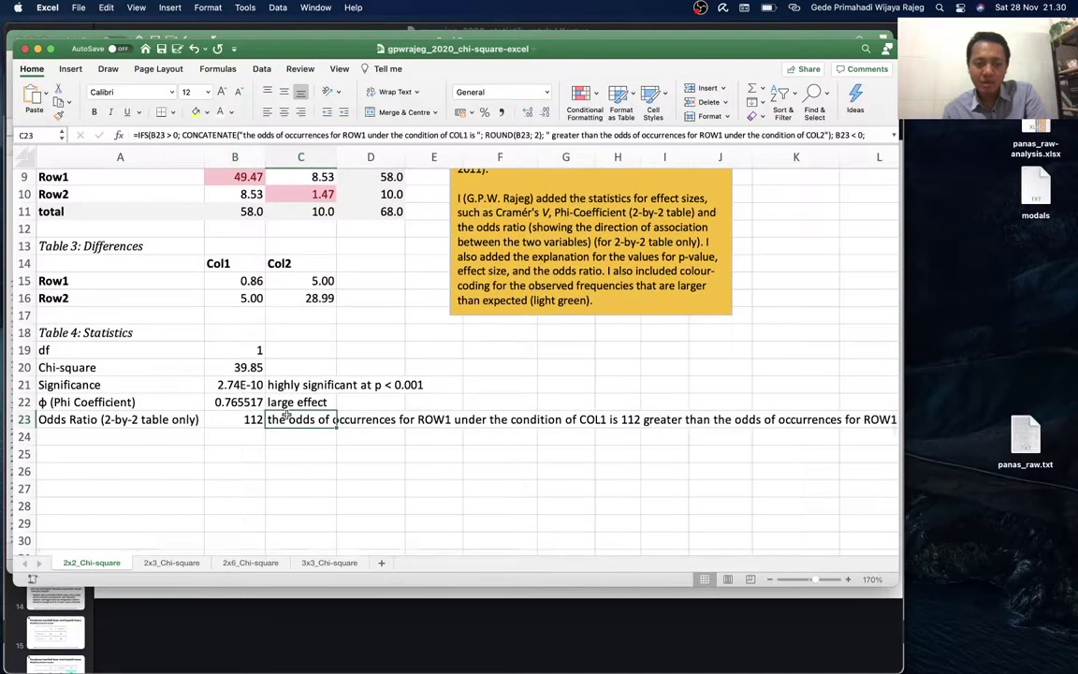
scroll(287, 416, "down", 1)
scroll(287, 416, "right", 2)
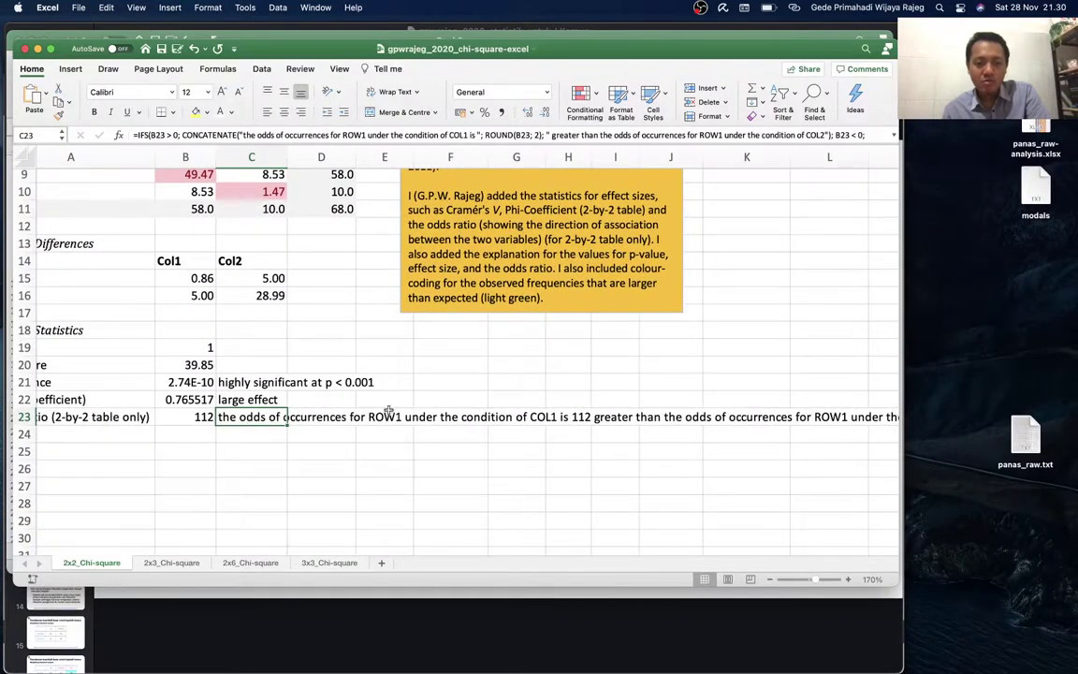
scroll(387, 411, "up", 3)
scroll(387, 412, "left", 2)
scroll(388, 411, "up", 5)
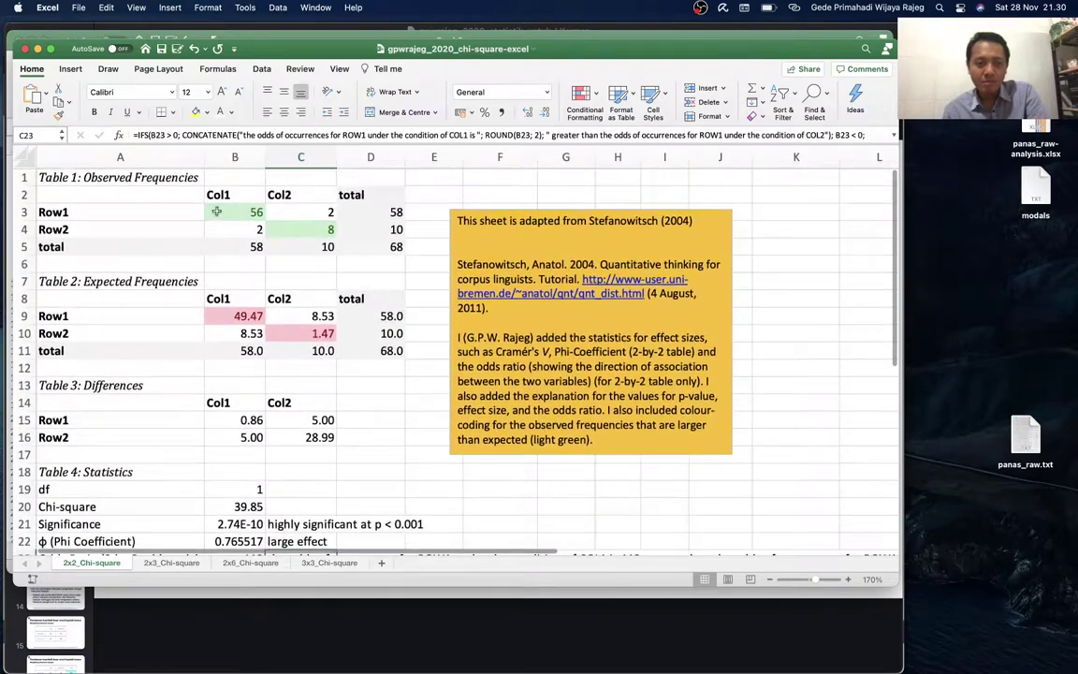
scroll(302, 383, "down", 3)
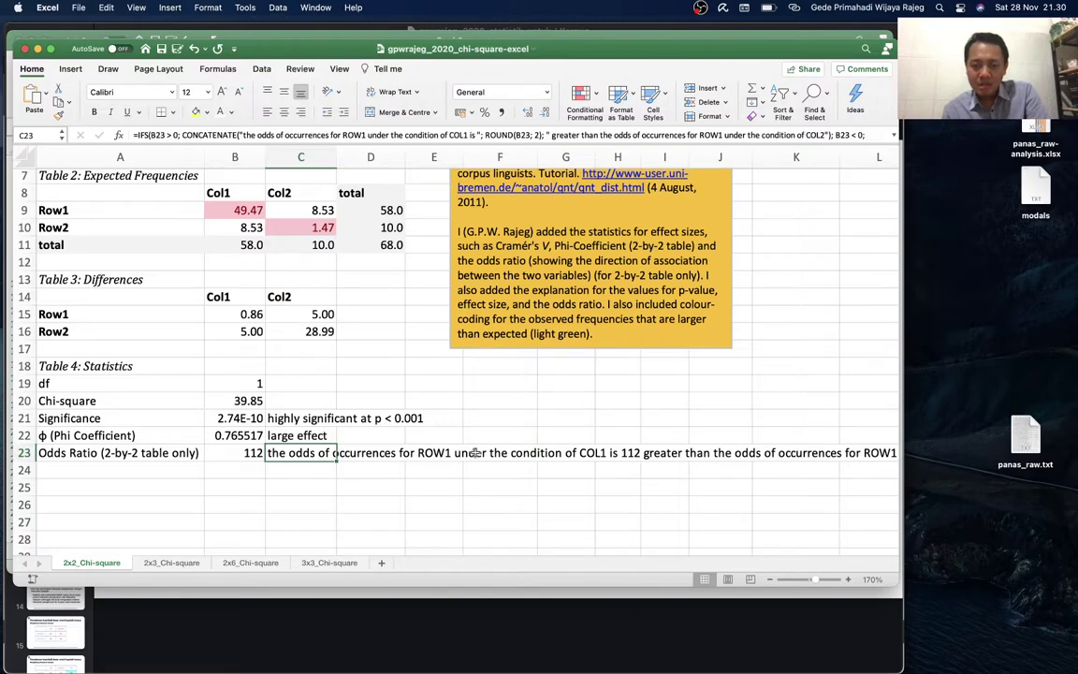
scroll(475, 452, "up", 3)
scroll(475, 452, "up", 1)
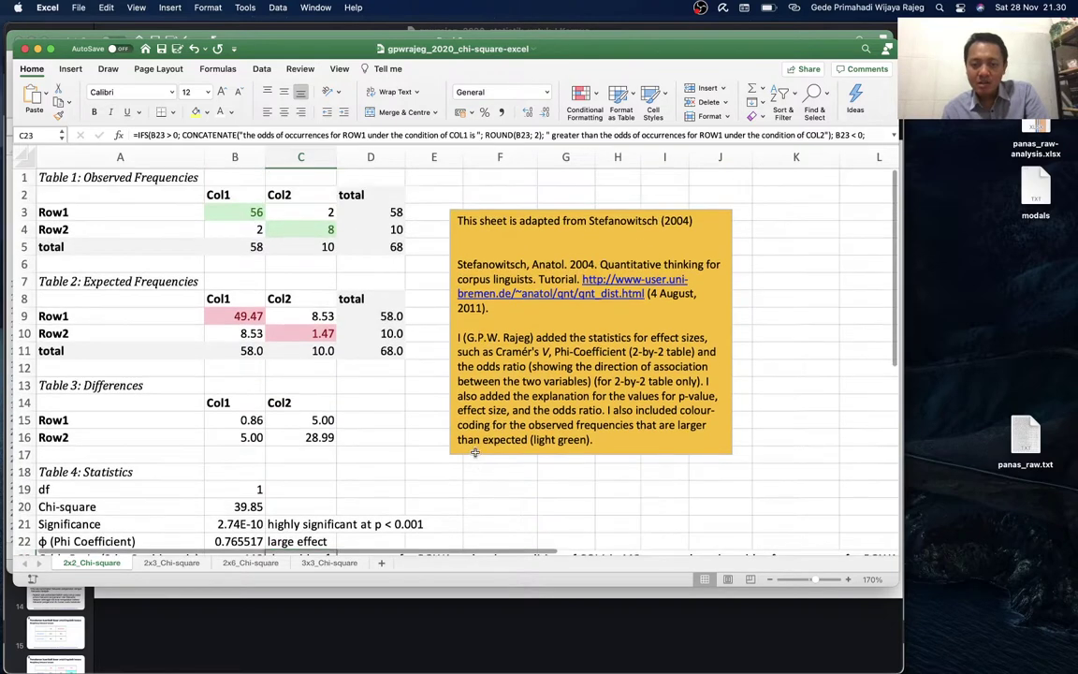
scroll(302, 315, "down", 3)
scroll(309, 318, "down", 1)
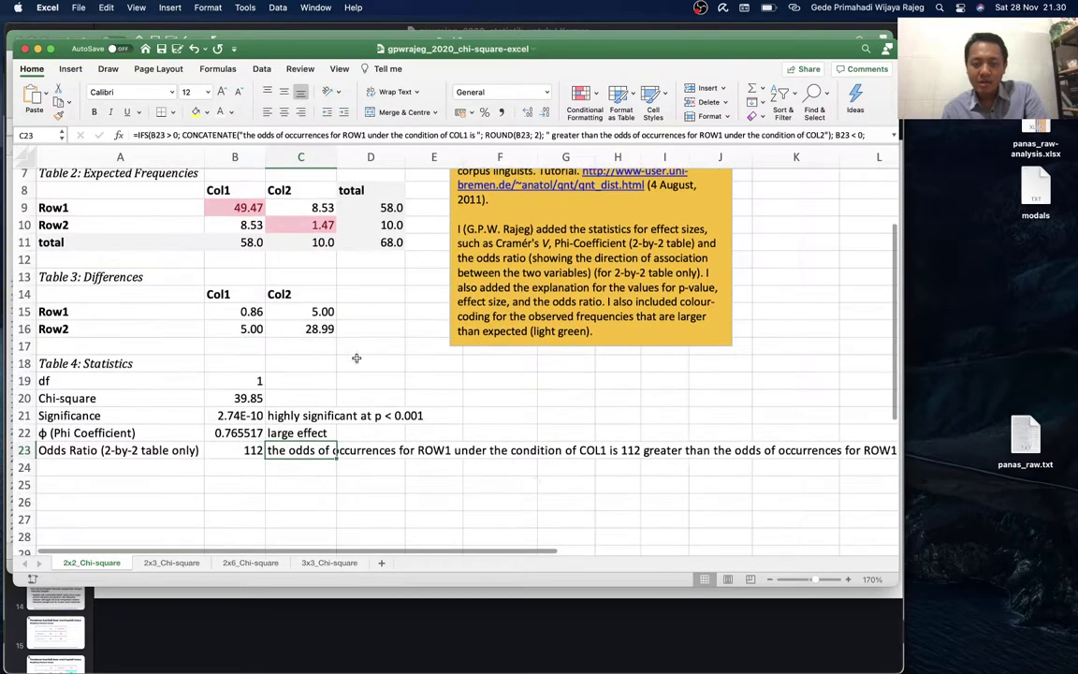
scroll(680, 453, "right", 1)
scroll(680, 453, "right", 2)
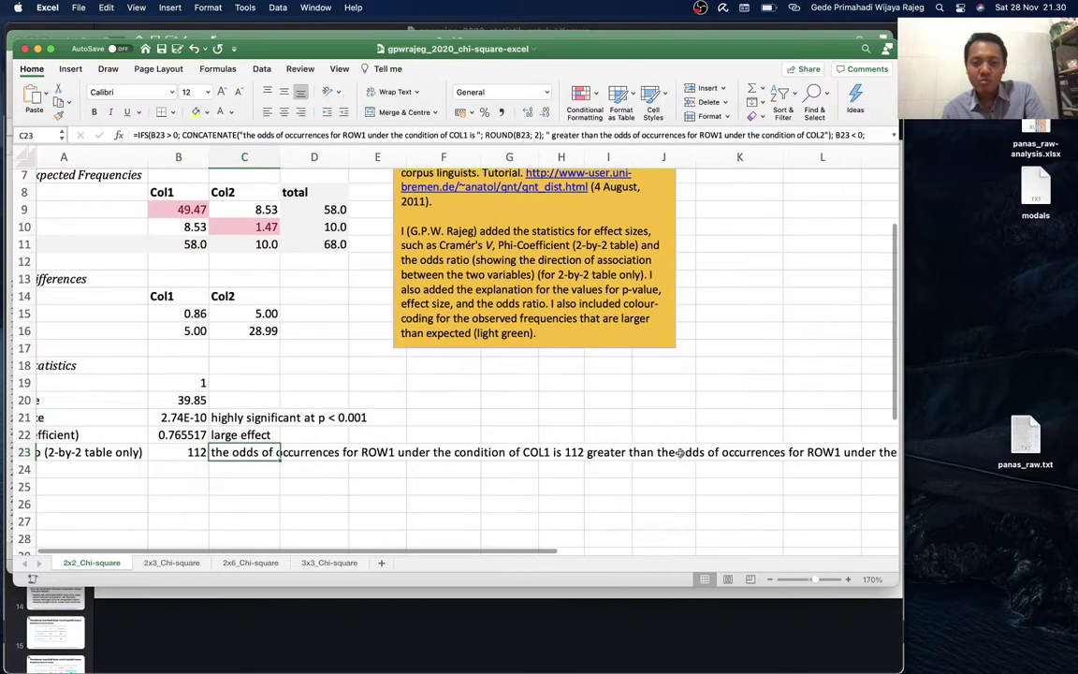
scroll(680, 453, "right", 1)
scroll(680, 454, "right", 1)
scroll(680, 453, "right", 1)
scroll(680, 453, "up", 1)
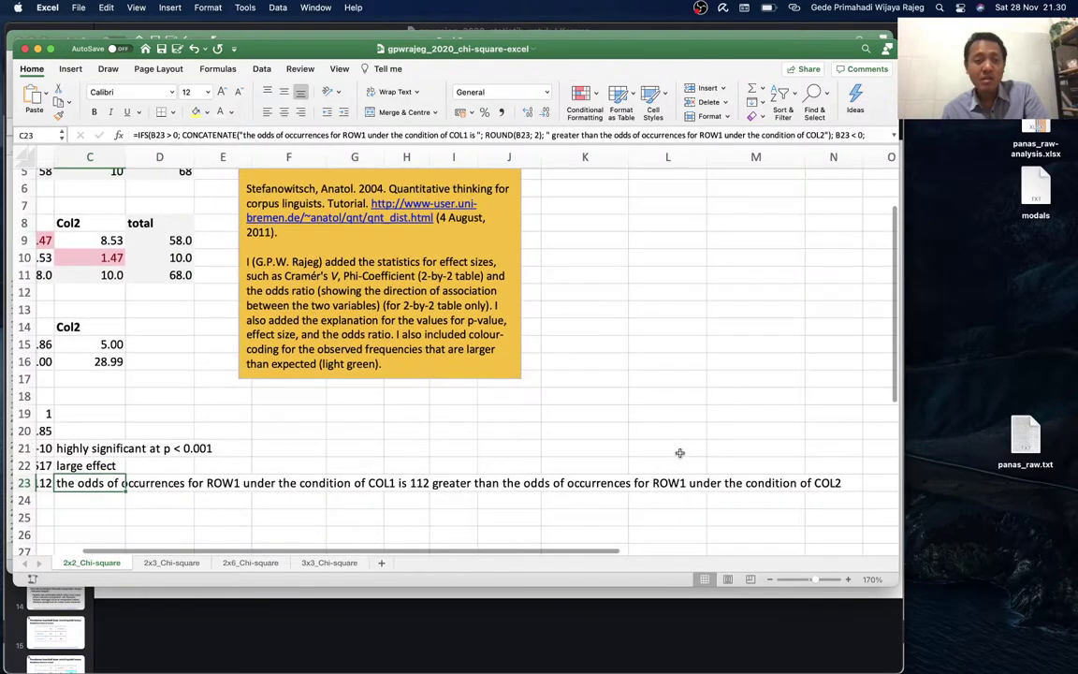
scroll(680, 453, "left", 2)
scroll(681, 453, "left", 2)
scroll(608, 452, "left", 1)
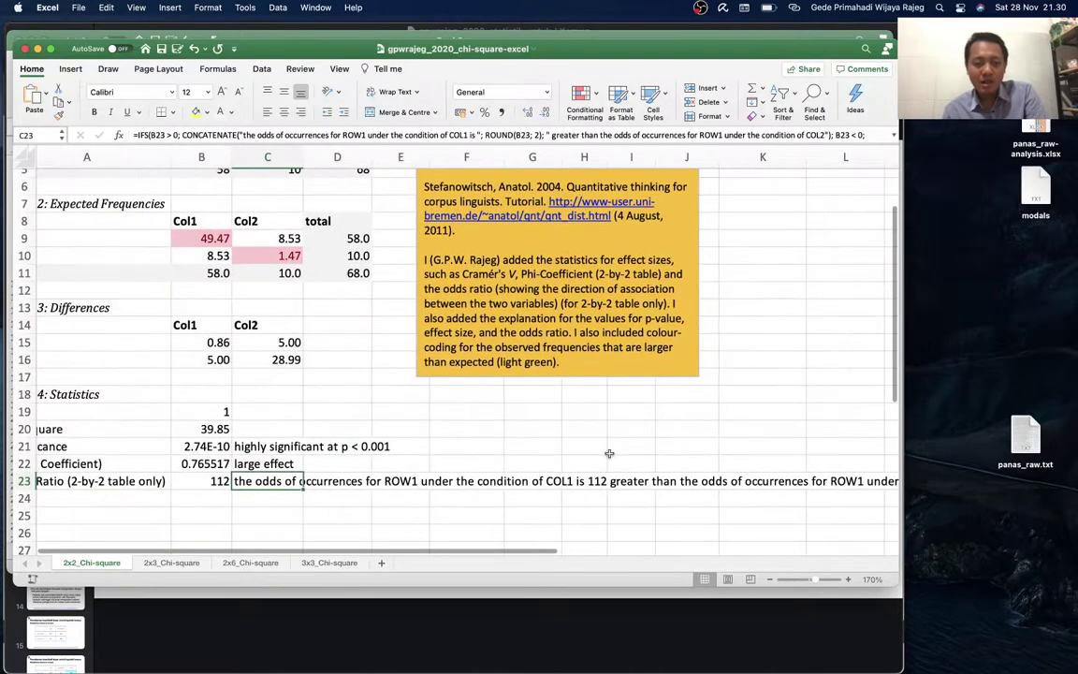
scroll(278, 438, "up", 2)
scroll(278, 438, "up", 2)
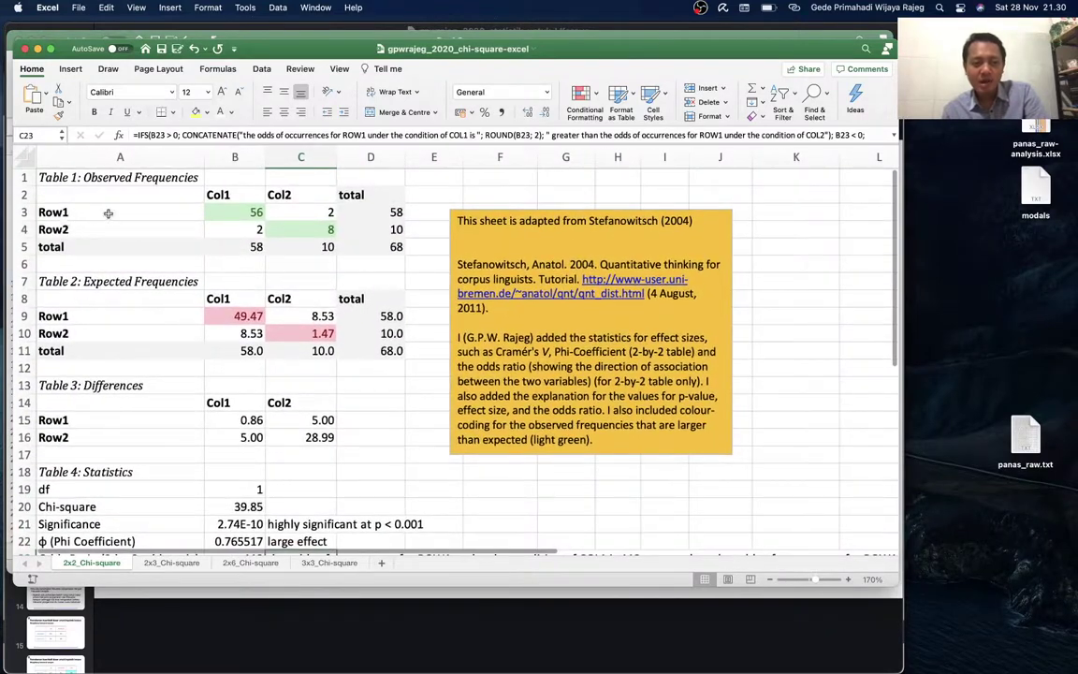
scroll(176, 199, "down", 1)
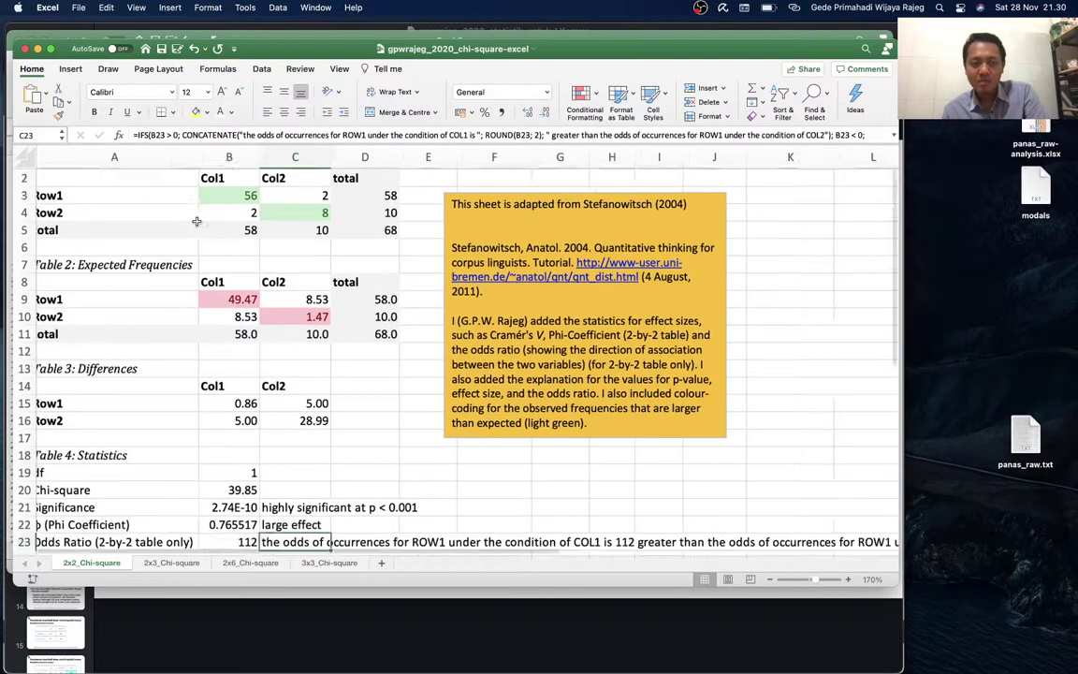
scroll(196, 222, "down", 1)
scroll(196, 221, "right", 2)
scroll(197, 222, "right", 2)
scroll(197, 222, "up", 4)
scroll(197, 222, "left", 2)
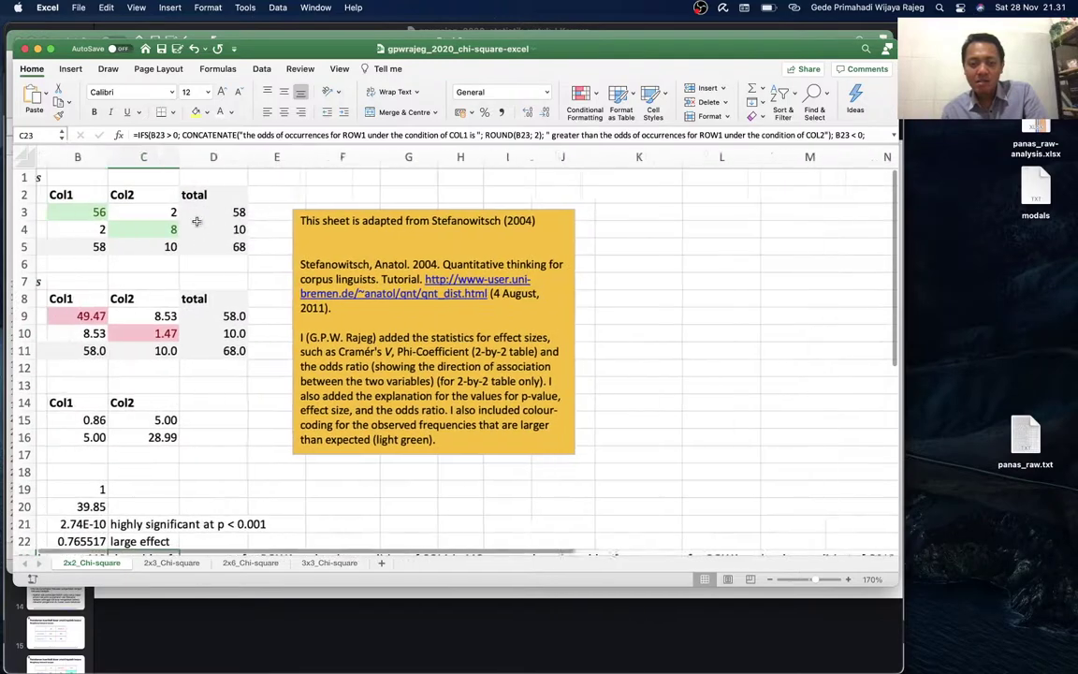
scroll(196, 221, "left", 2)
scroll(197, 218, "left", 3)
scroll(198, 219, "left", 1)
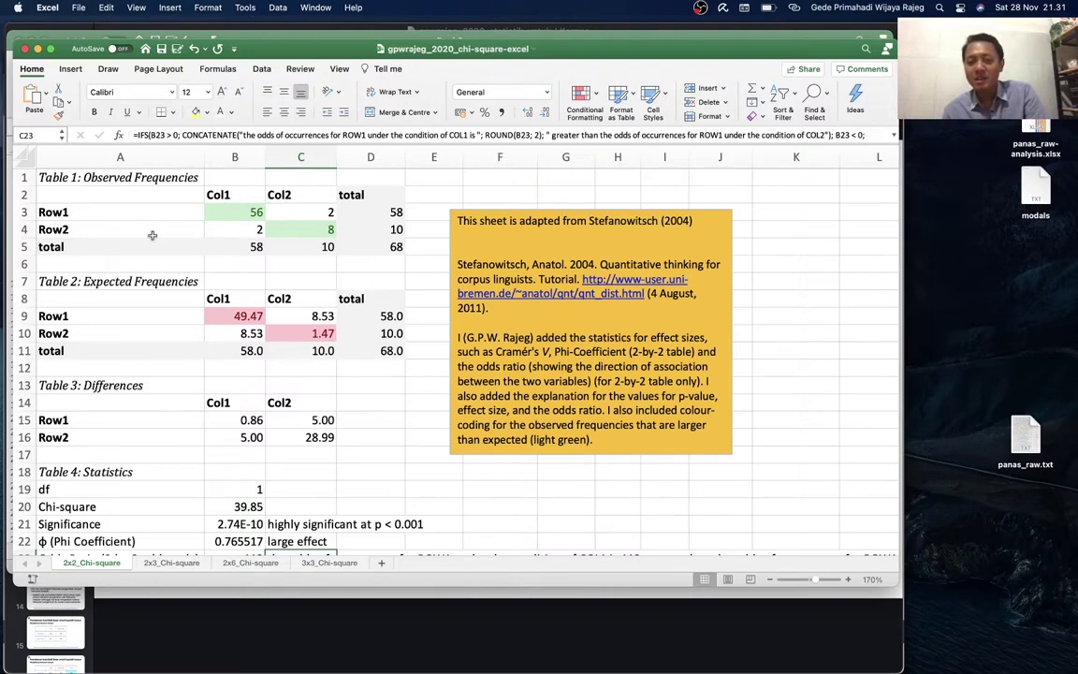
scroll(152, 234, "down", 3)
scroll(151, 236, "down", 1)
scroll(151, 235, "up", 3)
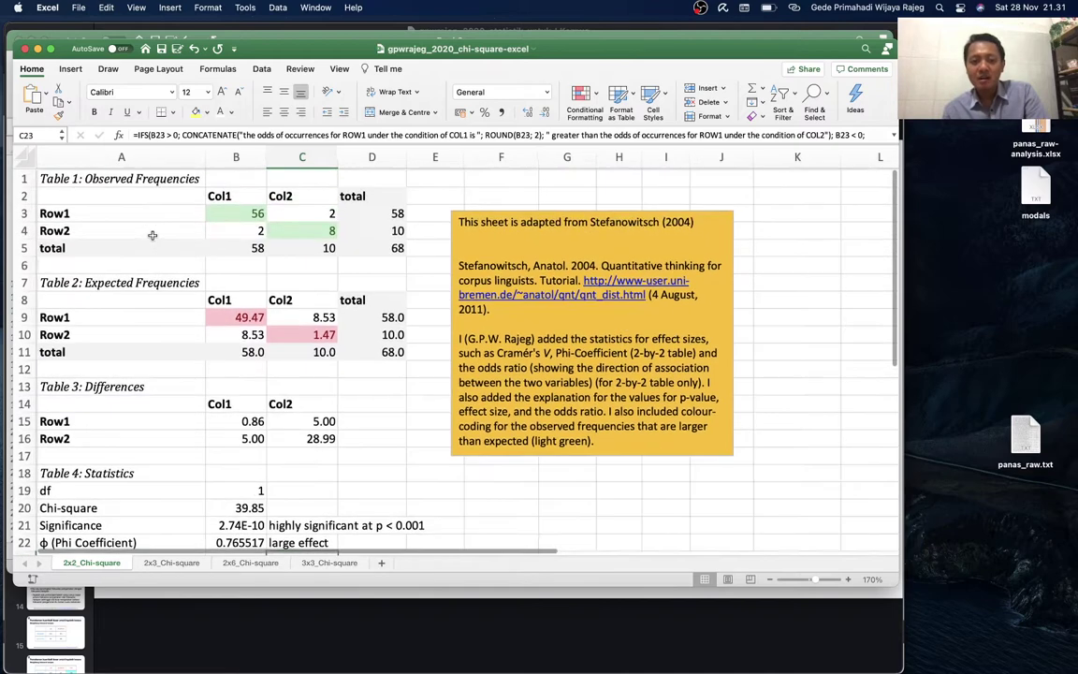
Clear the observed counts in B3:C4 and bring up Keynote slide 8's will/shall table.
left_click_drag(225, 212, 308, 225)
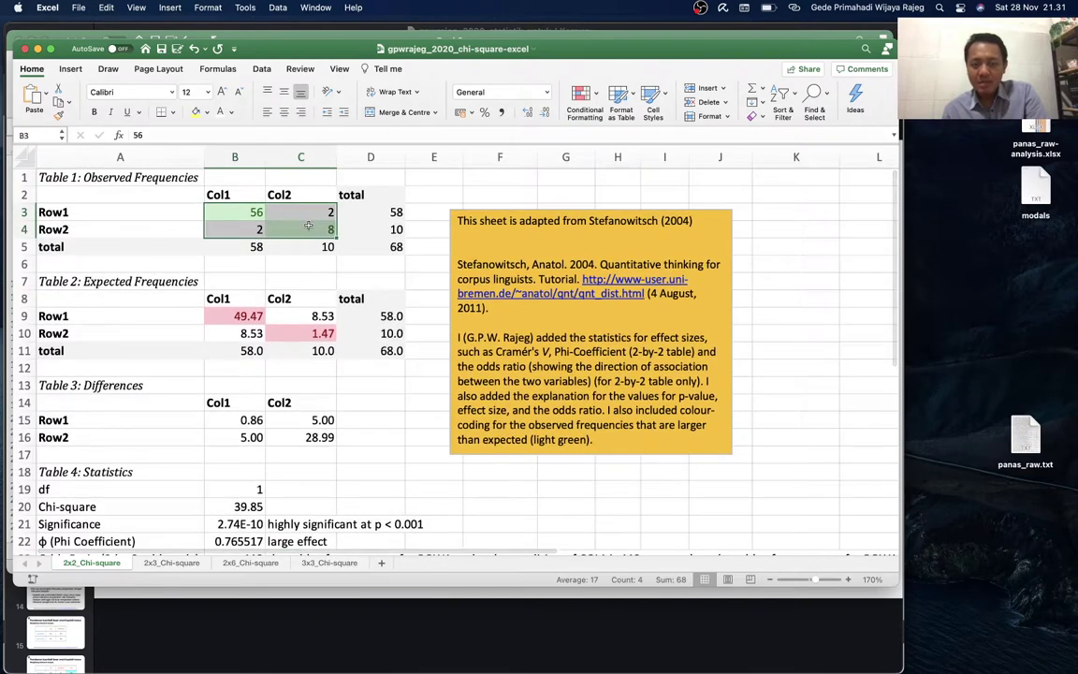
key("Delete")
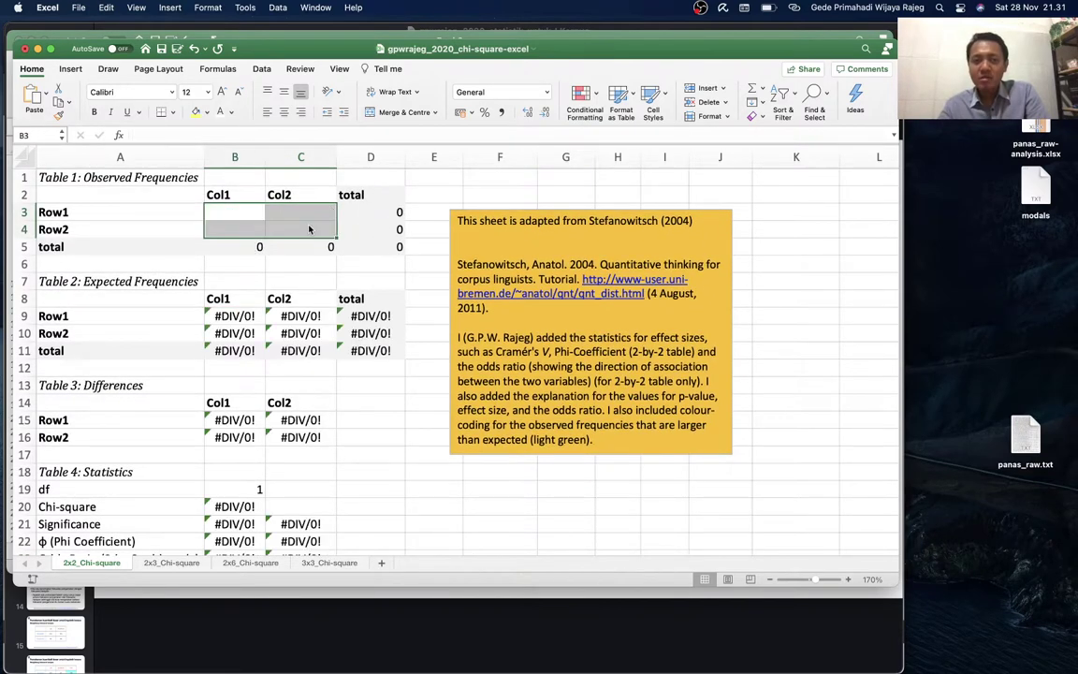
scroll(310, 229, "down", 3)
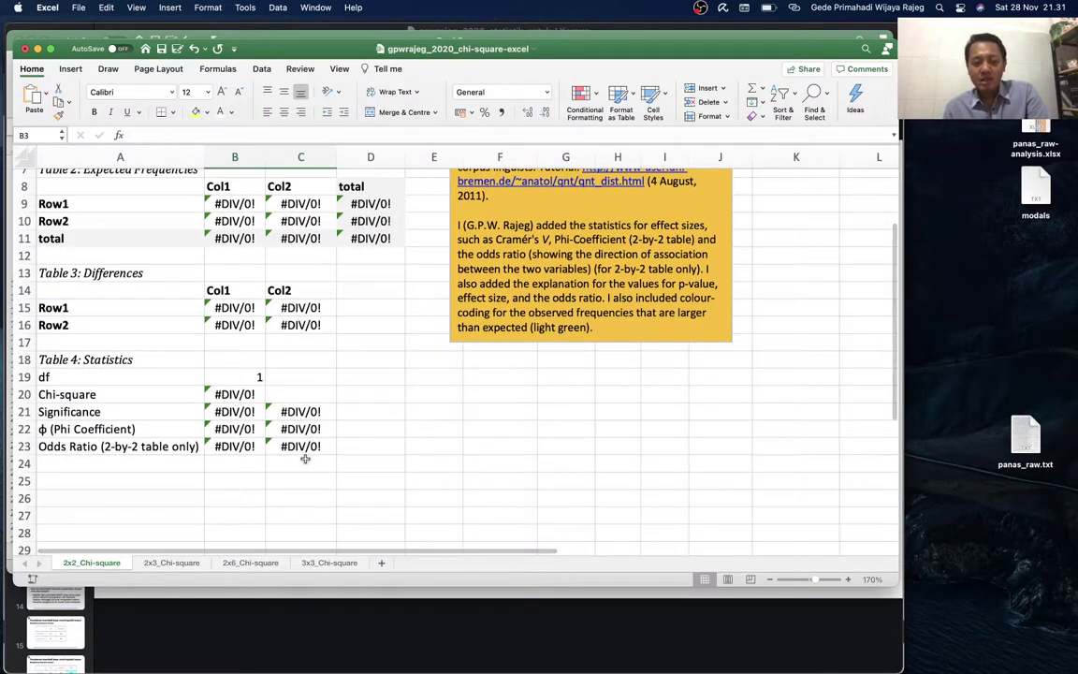
scroll(228, 416, "up", 1)
scroll(227, 415, "up", 1)
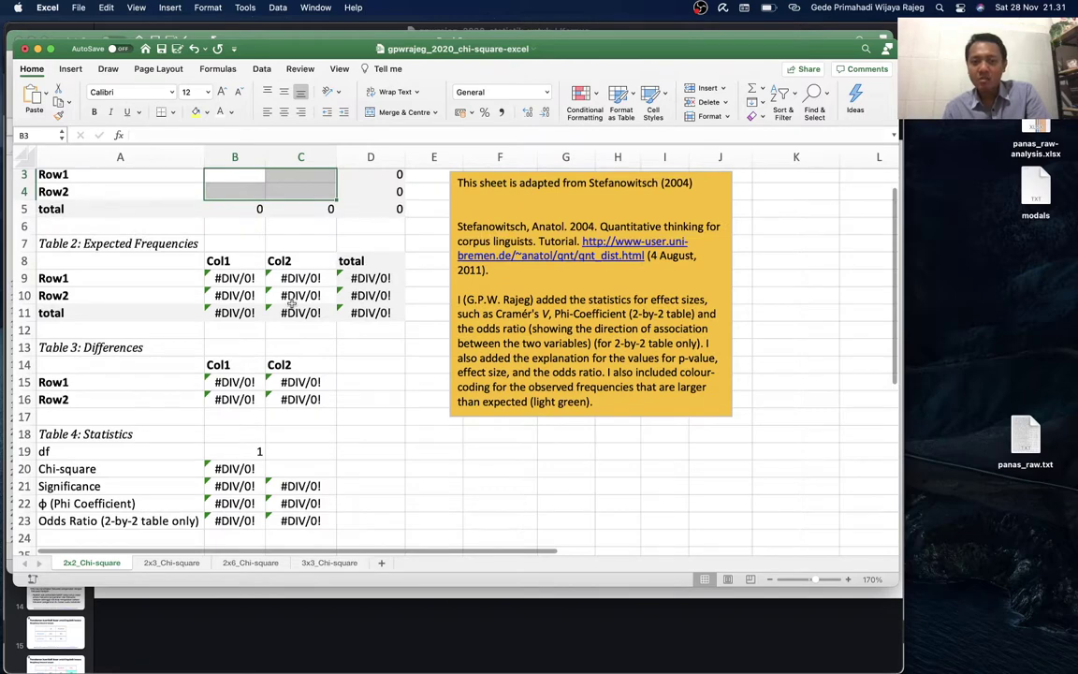
scroll(291, 302, "up", 1)
key("super+Tab")
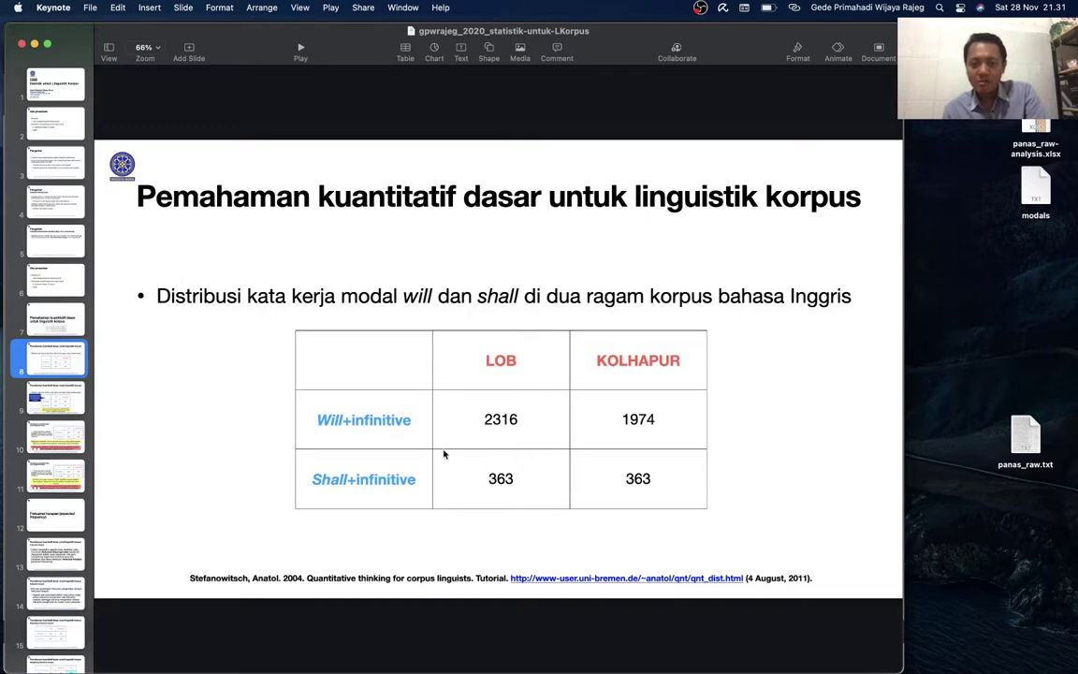
Enter the will counts 2316 in B3 and 1974 in C3, checking each against the slide.
key("super+Tab")
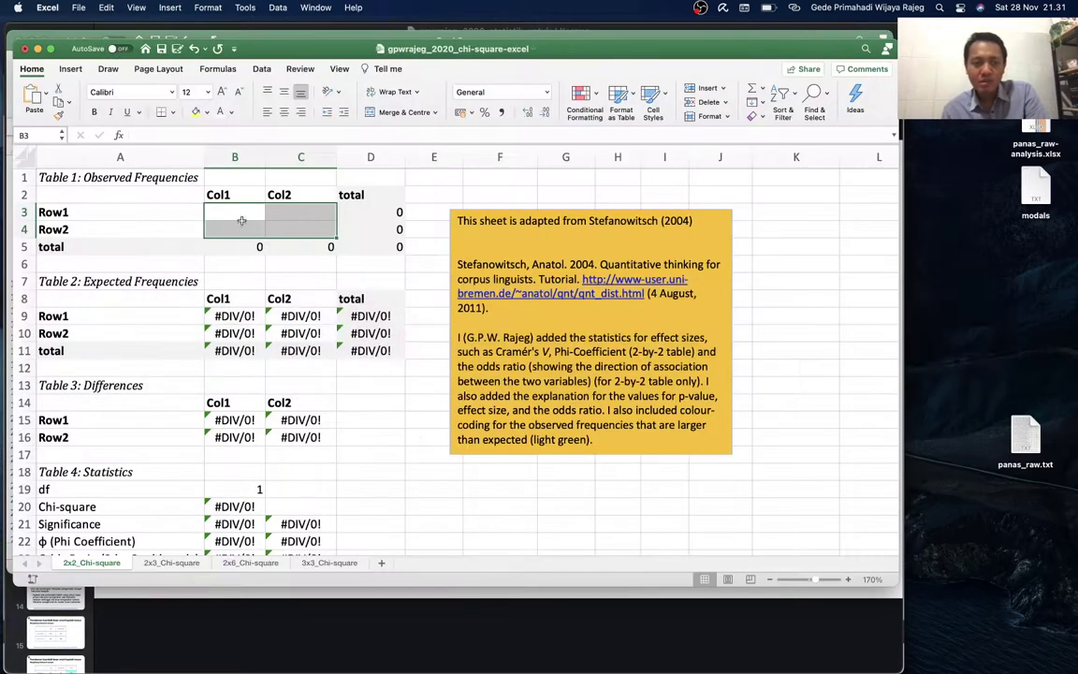
left_click(240, 213)
type("2316")
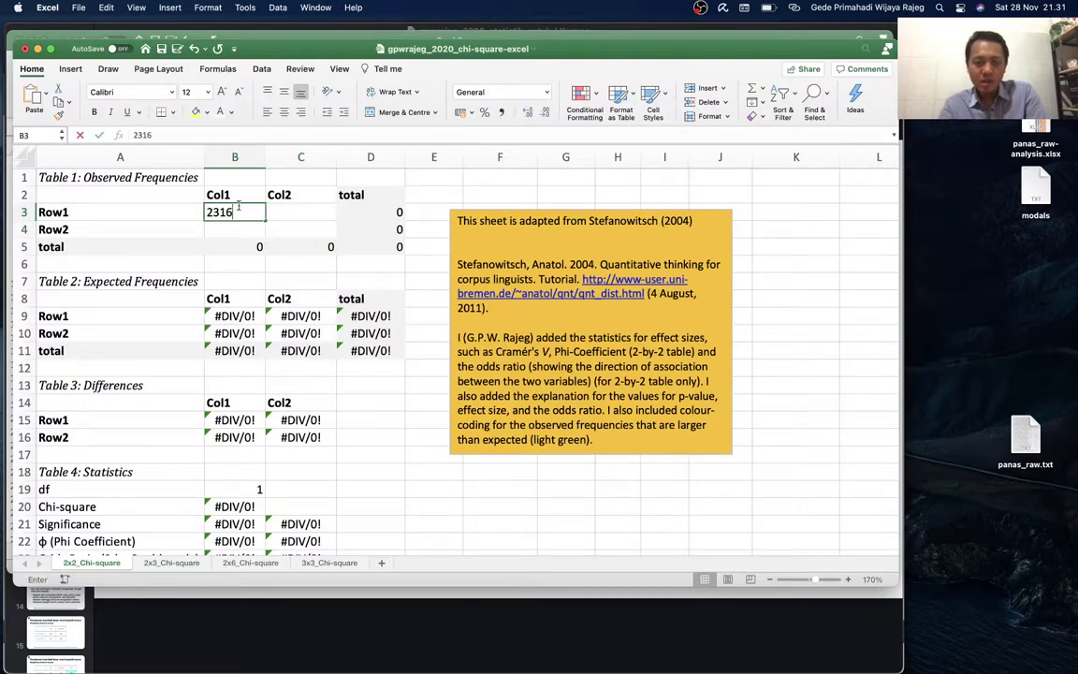
key("Tab")
key("super+Tab")
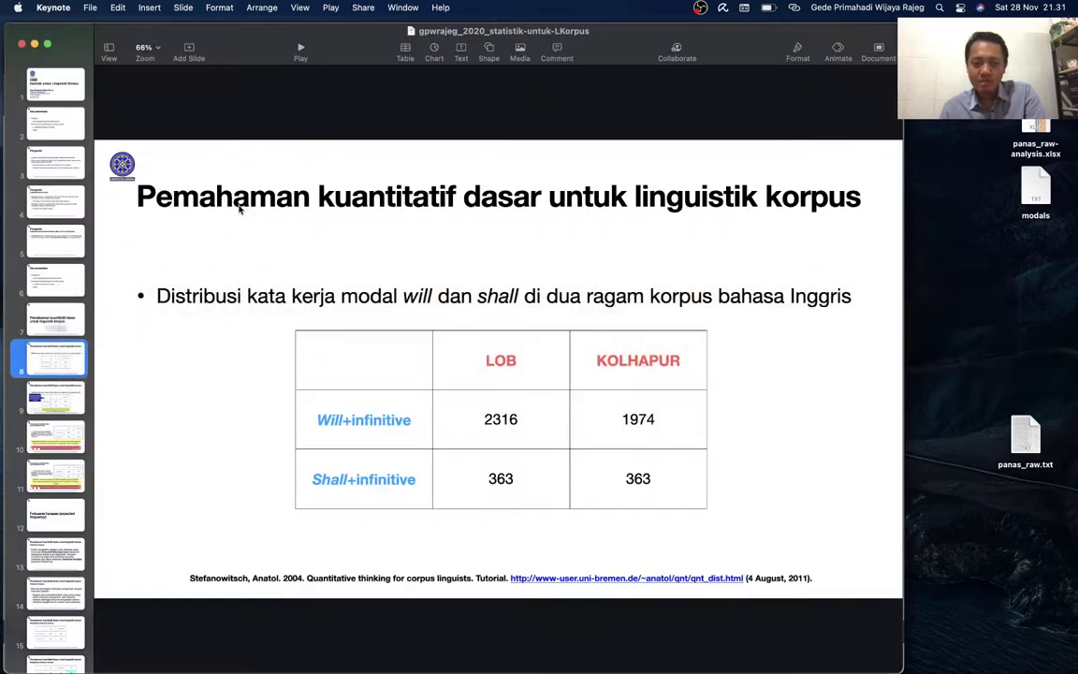
key("super+Tab")
type("1")
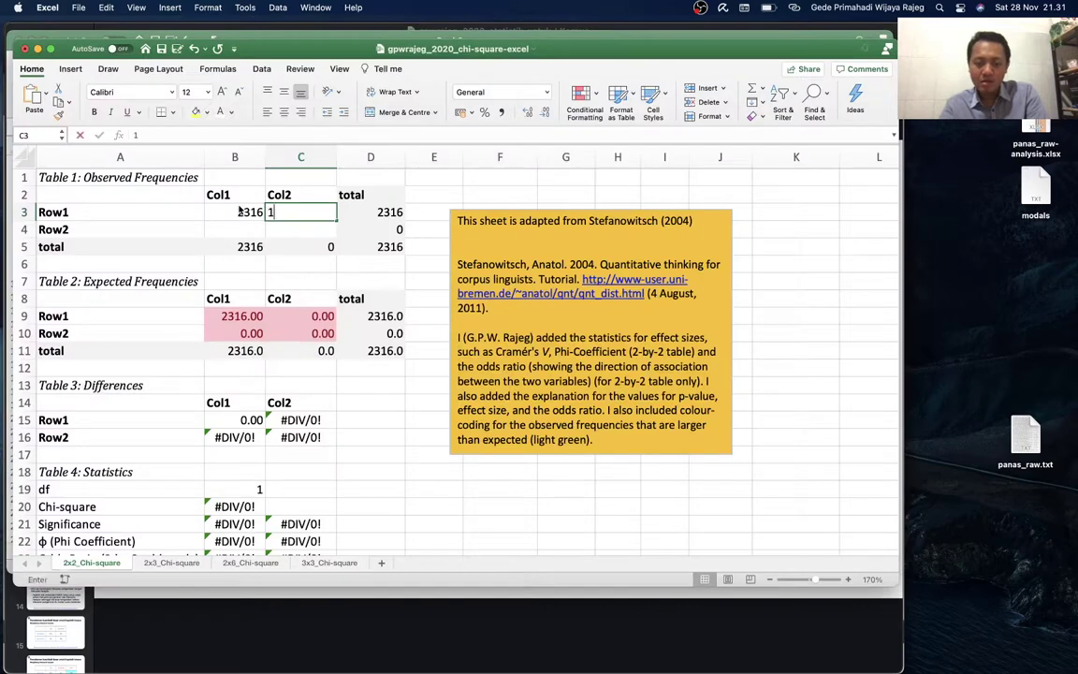
type("974")
key("Return")
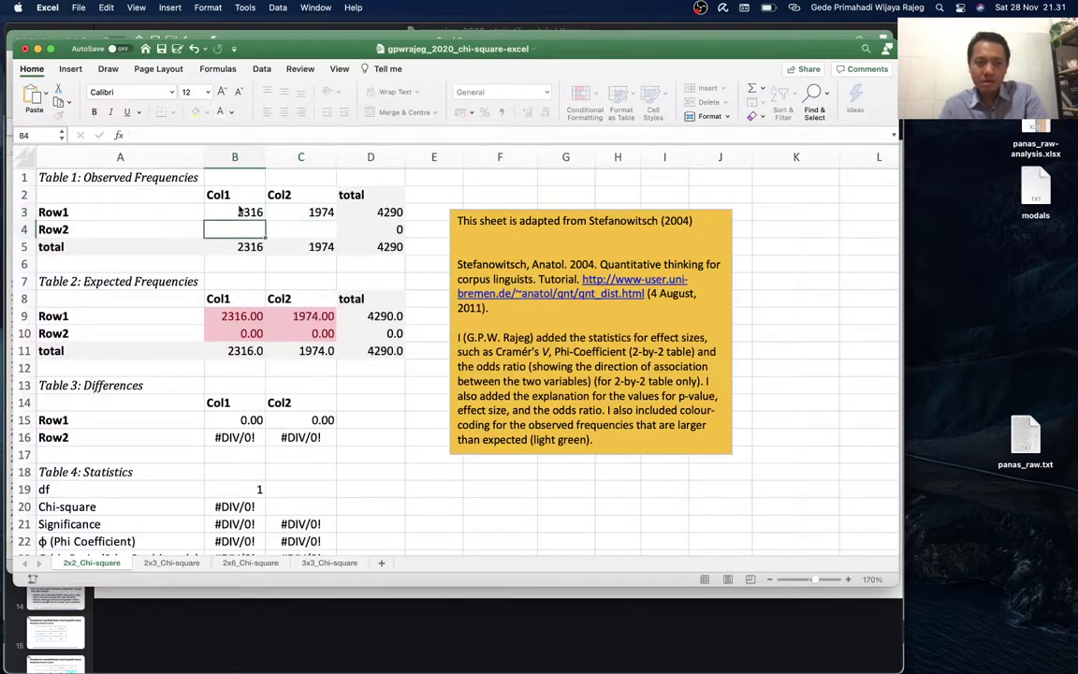
Enter the shall counts 363 in B4 and 363 in C4, then switch back to Keynote.
key("super+Tab")
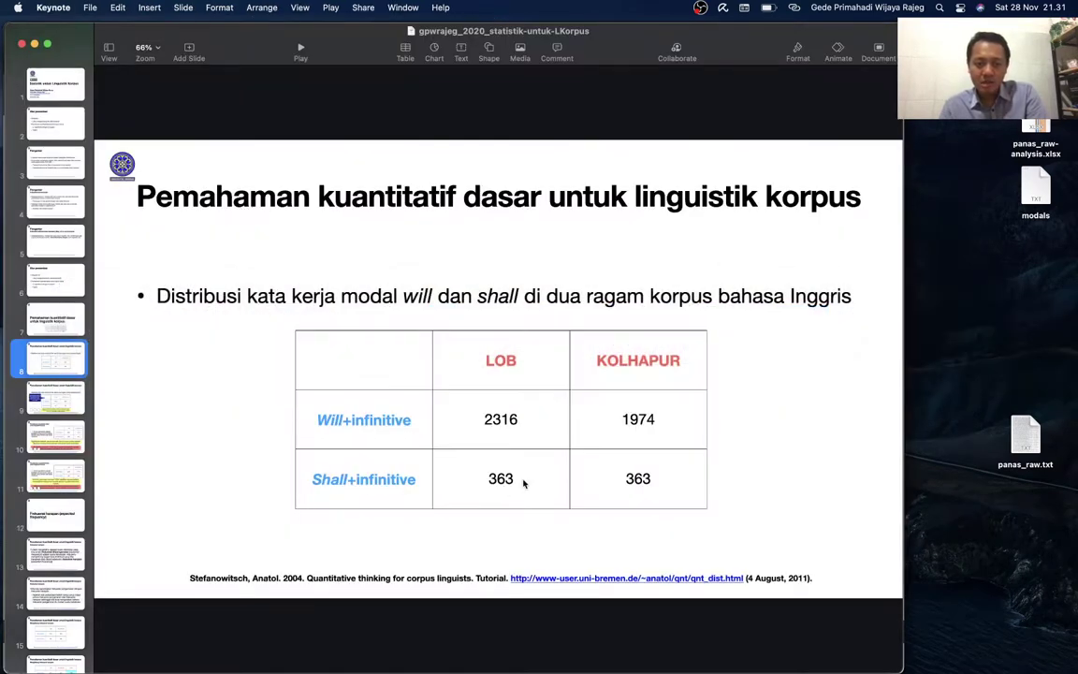
key("super+Tab")
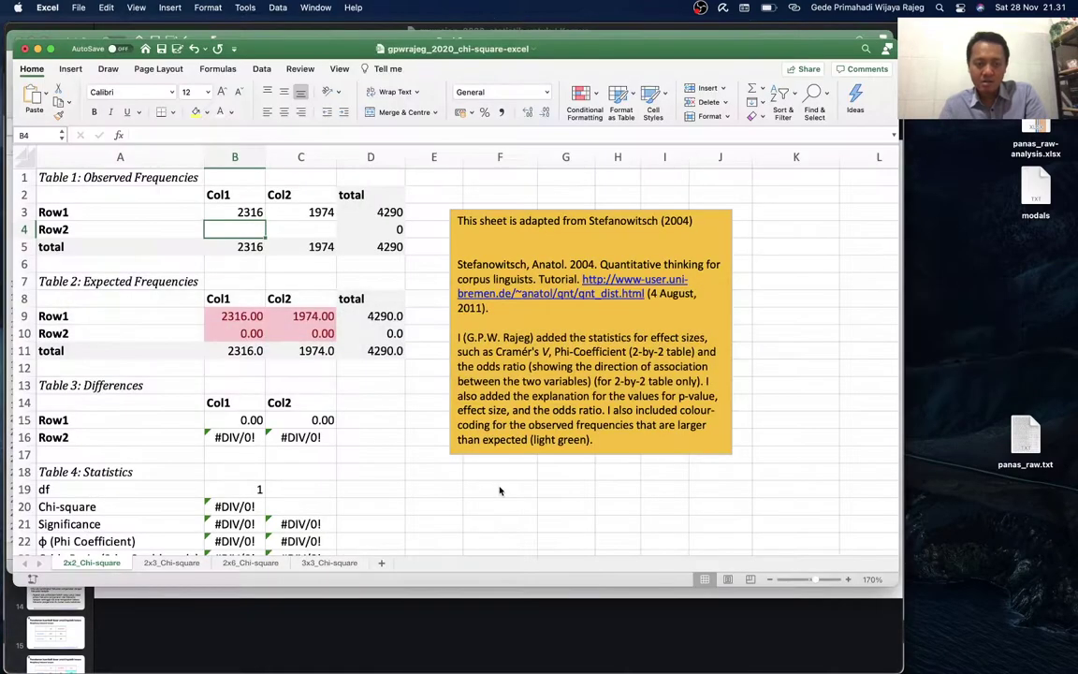
type("363")
key("Return")
key("super+Tab")
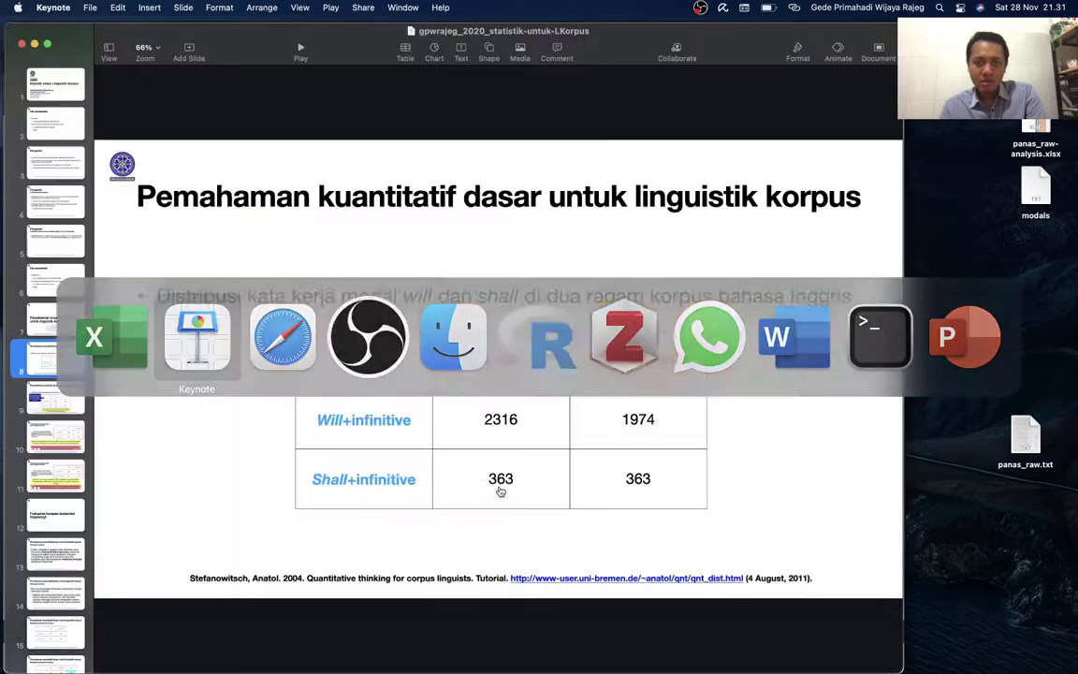
key("super+Tab")
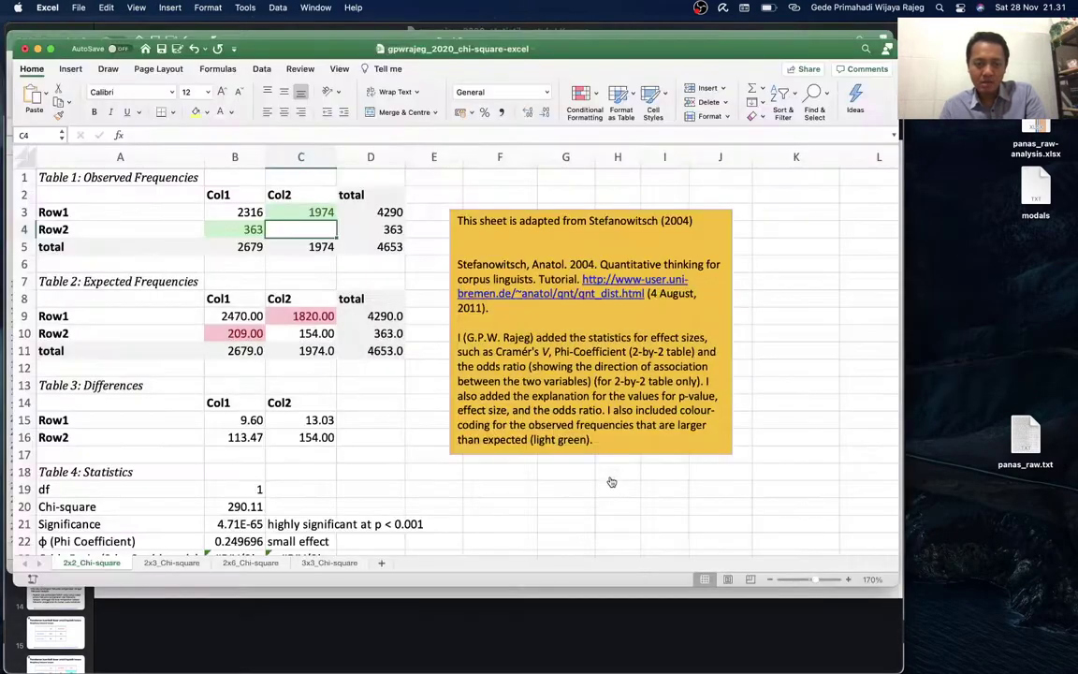
type("363")
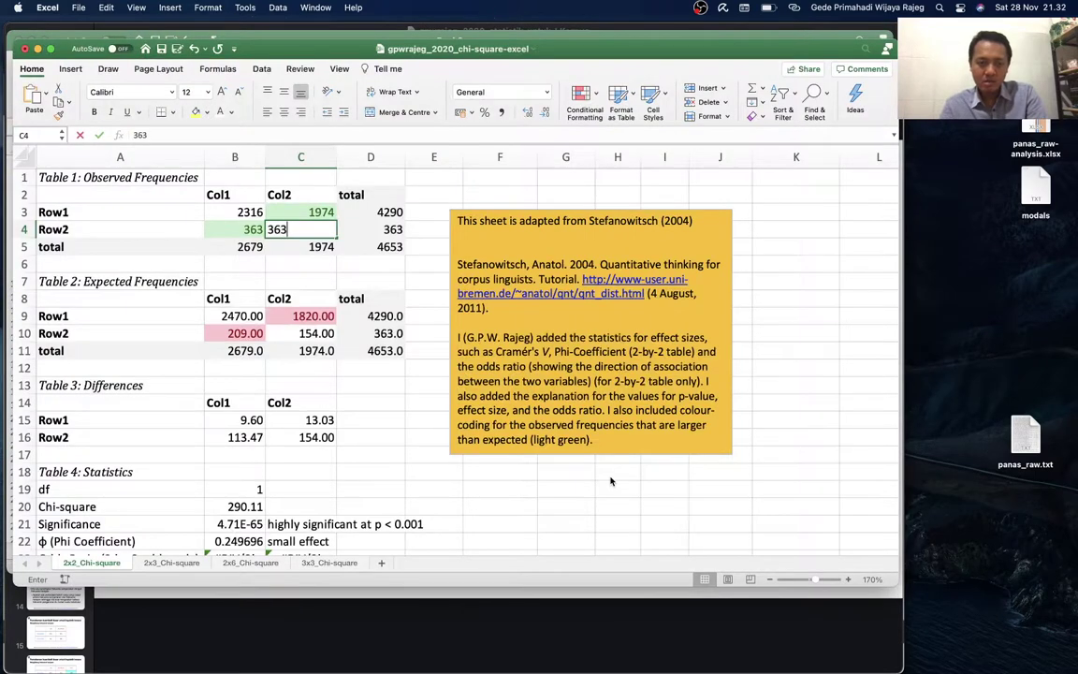
key("Tab")
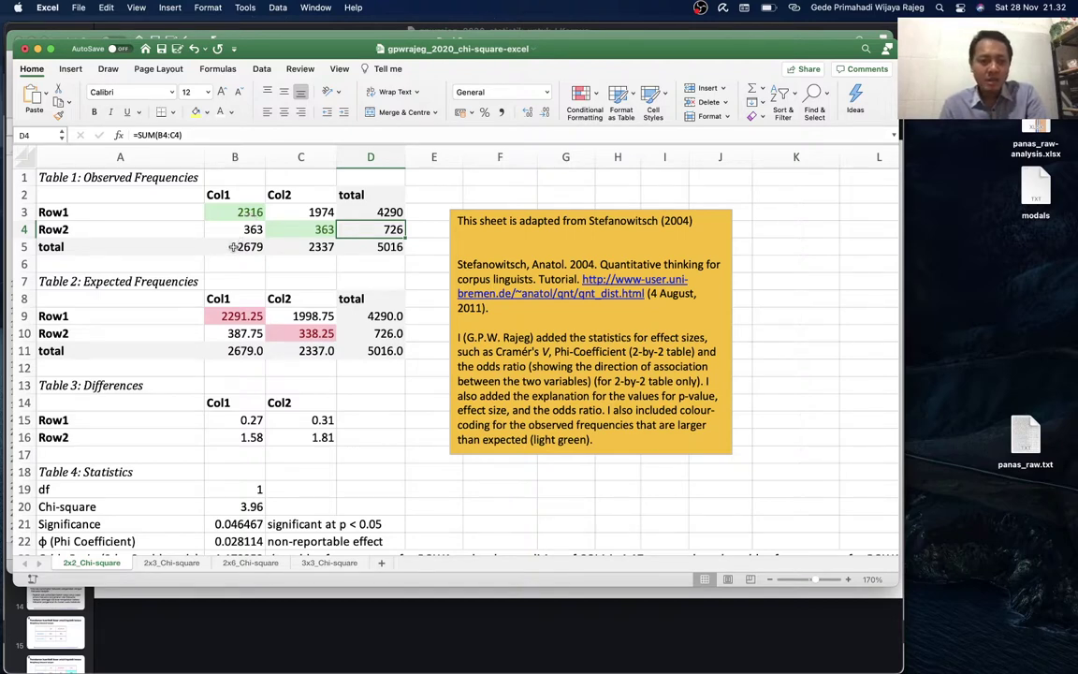
key("super+Tab")
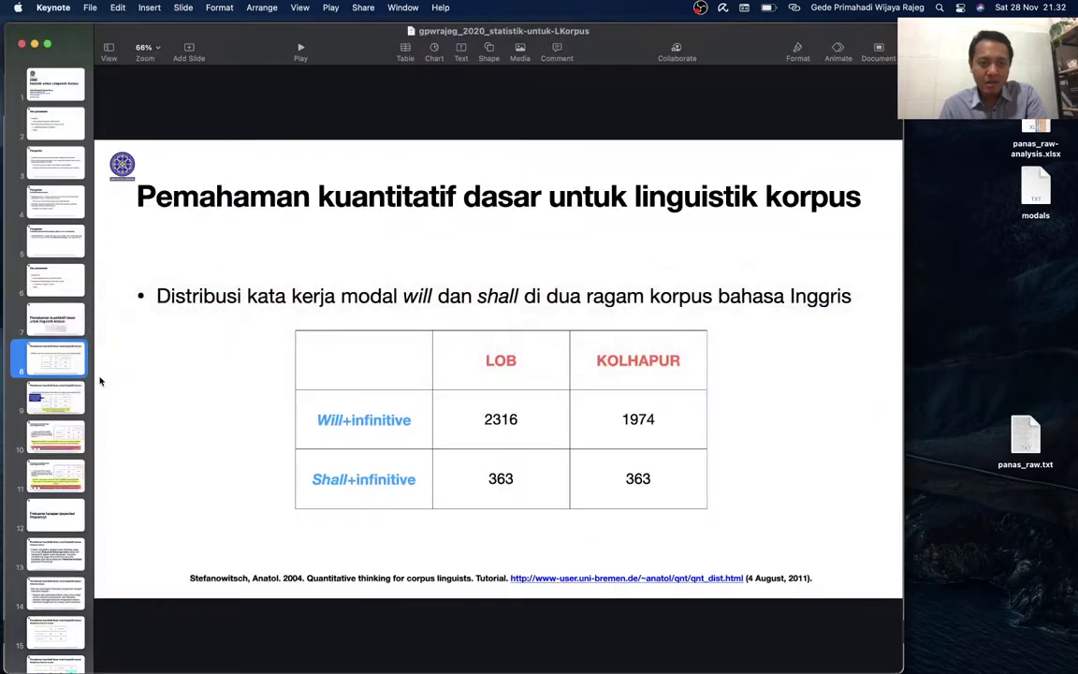
Open Keynote slide 31 with the chi-square report.
scroll(39, 459, "down", 5)
scroll(39, 479, "down", 3)
scroll(39, 479, "down", 3)
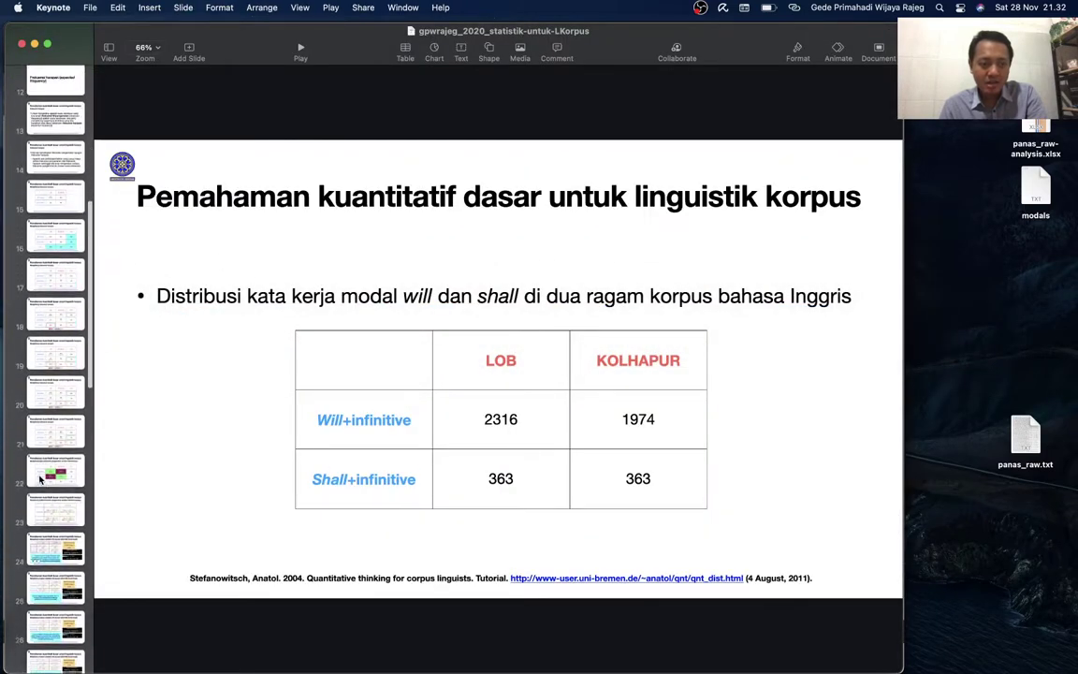
scroll(39, 479, "down", 3)
scroll(39, 479, "down", 3)
scroll(39, 479, "down", 2)
scroll(40, 479, "down", 2)
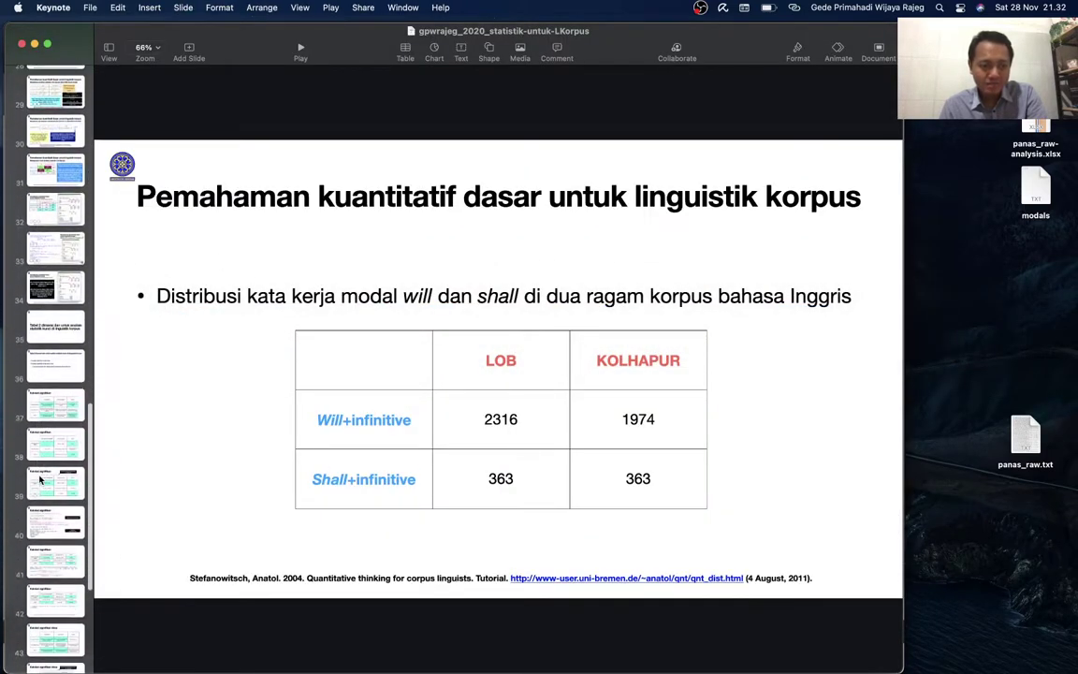
scroll(40, 479, "down", 2)
scroll(39, 479, "down", 2)
left_click(54, 264)
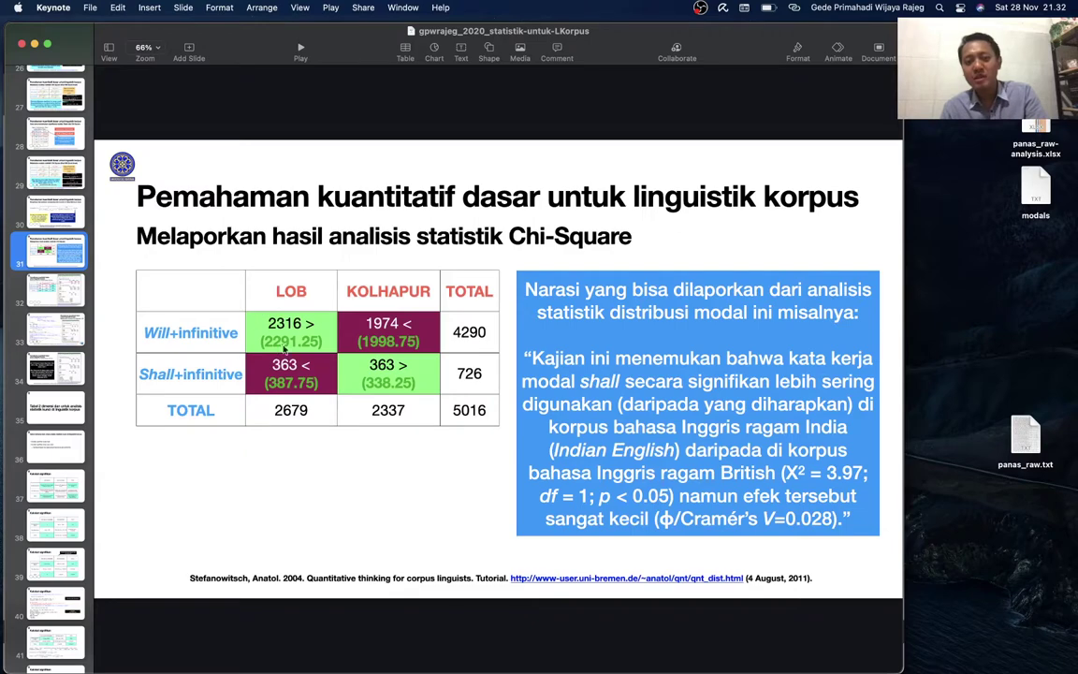
Compare Excel's expected frequencies 2291.25, 1998.75, 387.75 and 338.25 with the Keynote report, ending in Excel.
key("super+Tab")
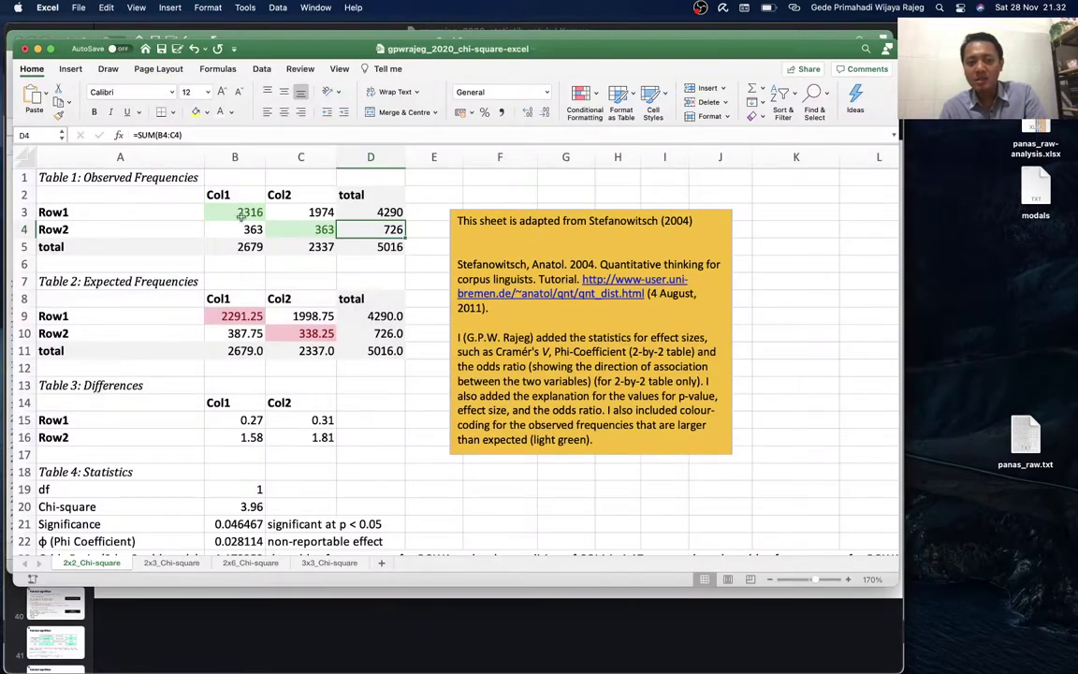
key("super+Tab")
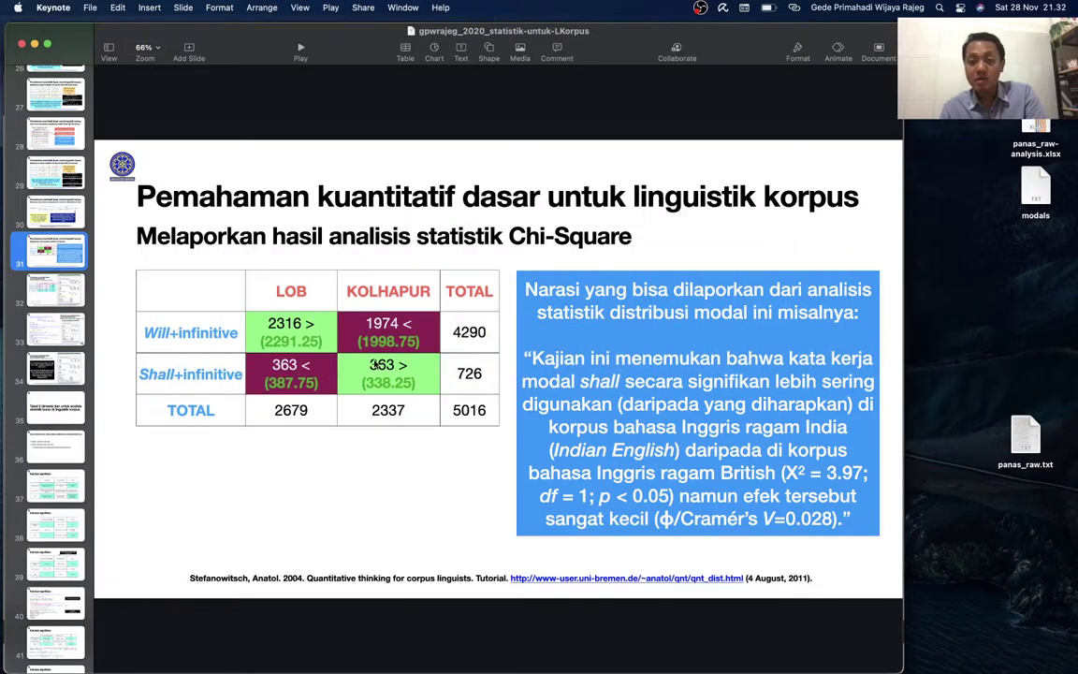
key("super+Tab")
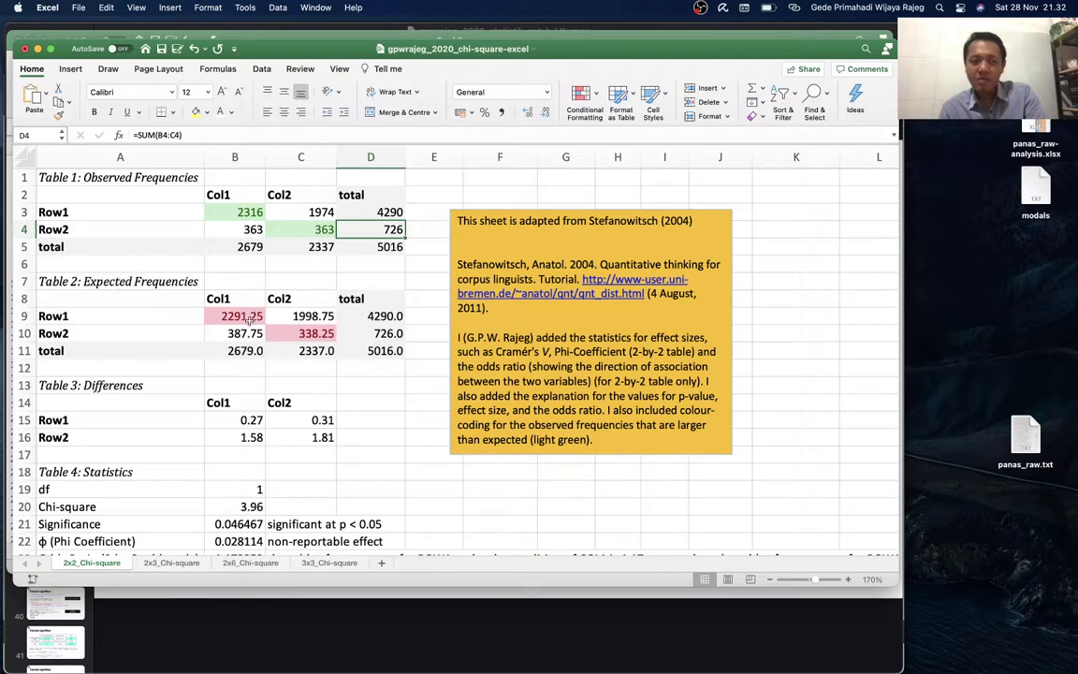
key("super+Tab")
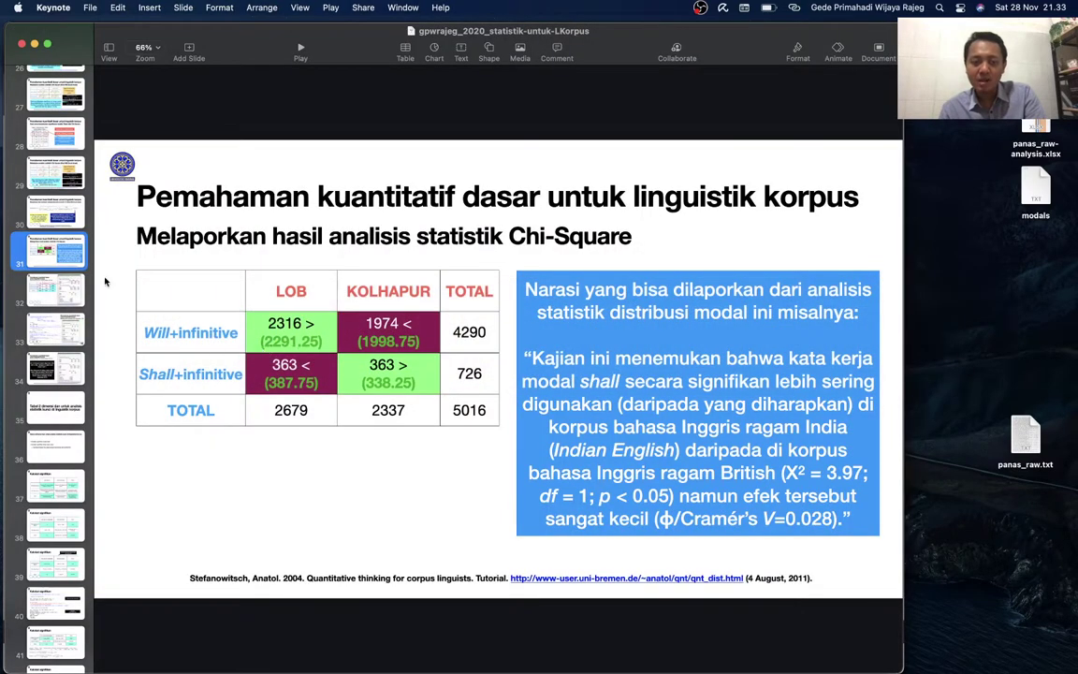
scroll(54, 234, "up", 3)
scroll(54, 215, "up", 2)
scroll(54, 187, "up", 2)
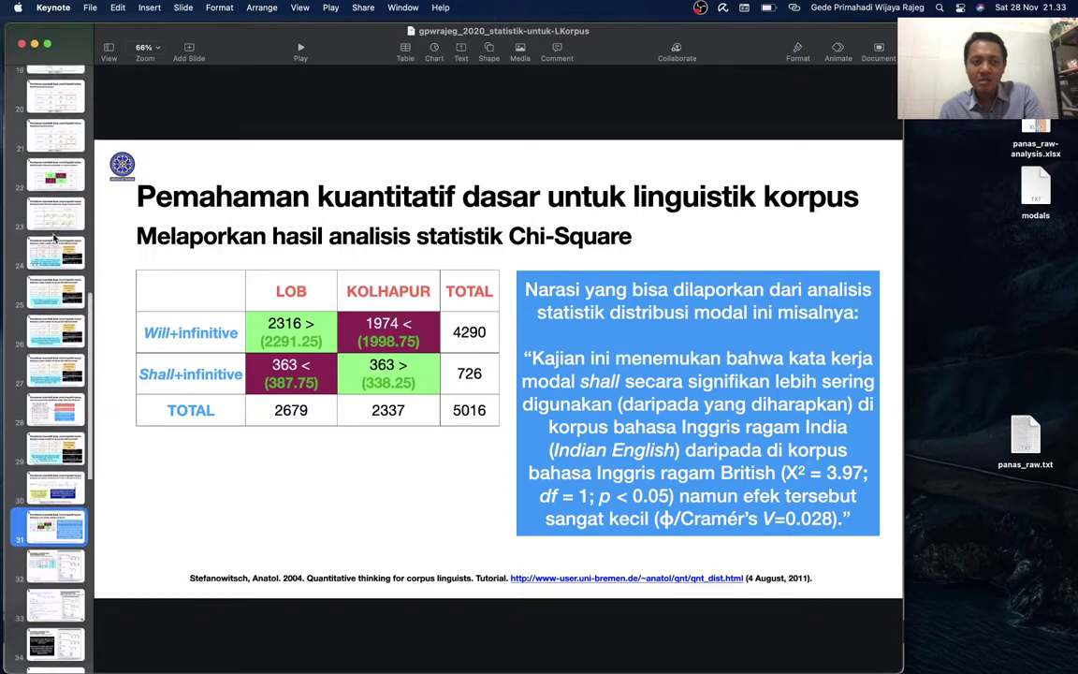
scroll(54, 164, "up", 2)
left_click(55, 146)
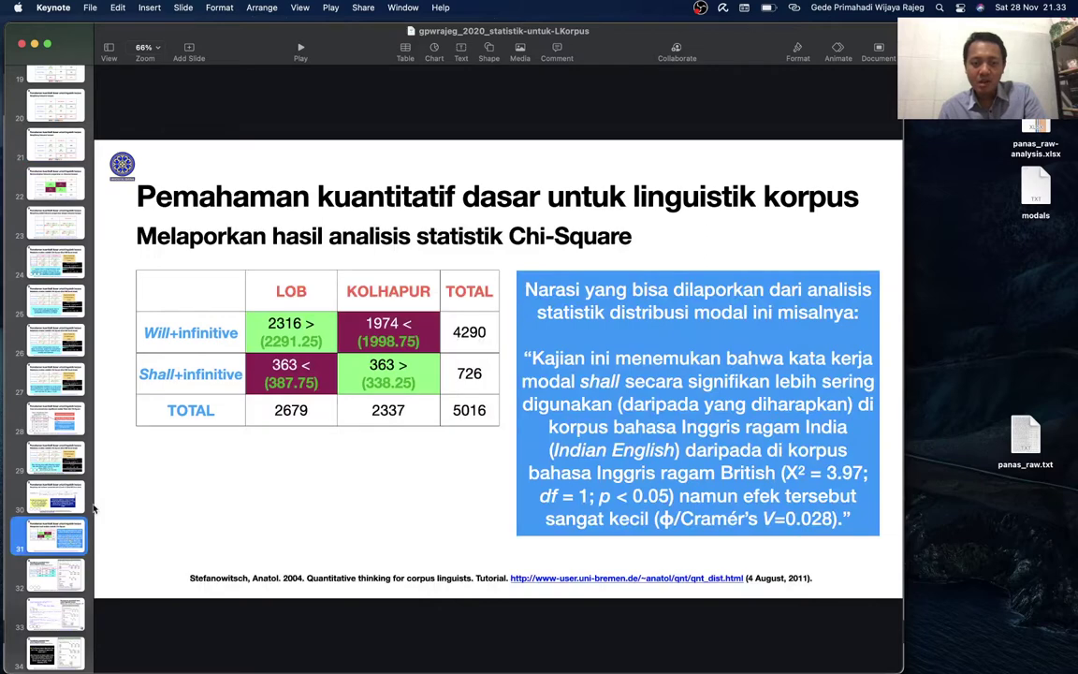
key("super+Tab")
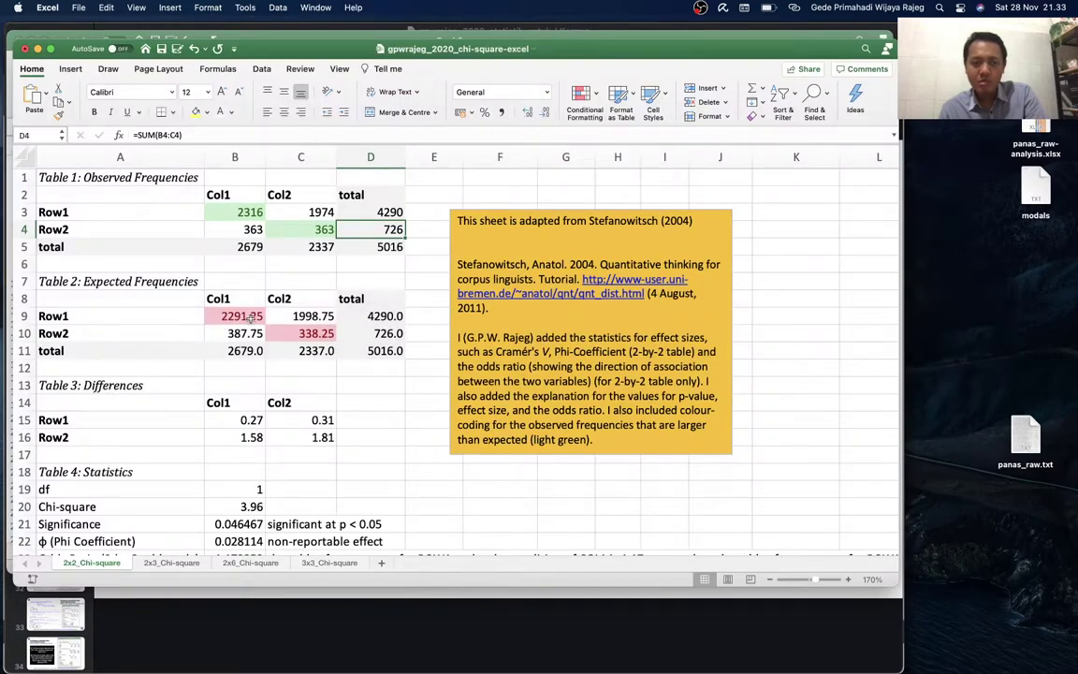
key("super+Tab")
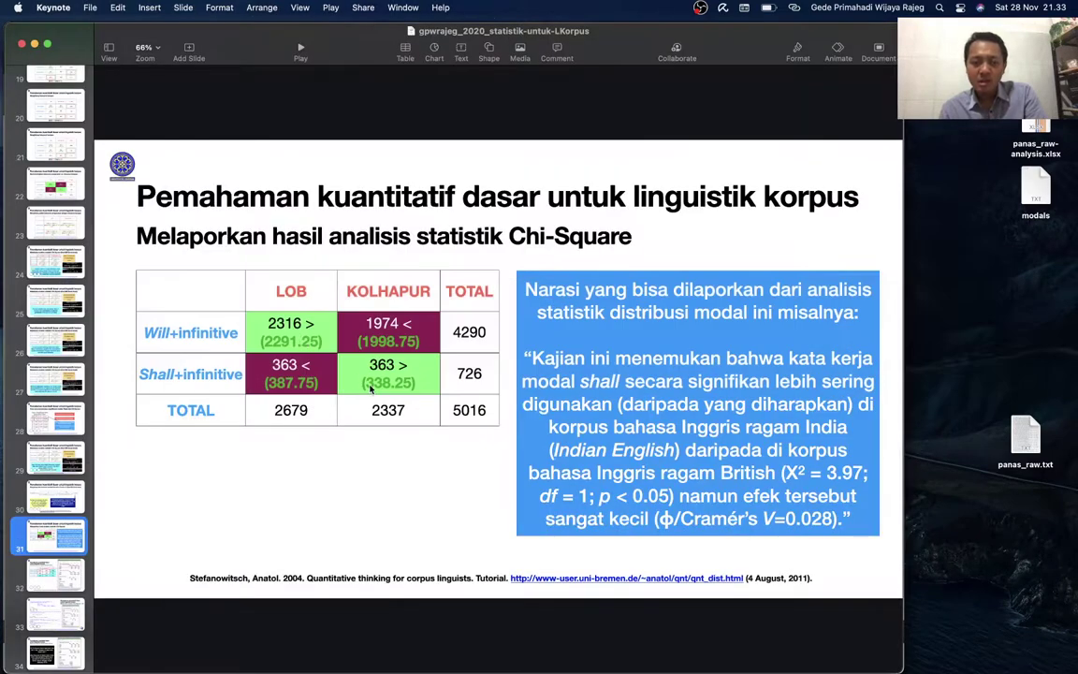
key("super+Tab")
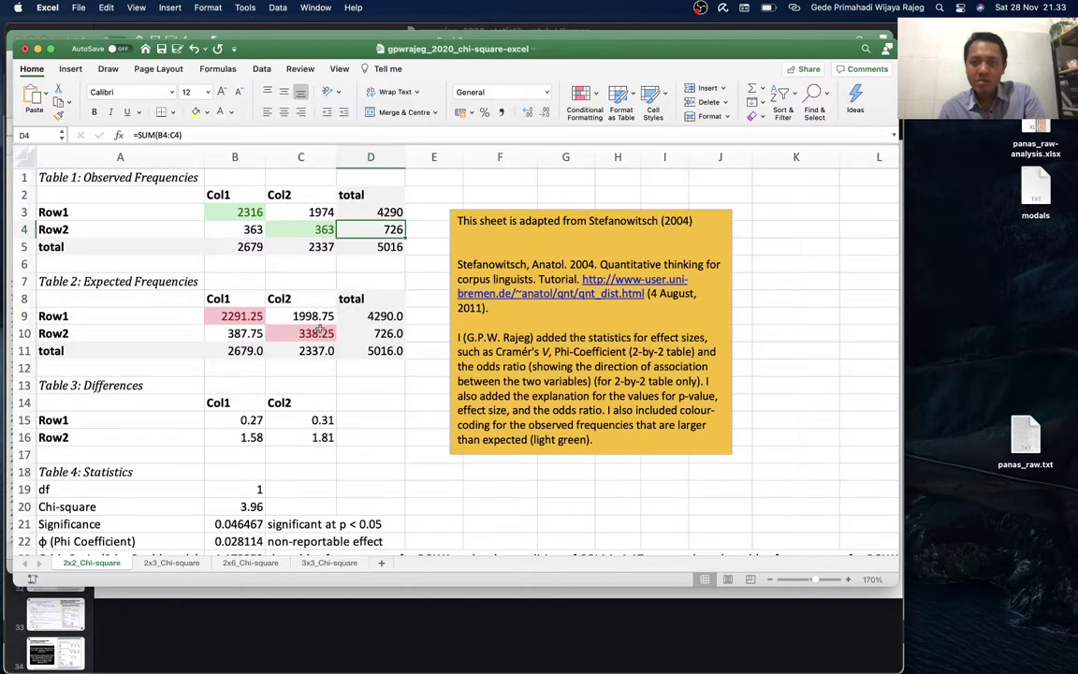
Check phi 0.028114 and the odds ratio 1.173252 at row 23 against the Keynote results slide.
scroll(323, 333, "down", 5)
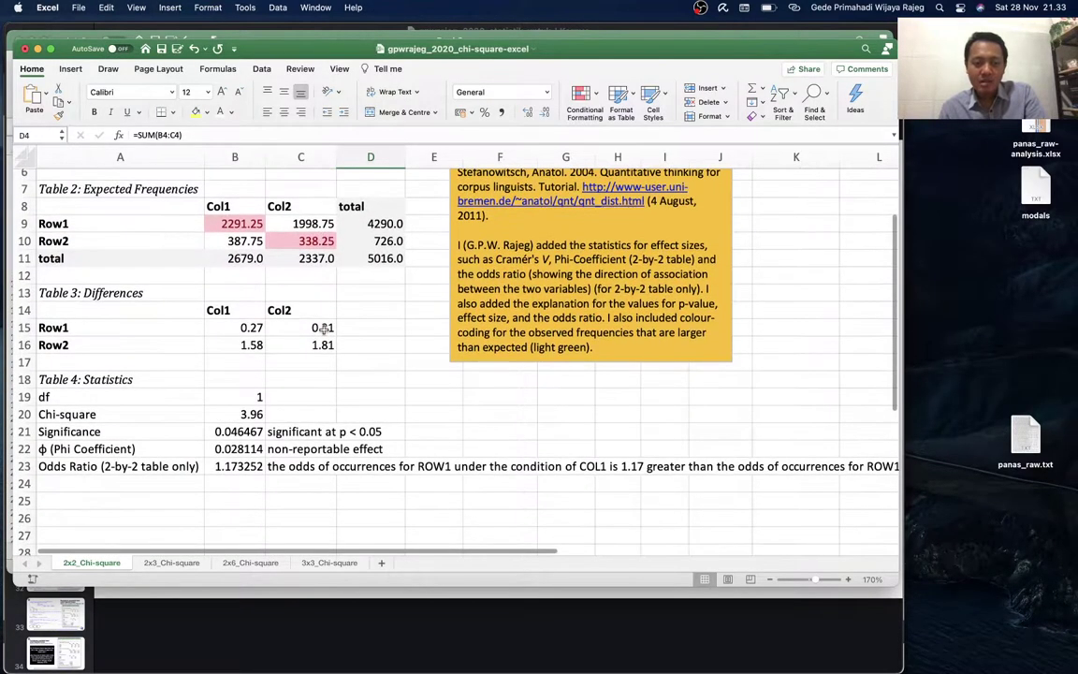
scroll(261, 431, "up", 5)
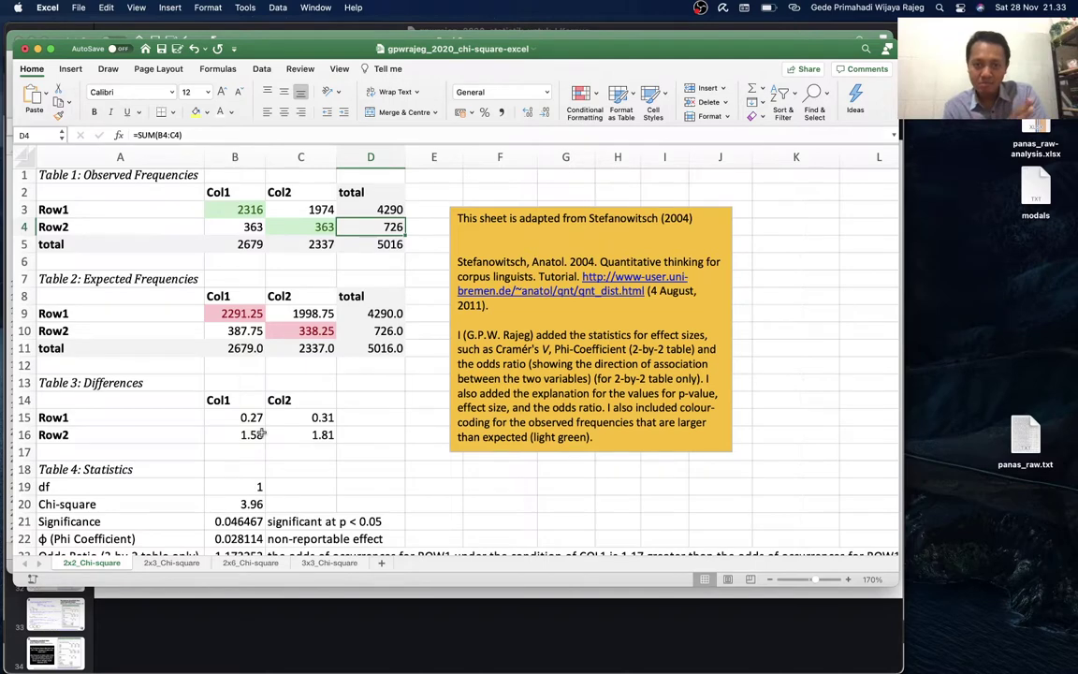
scroll(261, 432, "down", 2)
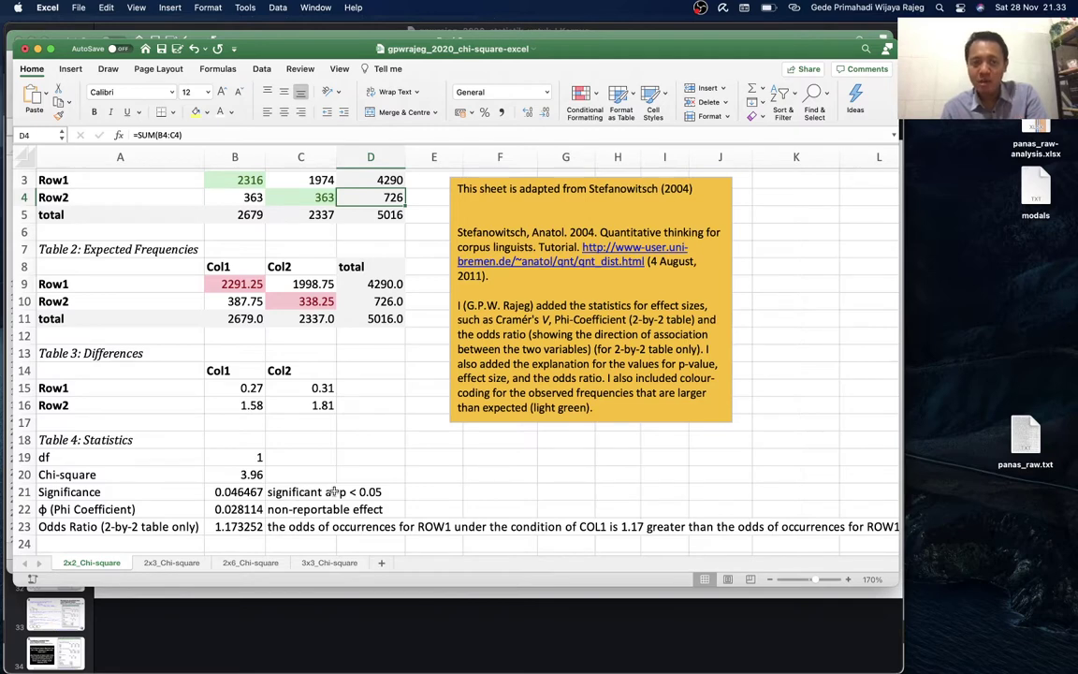
scroll(332, 491, "down", 1)
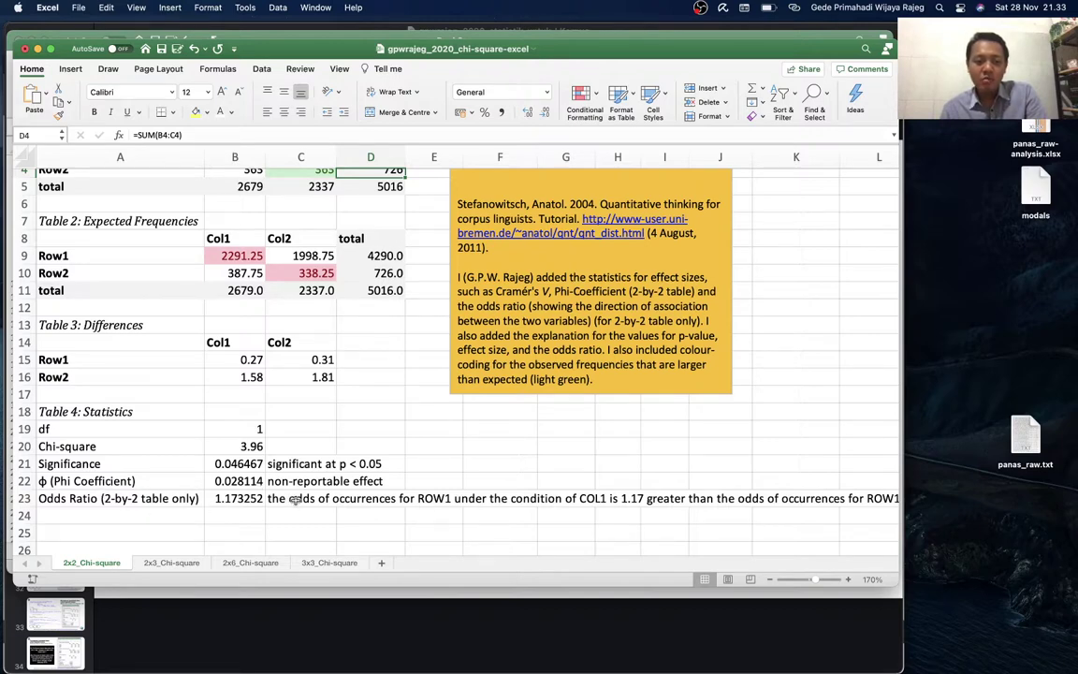
scroll(283, 485, "up", 1)
scroll(283, 485, "up", 2)
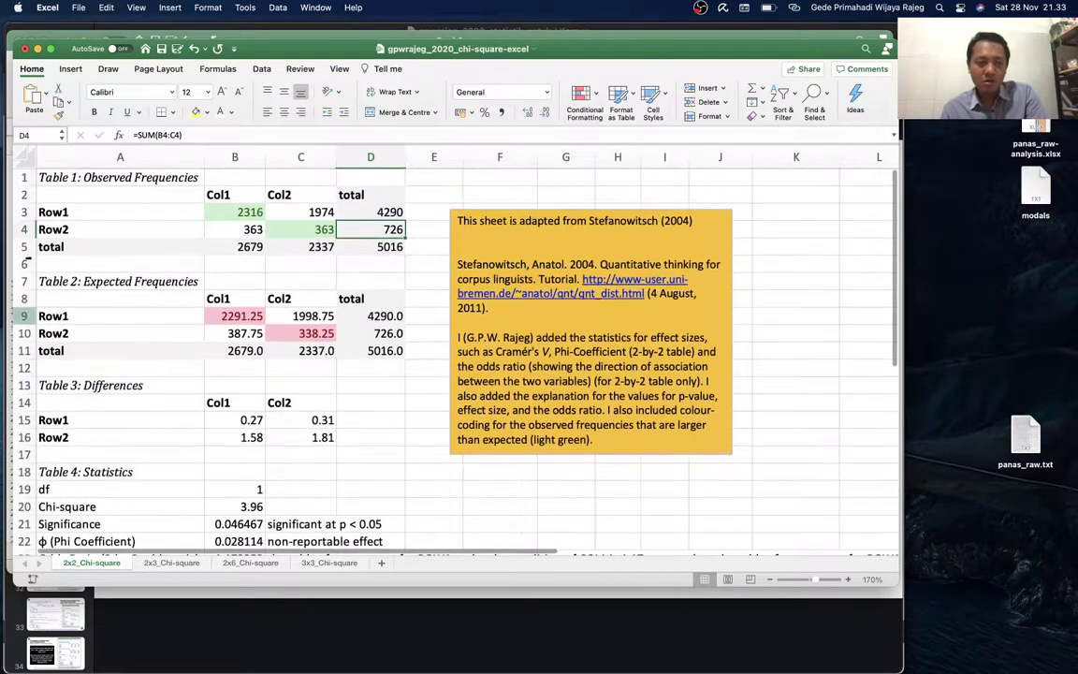
key("super+Tab")
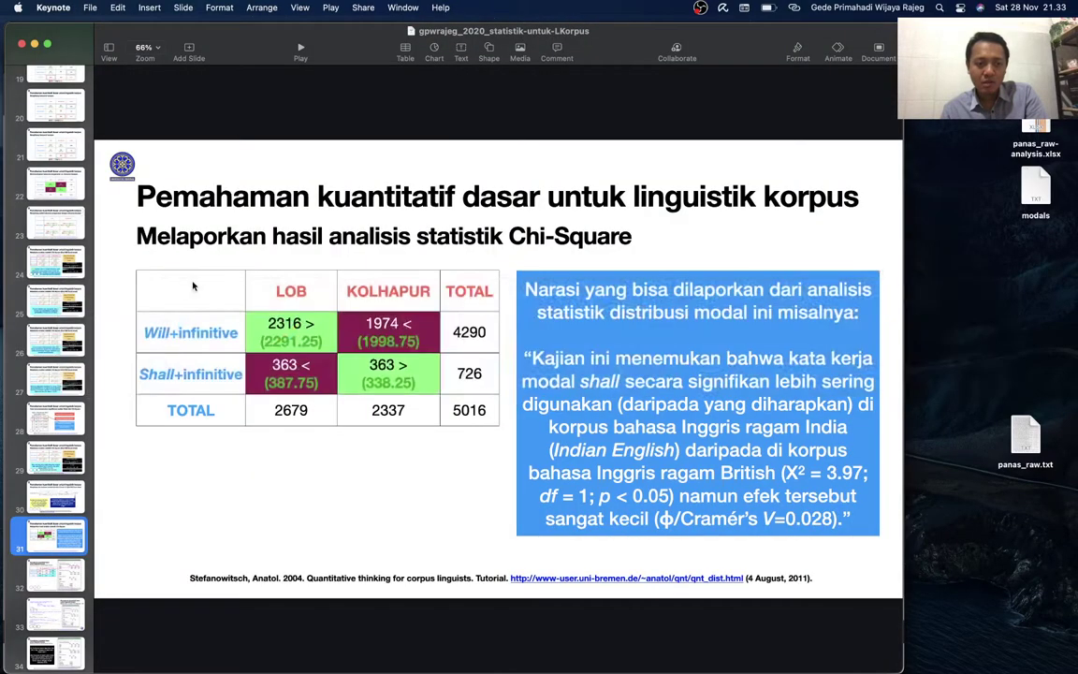
key("super+Tab")
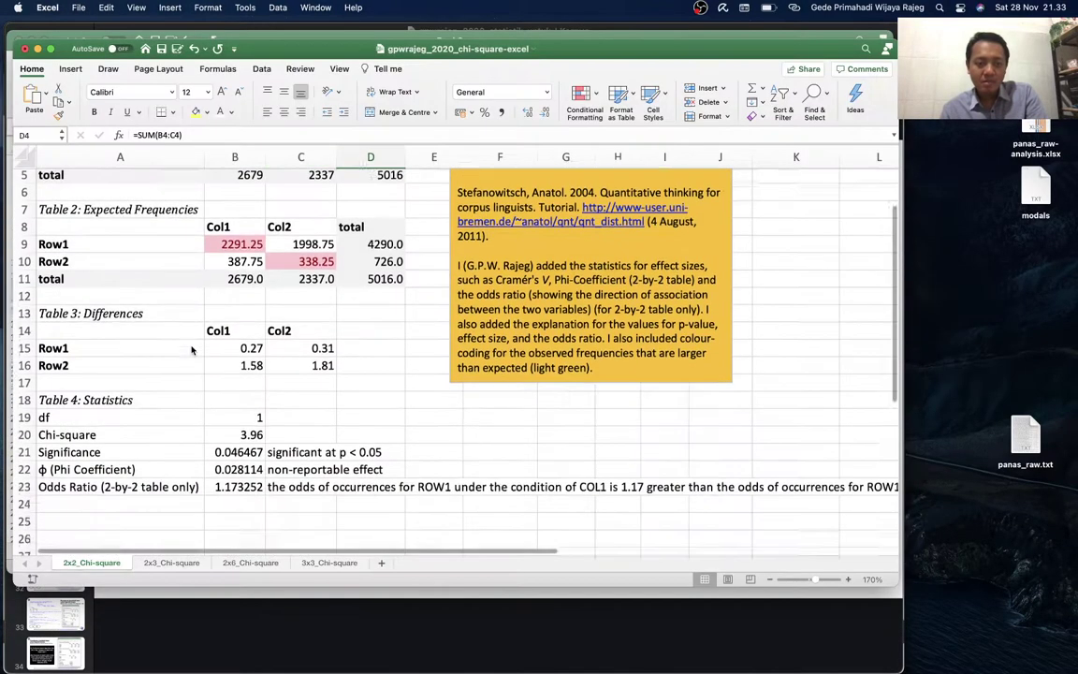
Look over the observed, expected, difference and statistics tables, then save the workbook.
scroll(202, 355, "down", 2)
scroll(385, 397, "up", 2)
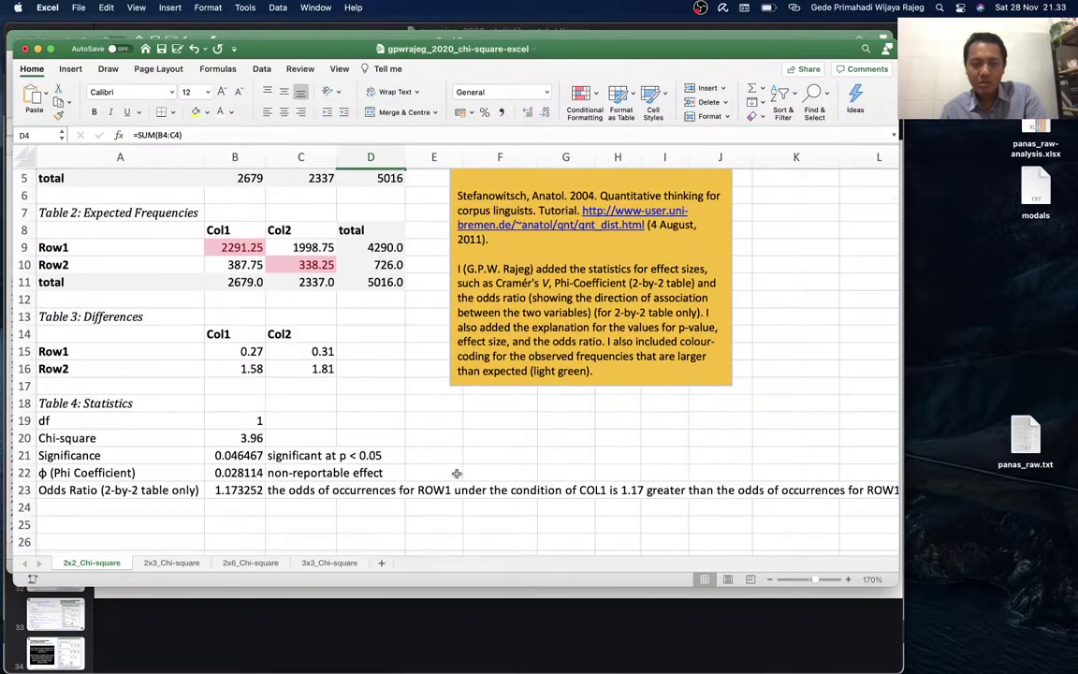
key("super+Tab")
key("super+Tab")
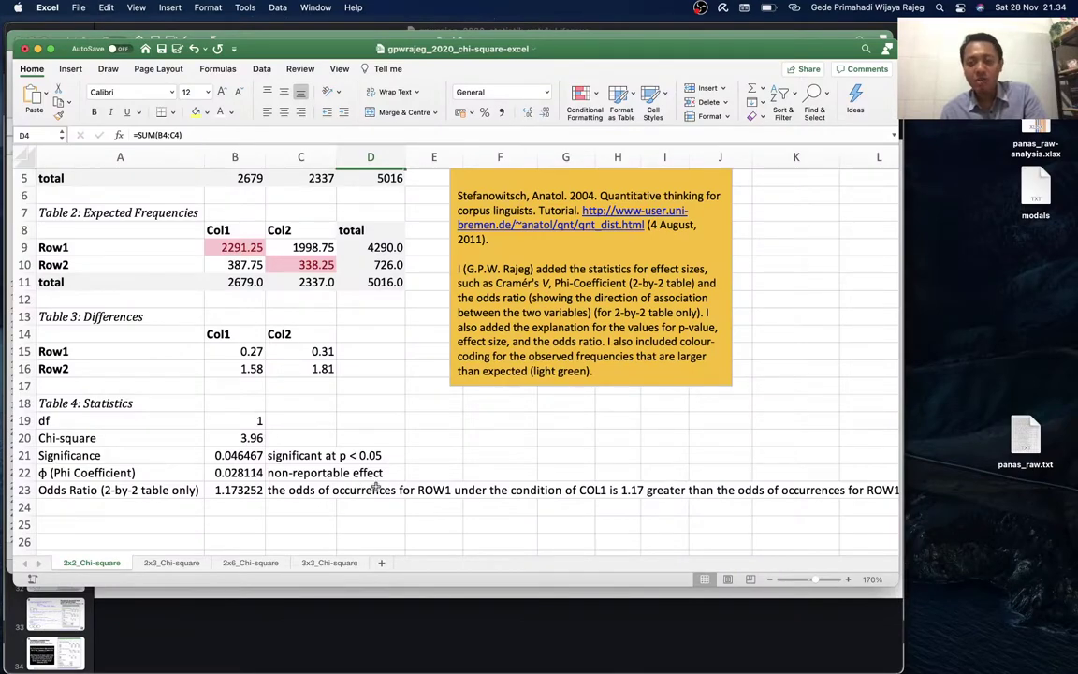
scroll(375, 487, "right", 5)
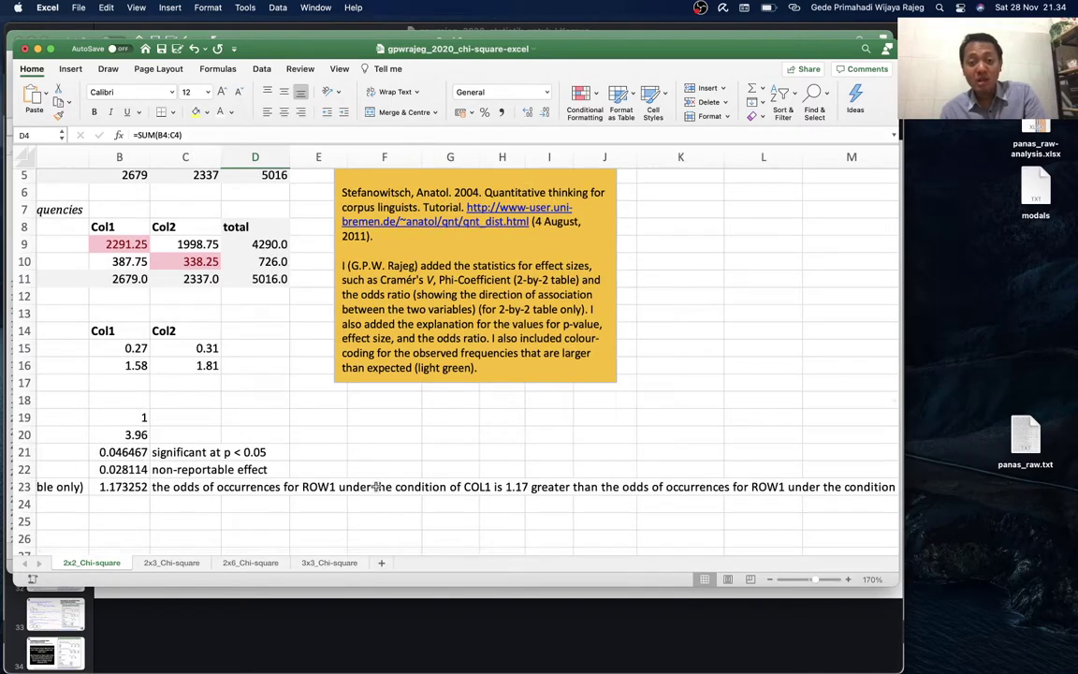
scroll(375, 487, "left", 1)
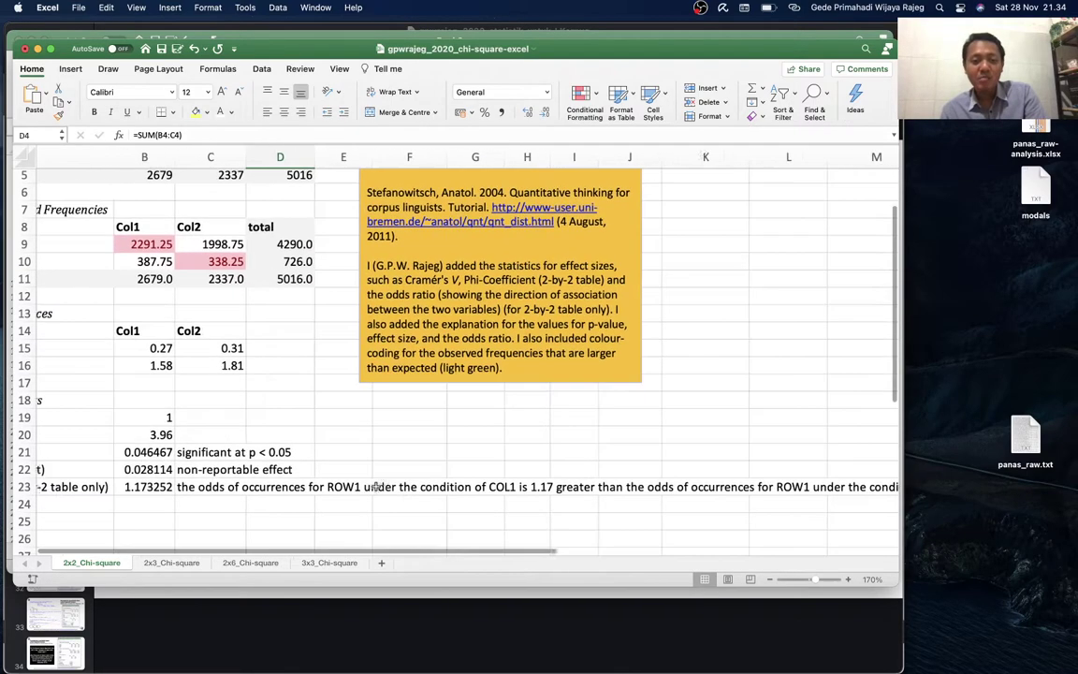
scroll(375, 487, "right", 4)
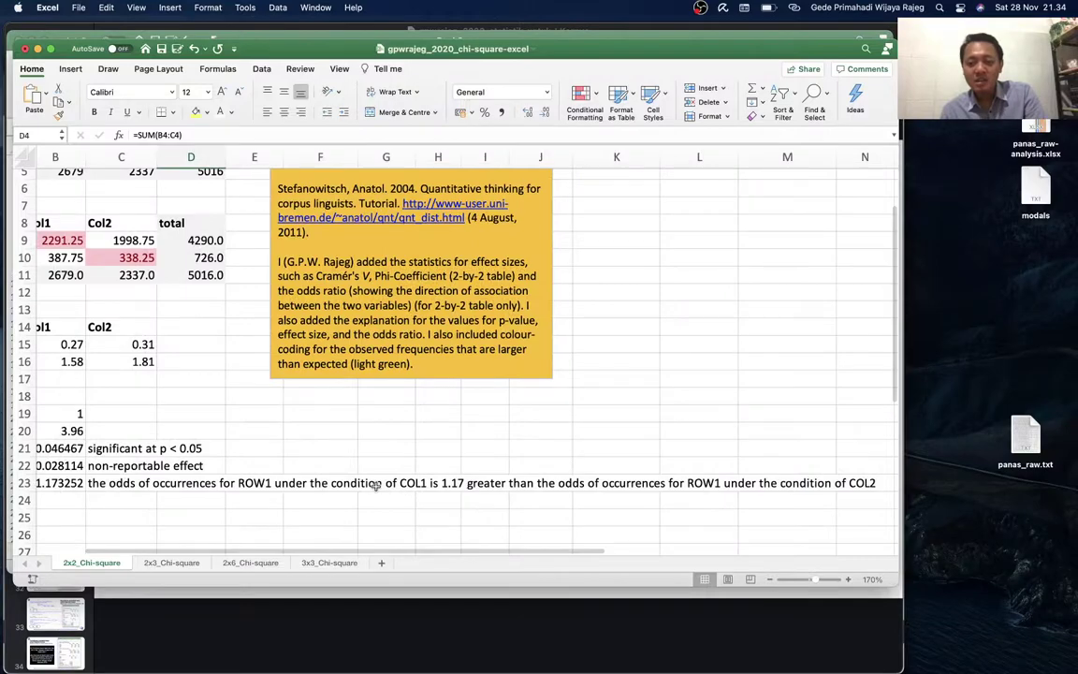
scroll(375, 486, "up", 4)
scroll(375, 486, "left", 3)
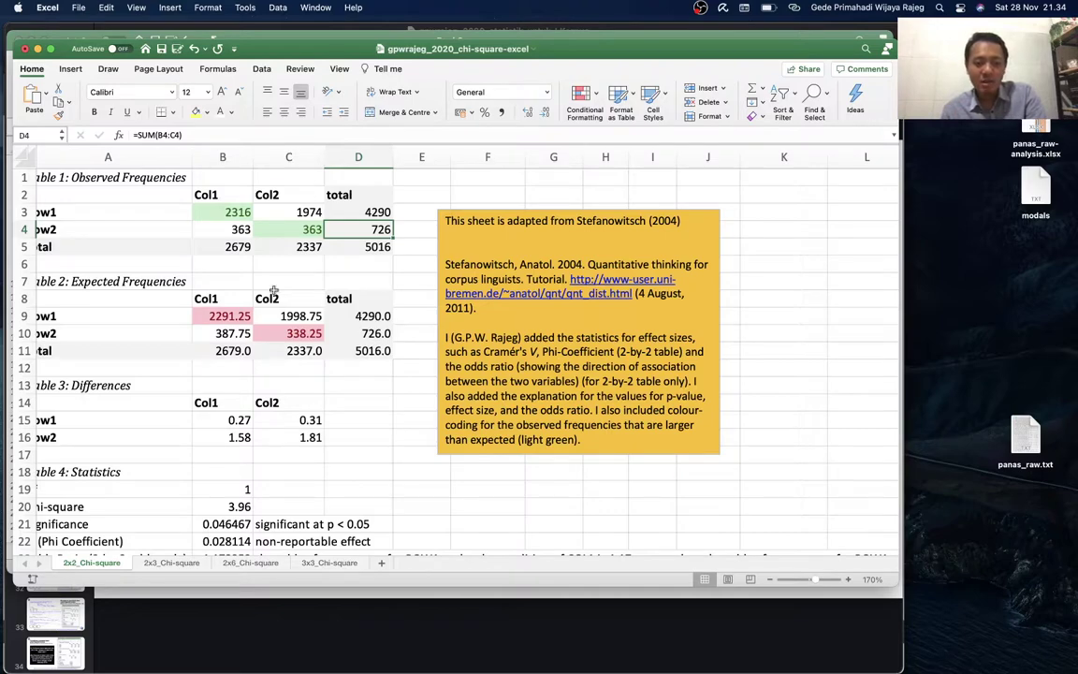
scroll(272, 374, "down", 5)
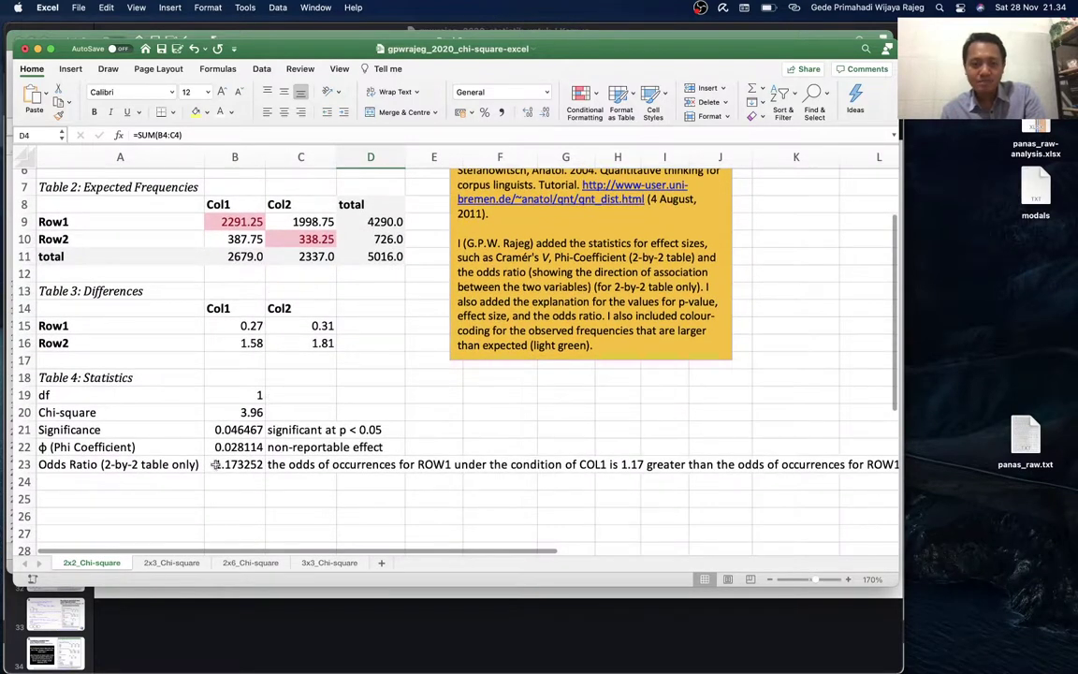
scroll(242, 467, "up", 4)
scroll(242, 467, "up", 1)
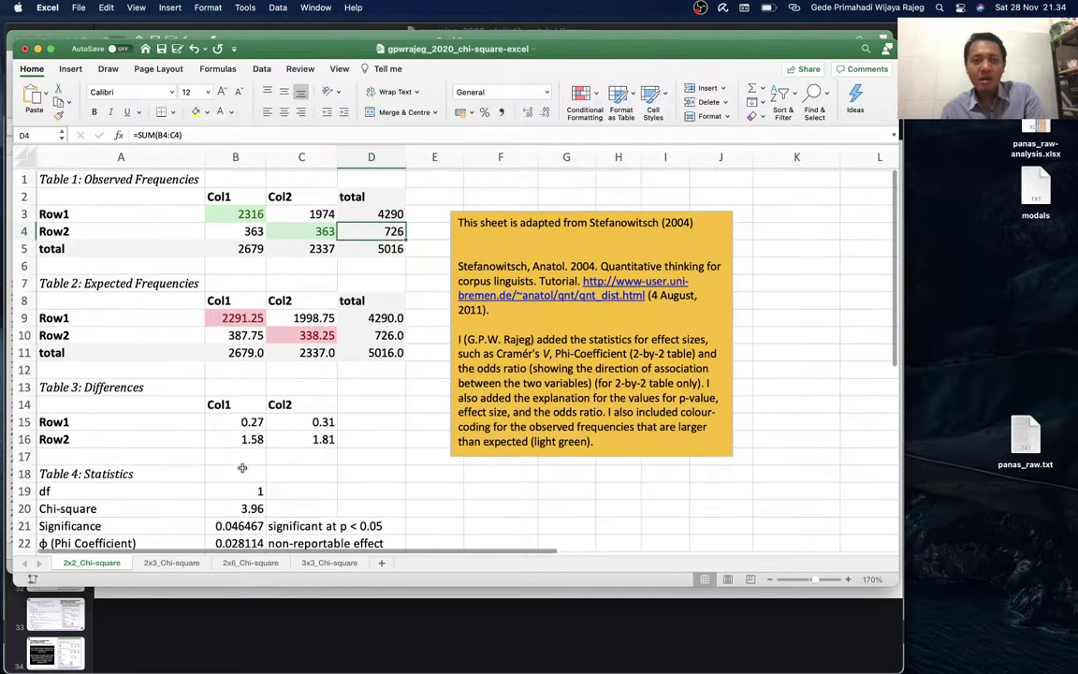
left_click(161, 50)
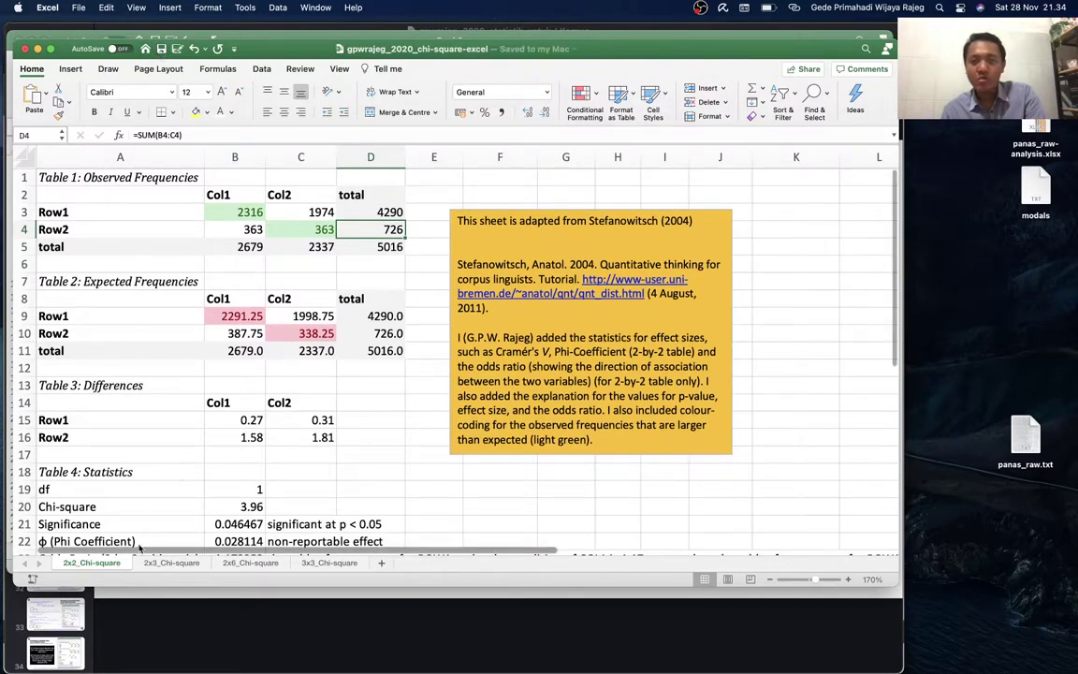
In figshare, toggle the files between list and thumbnails, then download the 257.95 kB PDF.
key("super+Tab")
key("super+Tab")
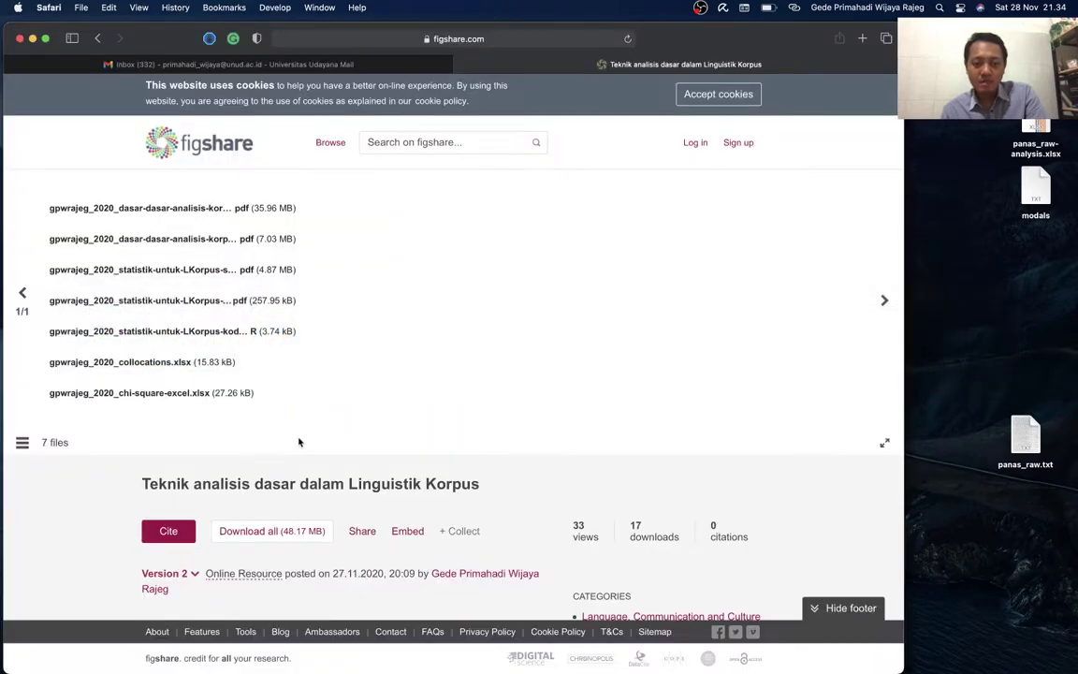
mouse_move(197, 366)
mouse_move(211, 337)
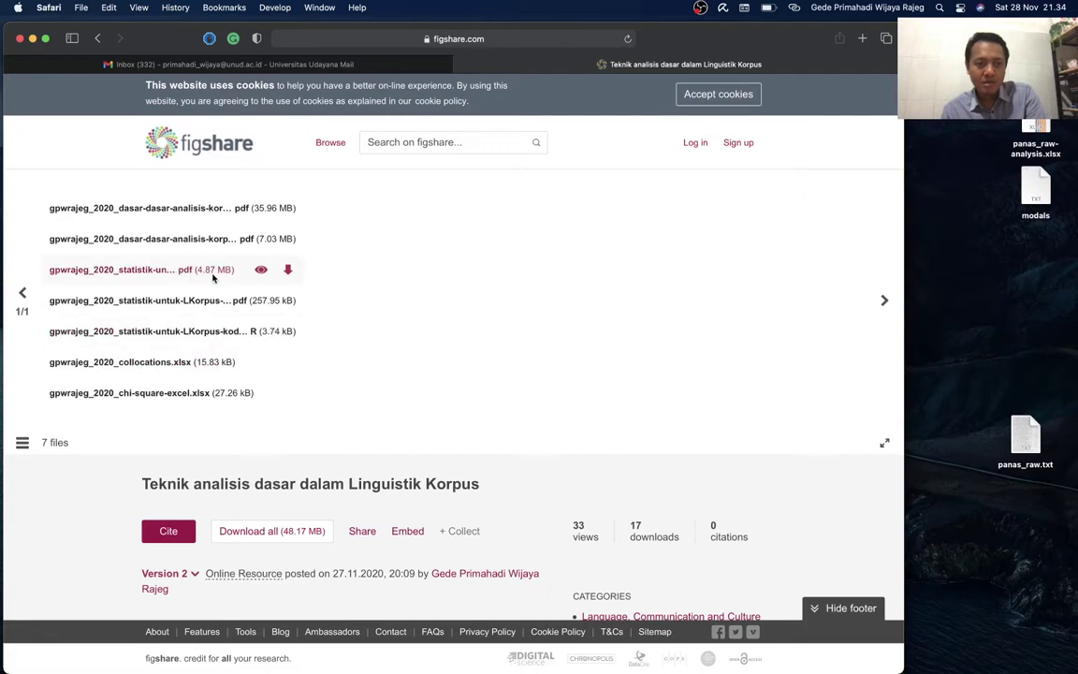
mouse_move(214, 300)
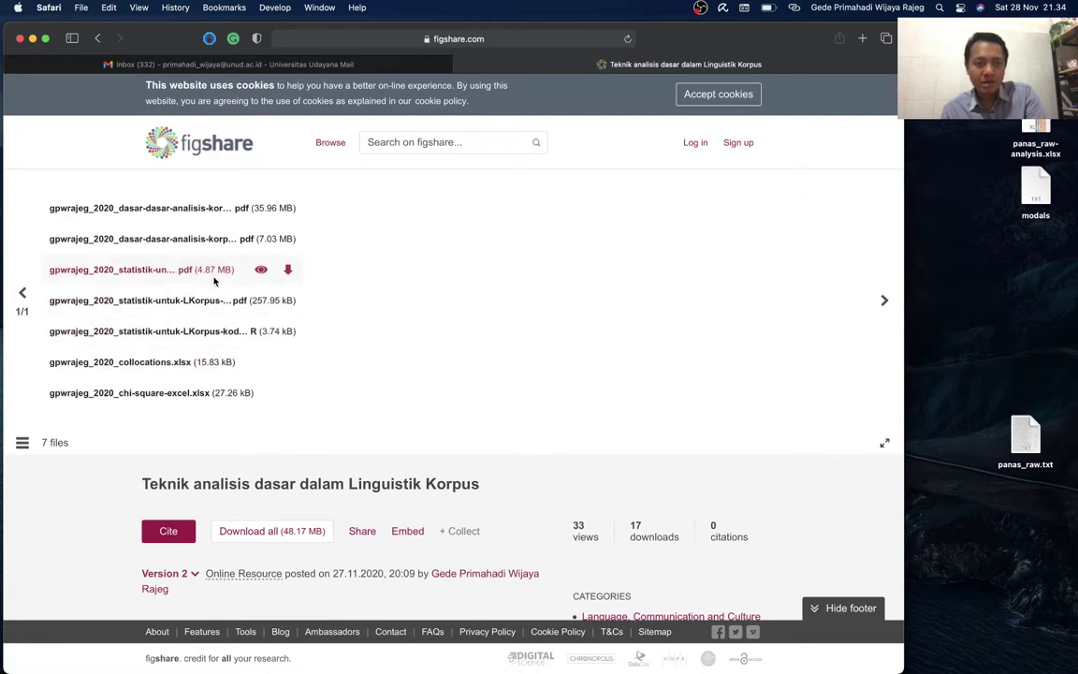
left_click(23, 447)
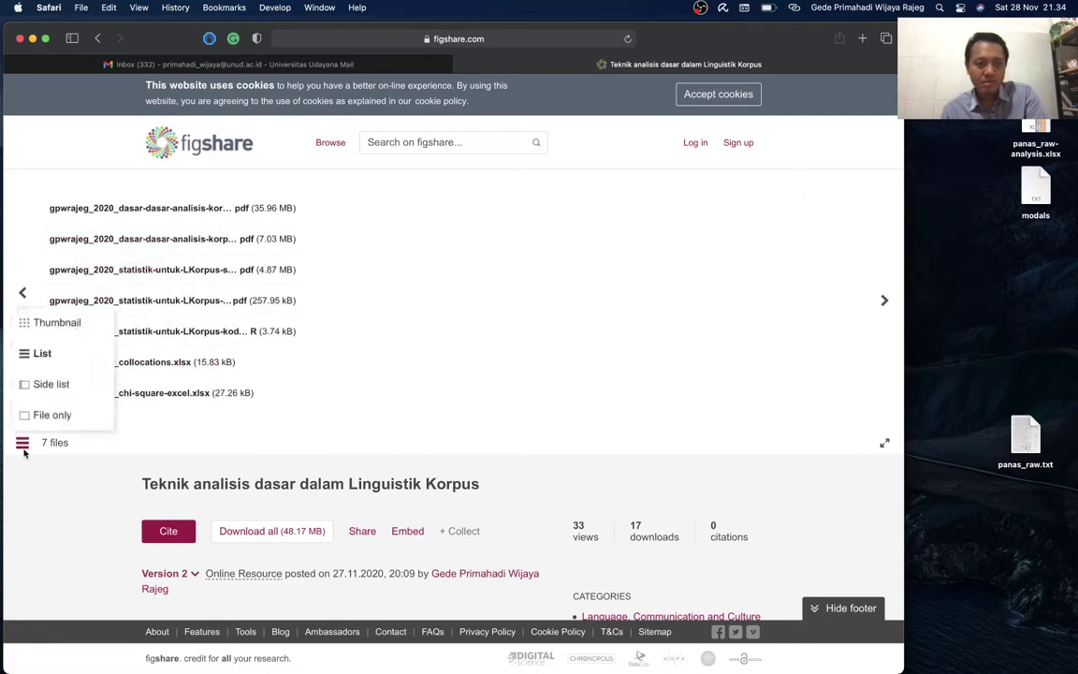
left_click(54, 323)
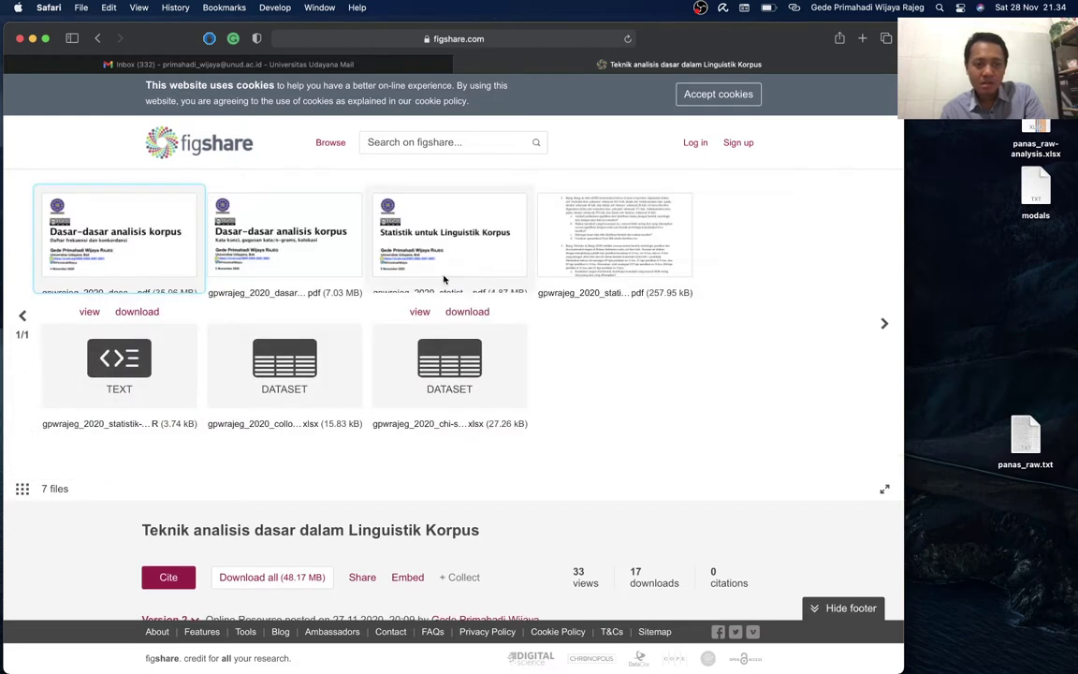
mouse_move(599, 285)
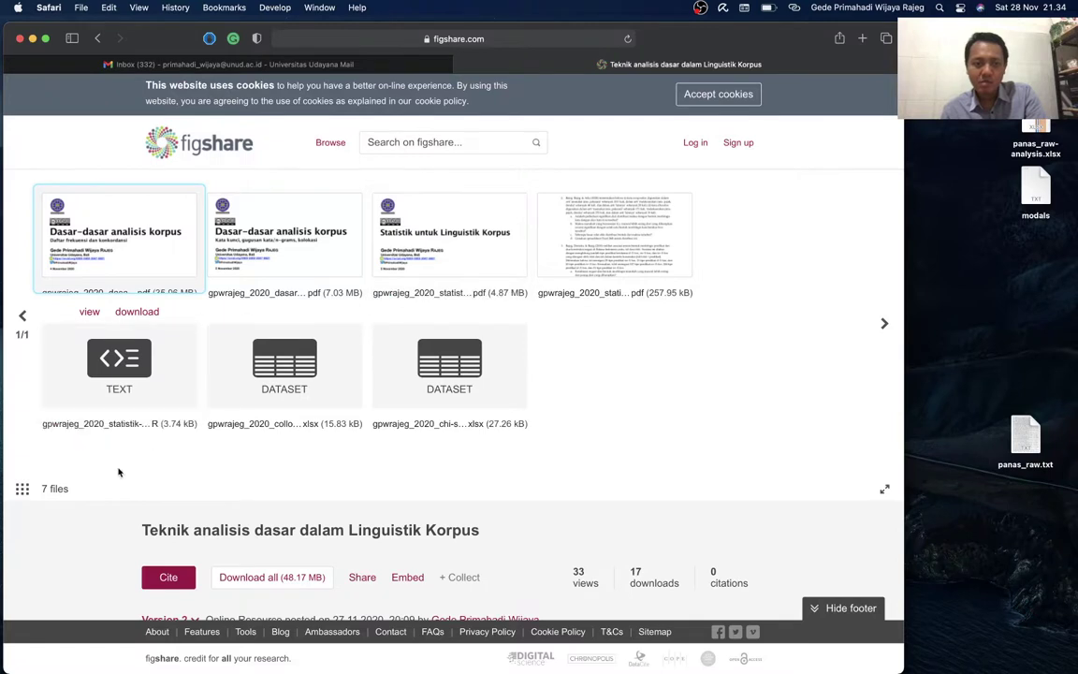
left_click(22, 489)
left_click(35, 399)
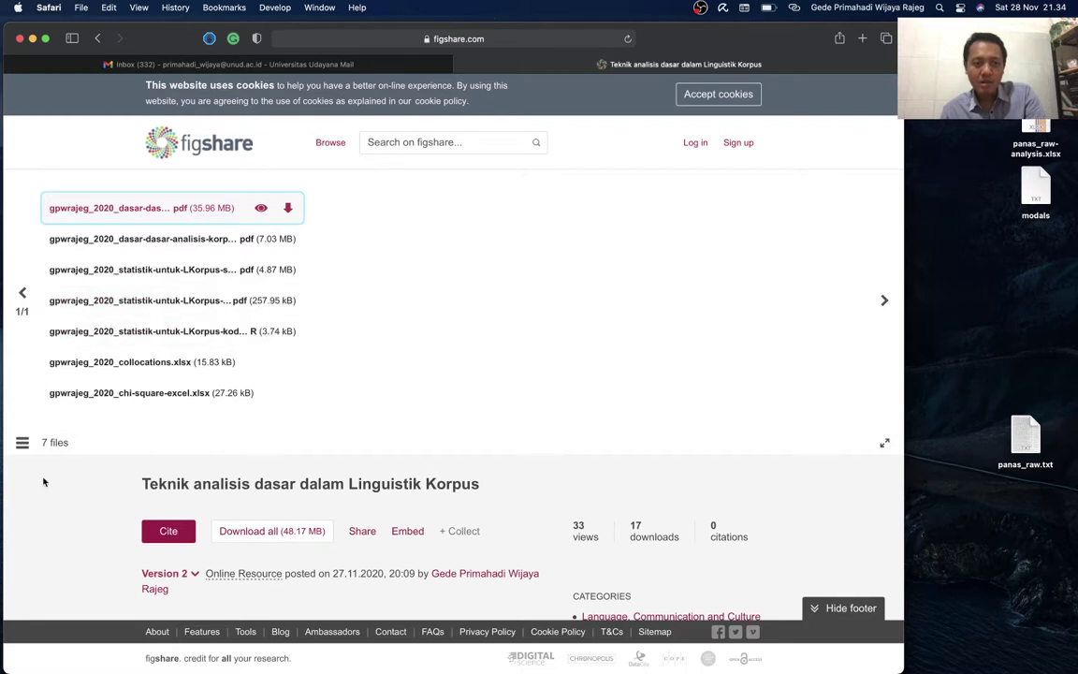
left_click(22, 441)
left_click(56, 324)
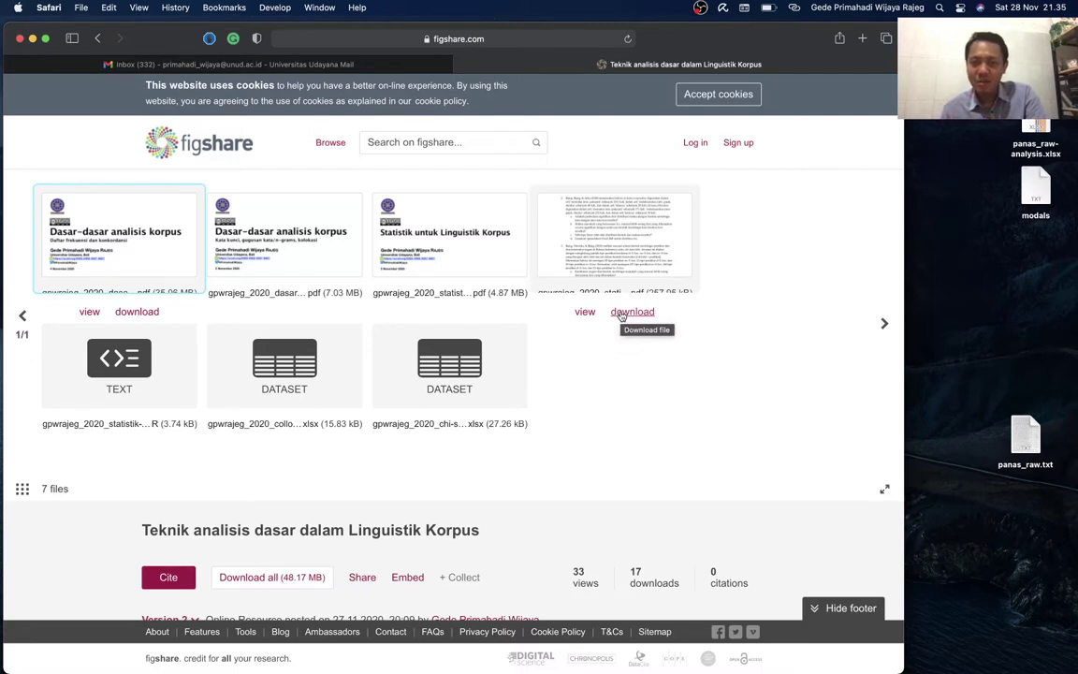
left_click(620, 313)
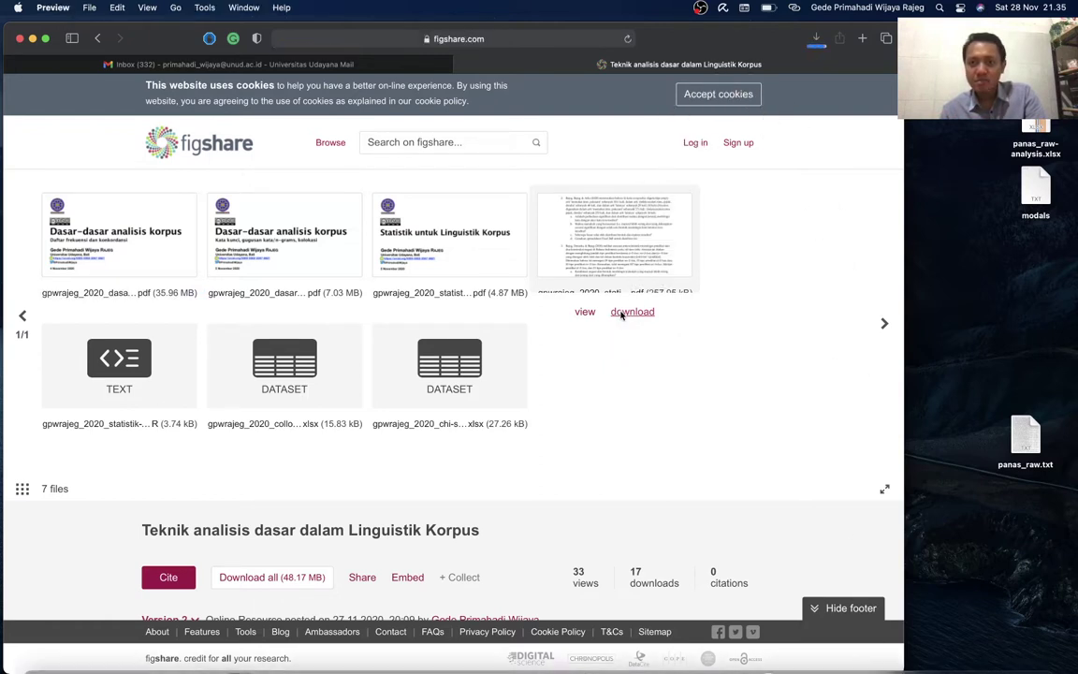
Scroll around page 1 of the exercise PDF to read the chi-square questions on give, kena and negation.
scroll(620, 316, "down", 3)
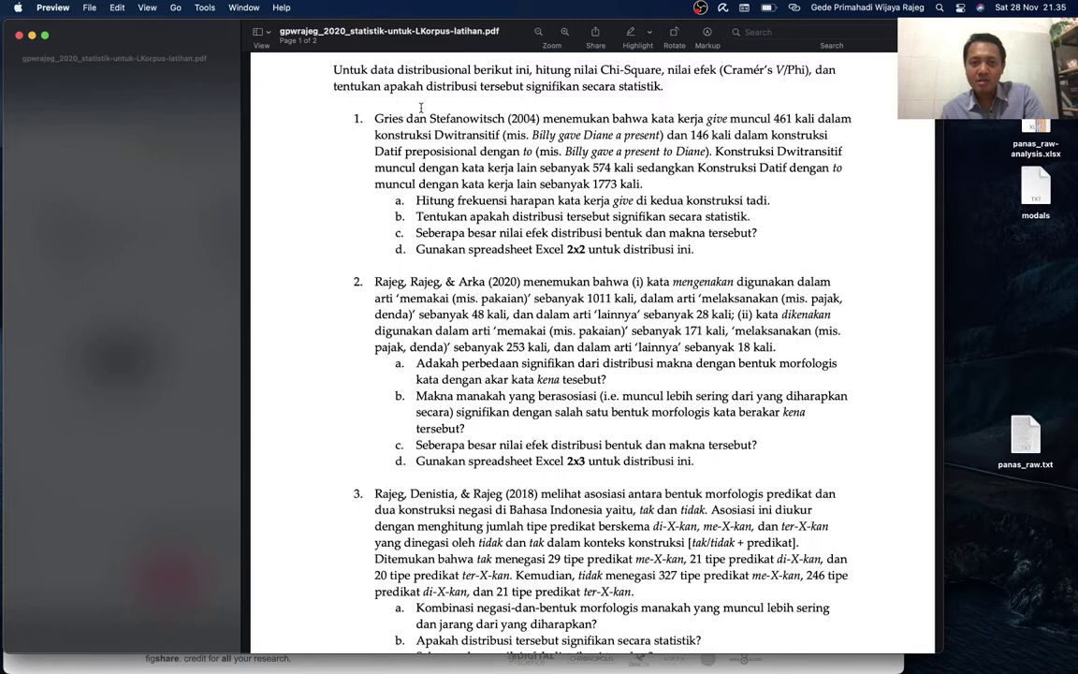
scroll(420, 108, "up", 2)
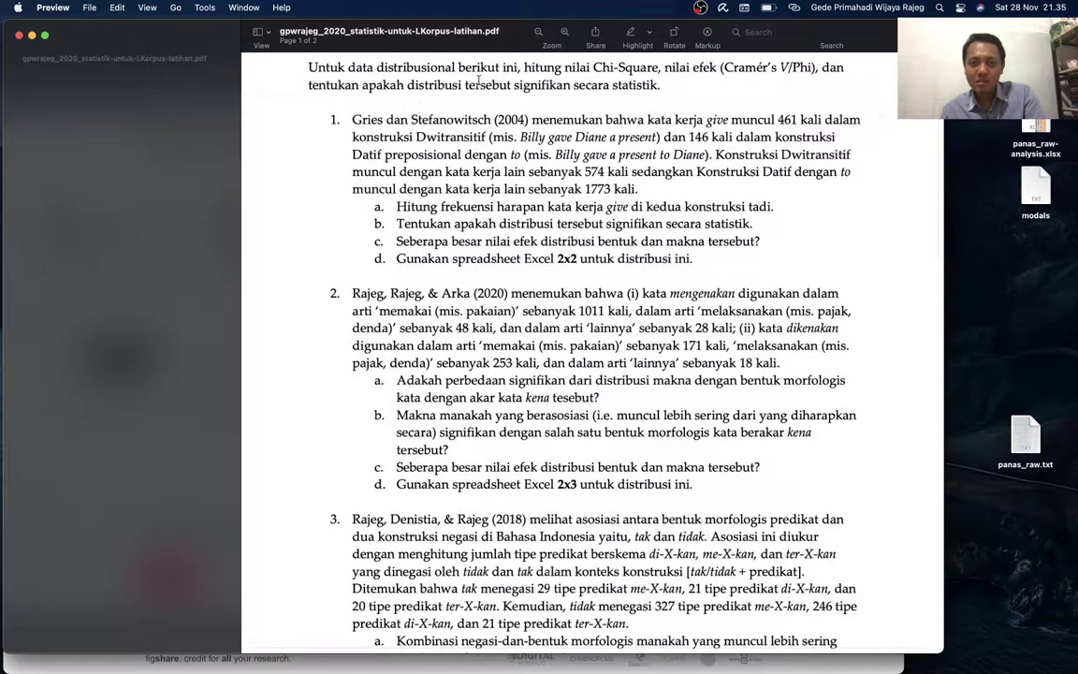
scroll(518, 76, "up", 3)
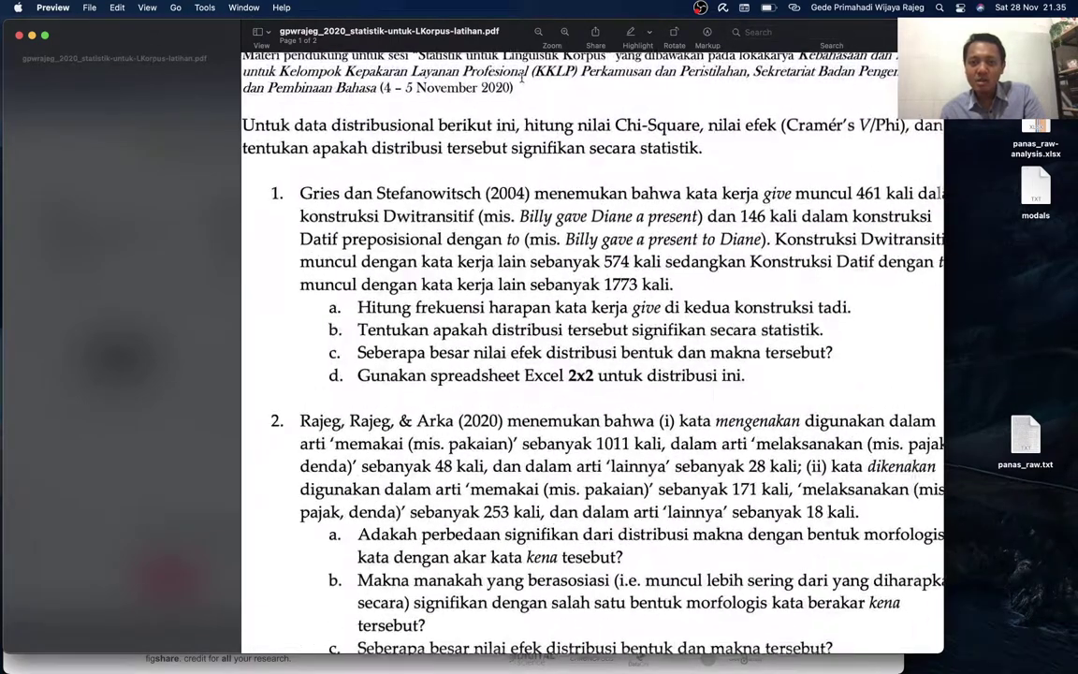
scroll(693, 126, "right", 2)
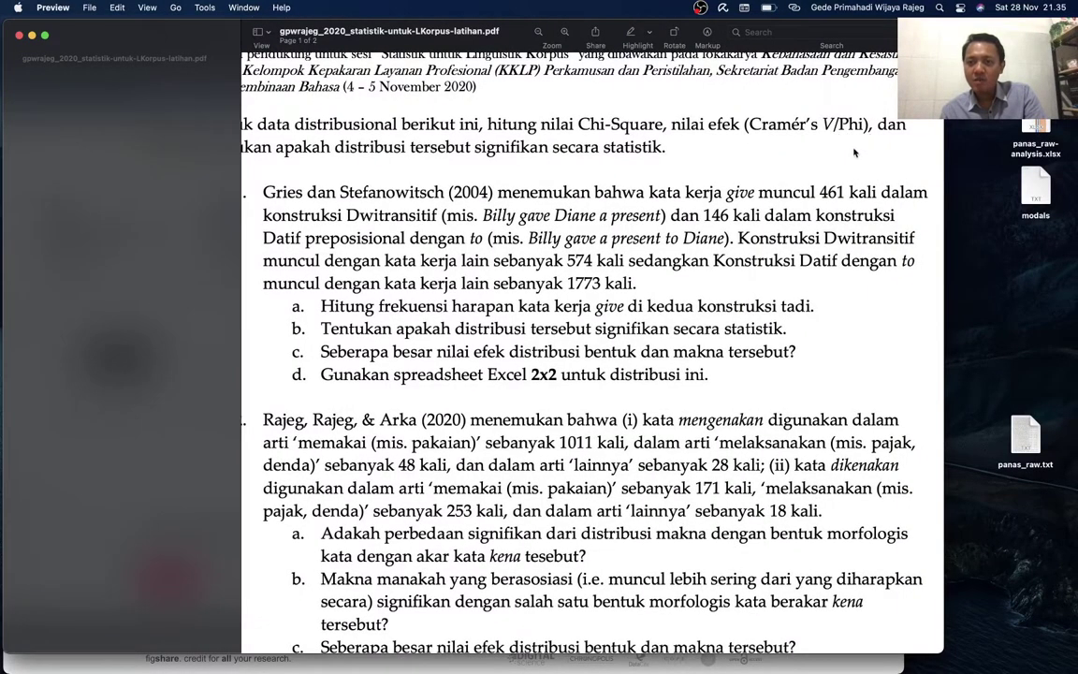
scroll(842, 163, "left", 2)
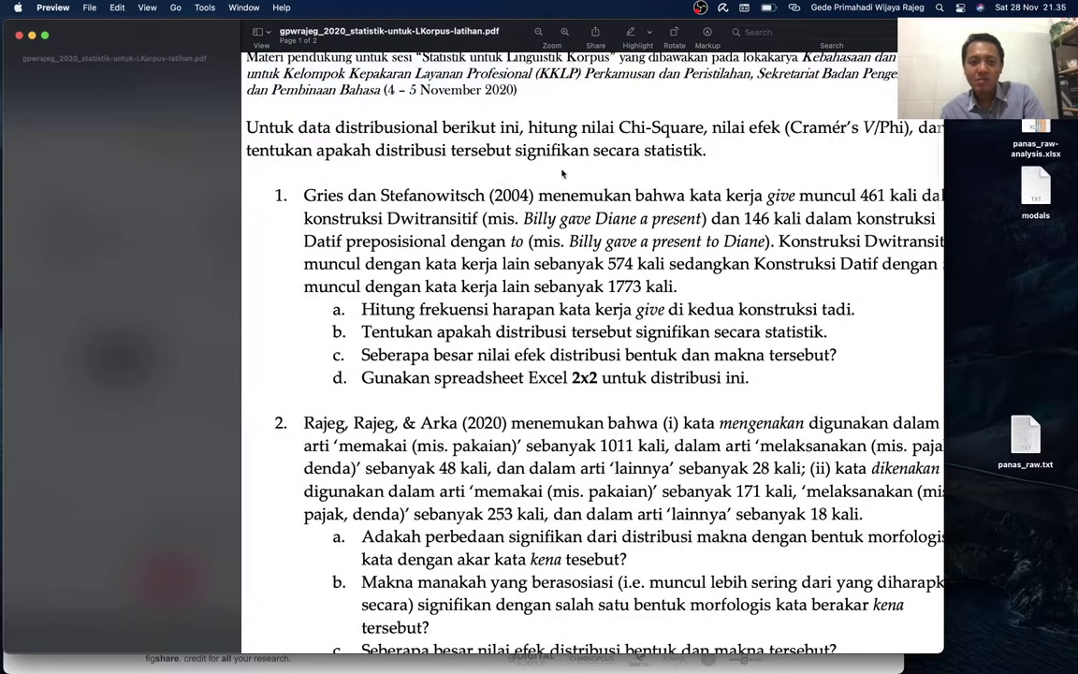
scroll(563, 174, "down", 2)
scroll(587, 183, "down", 3)
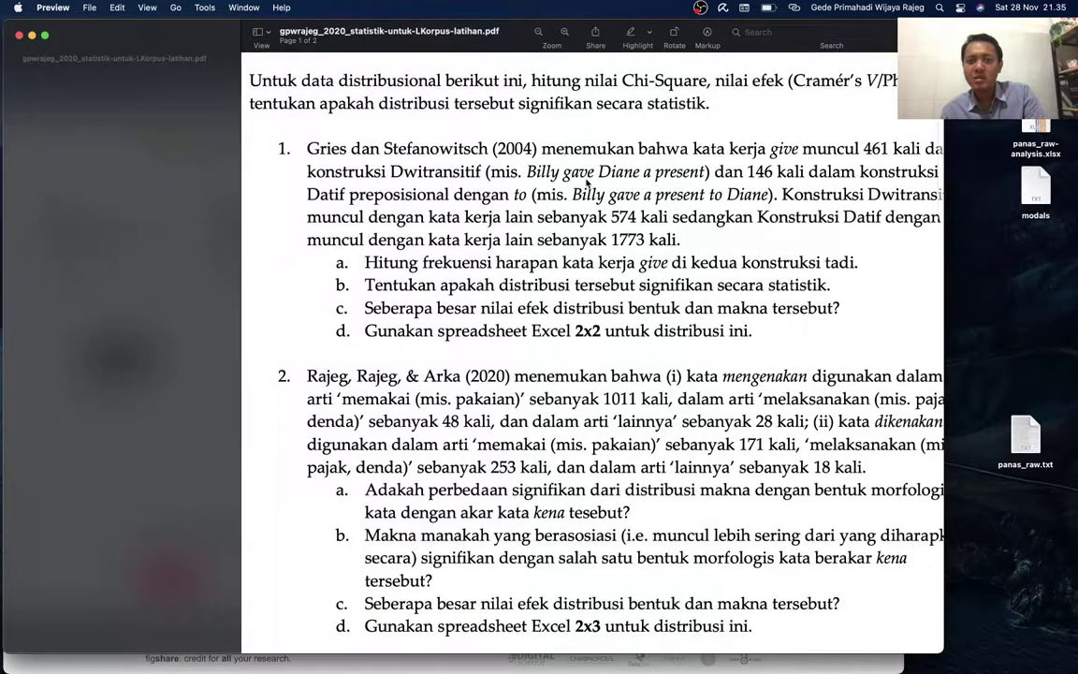
scroll(587, 184, "right", 2)
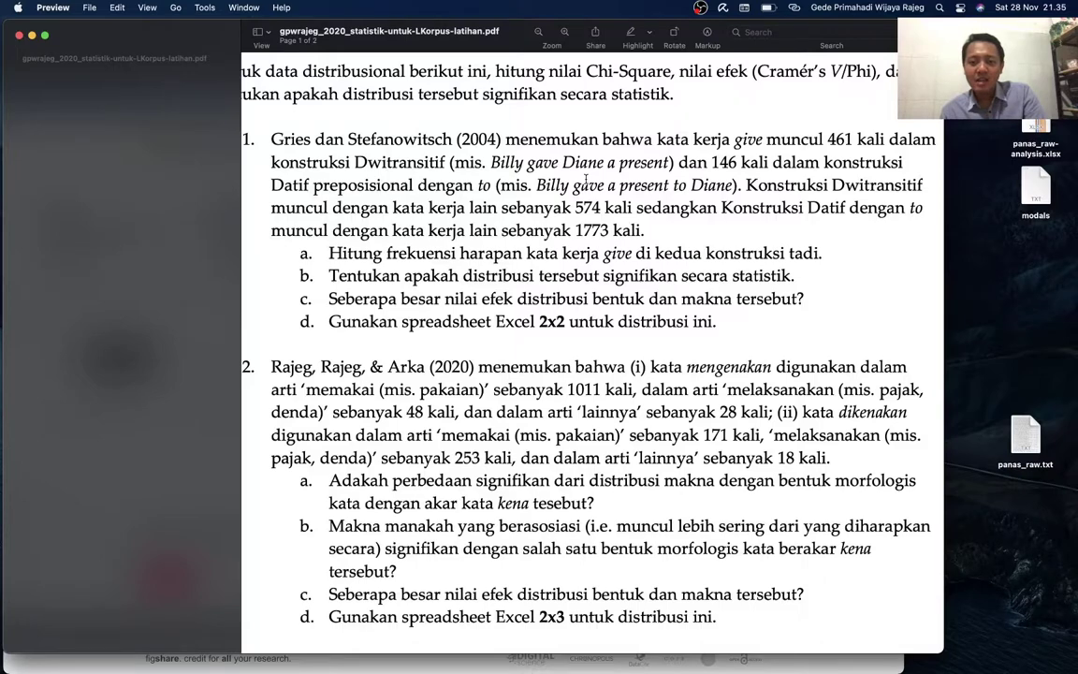
scroll(587, 178, "down", 1)
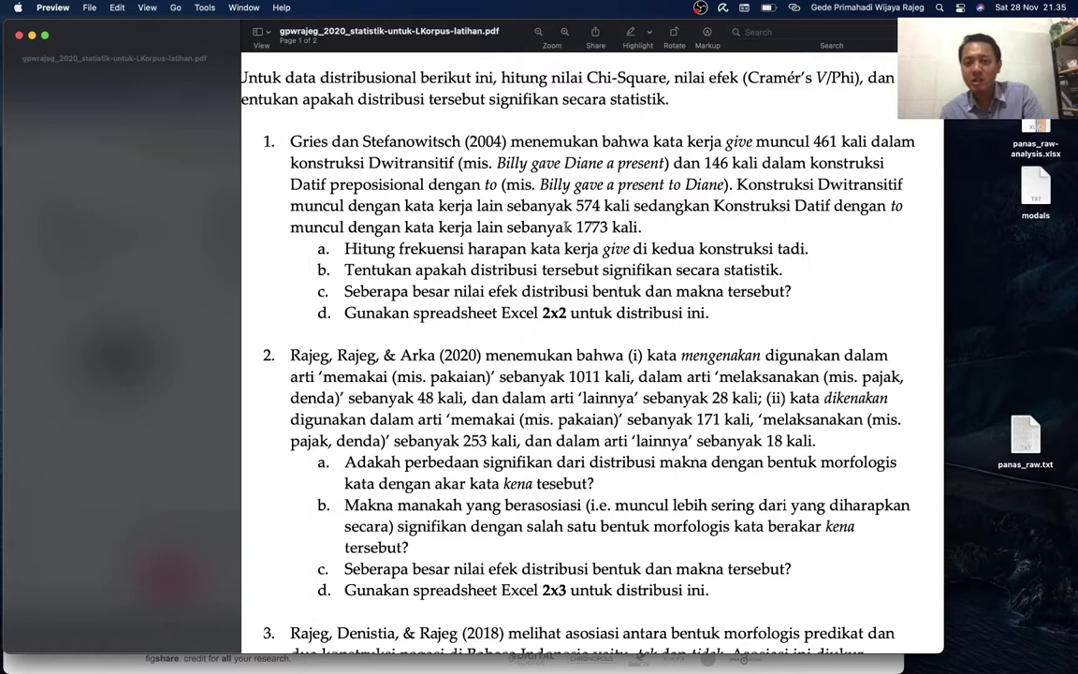
Glance at the workbook, then scroll the PDF down to exercise 4 on will/'ll/shall versus going to.
key("super+Tab")
key("super+Tab")
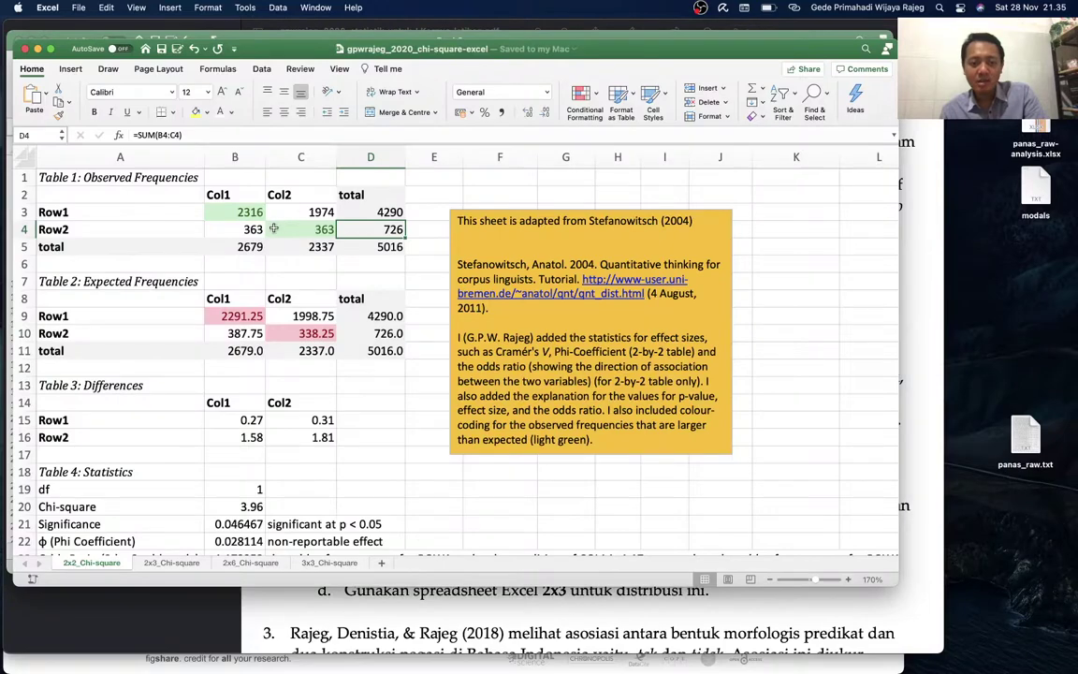
scroll(191, 486, "down", 2)
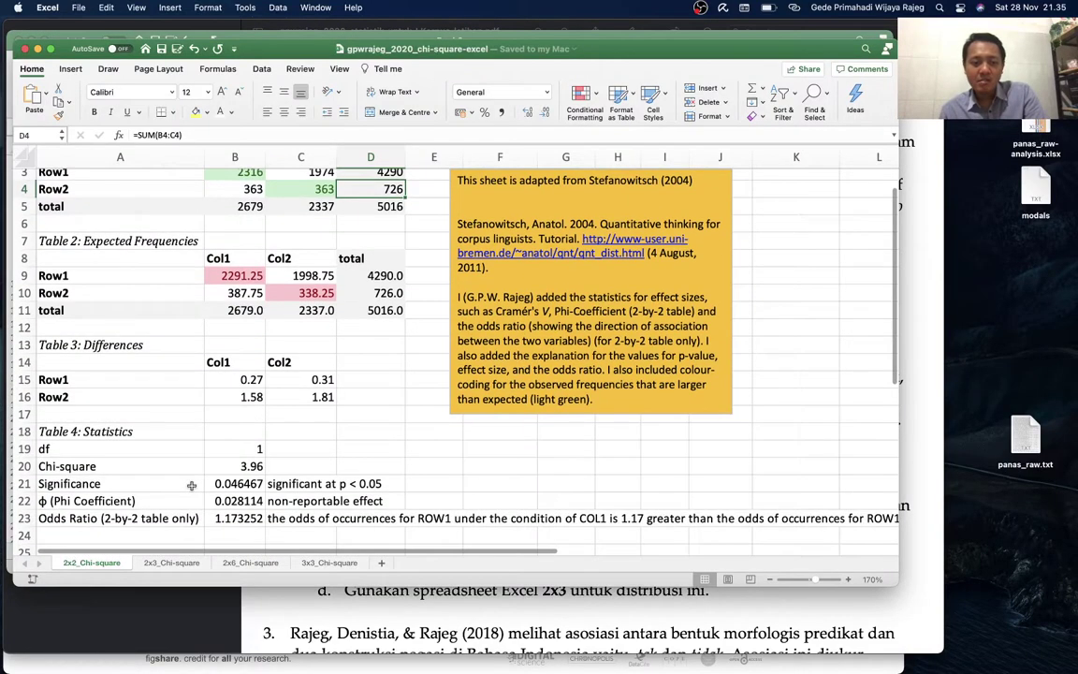
key("super+Tab")
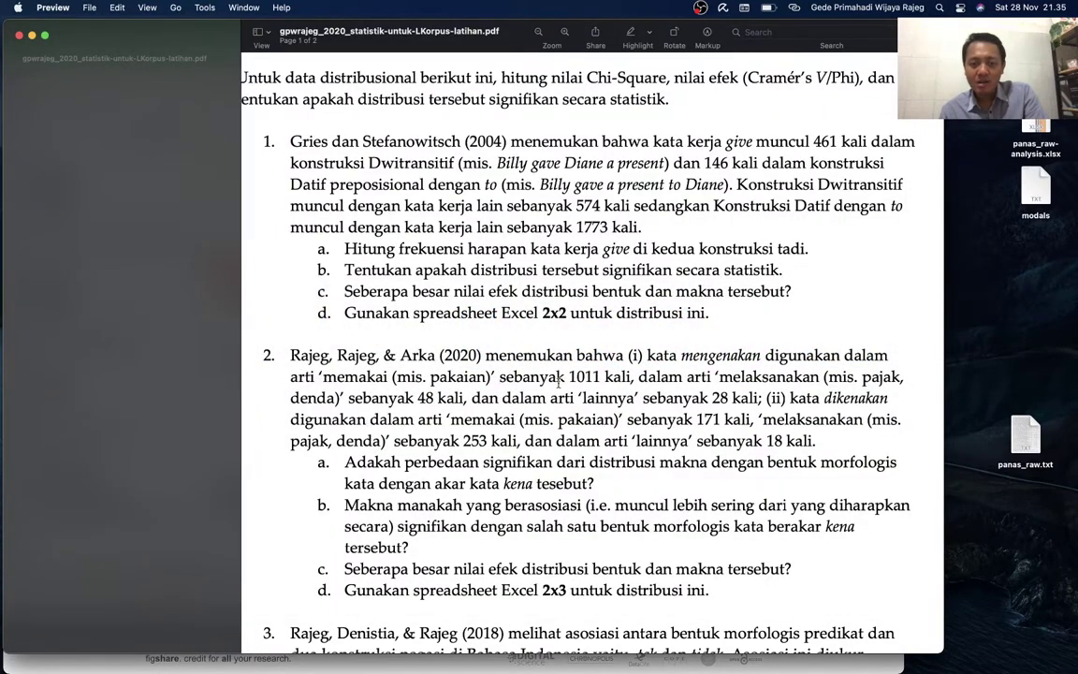
scroll(559, 380, "down", 2)
scroll(559, 387, "up", 1)
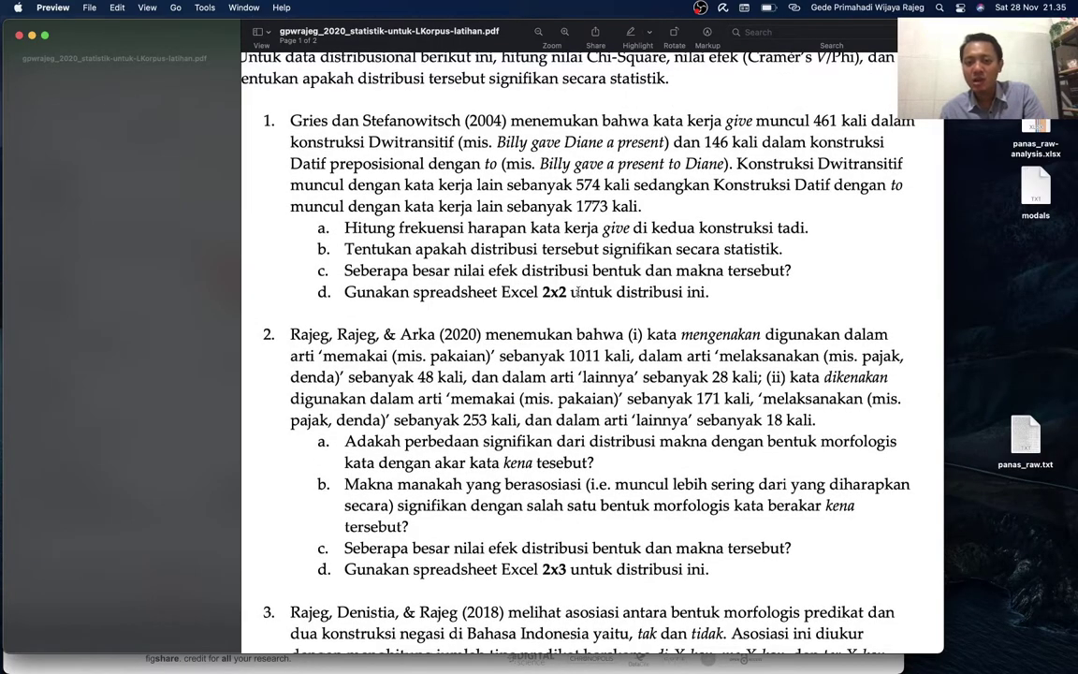
scroll(531, 411, "down", 4)
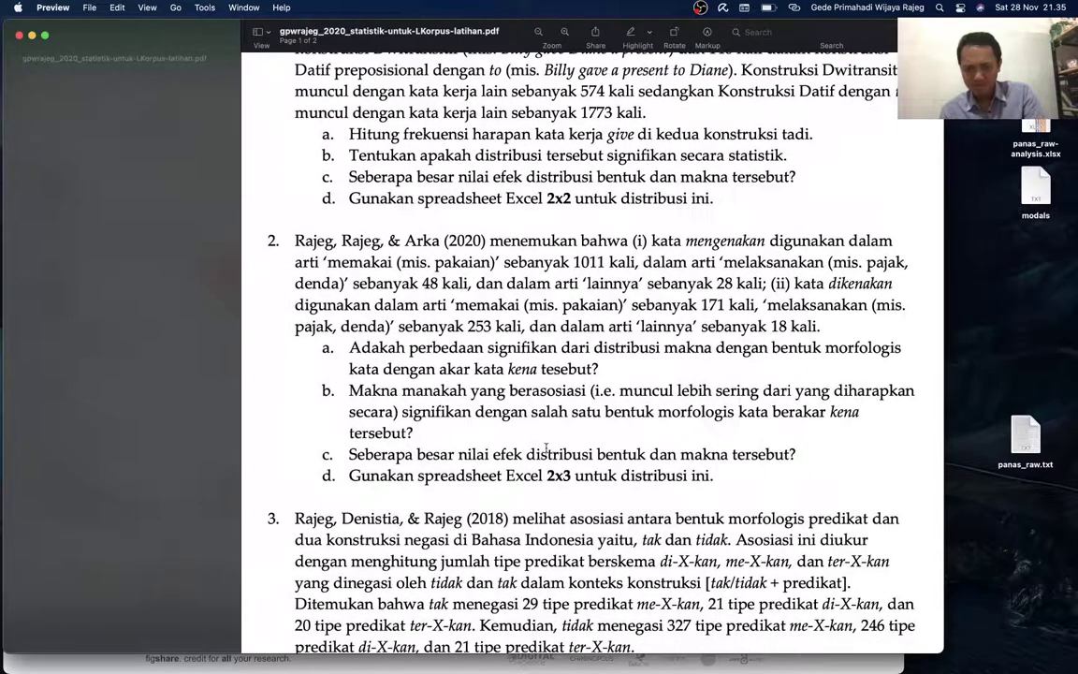
scroll(555, 469, "down", 4)
scroll(555, 477, "down", 3)
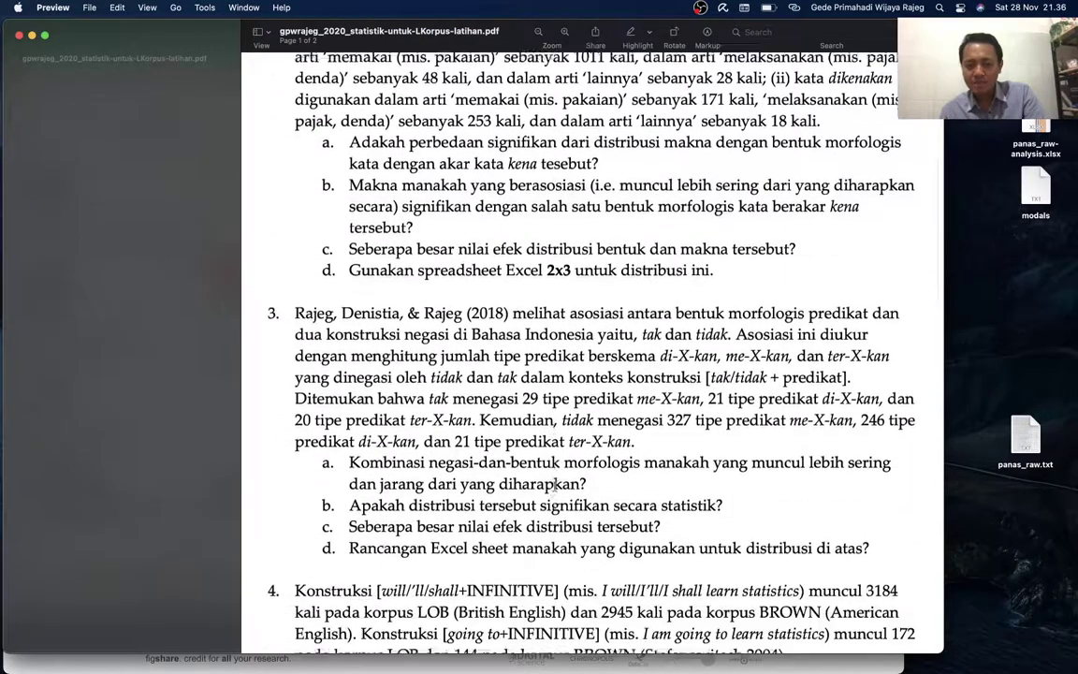
scroll(555, 487, "down", 2)
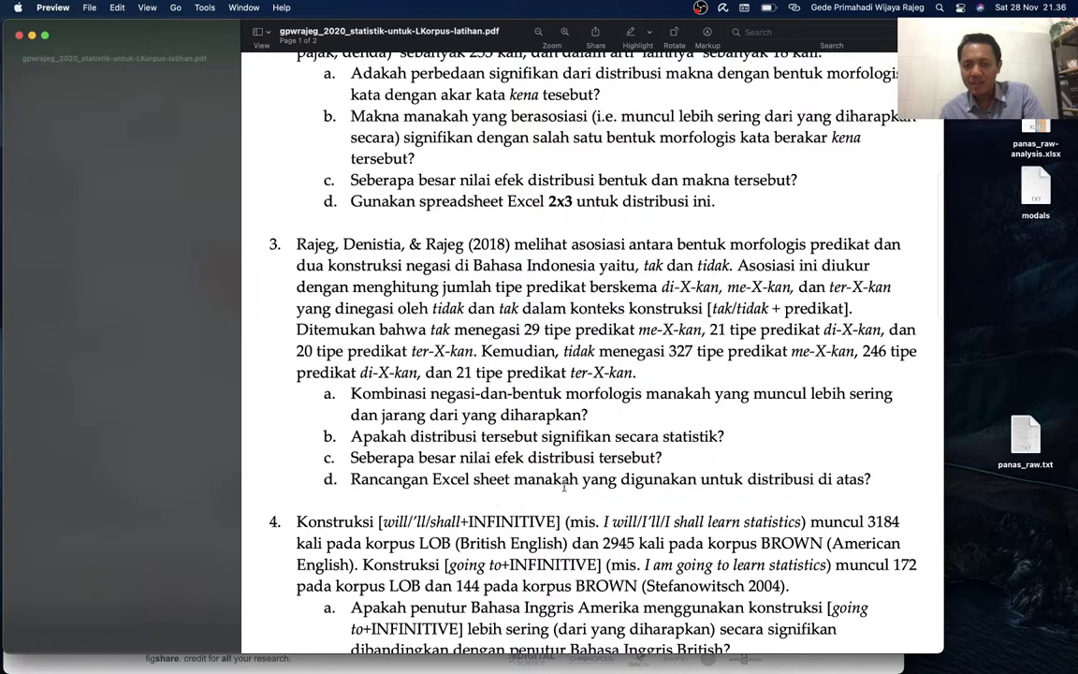
scroll(582, 487, "down", 1)
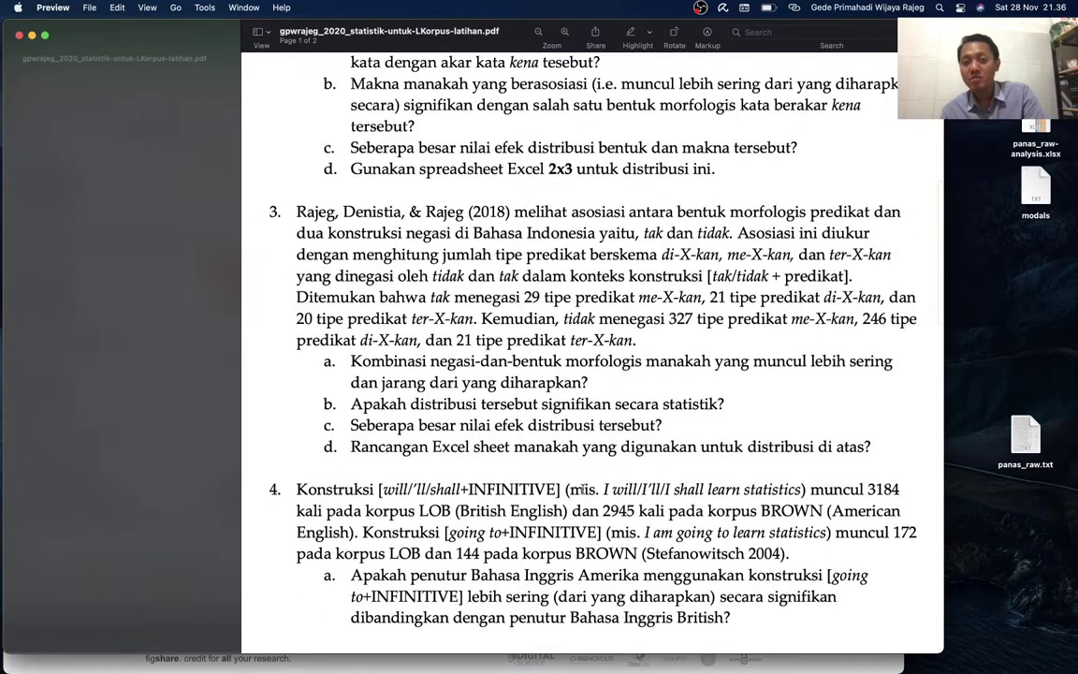
Bring the chi-square workbook forward and browse the 2x3, 3x3 and 2x6 chi-square sheets.
key("super+Tab")
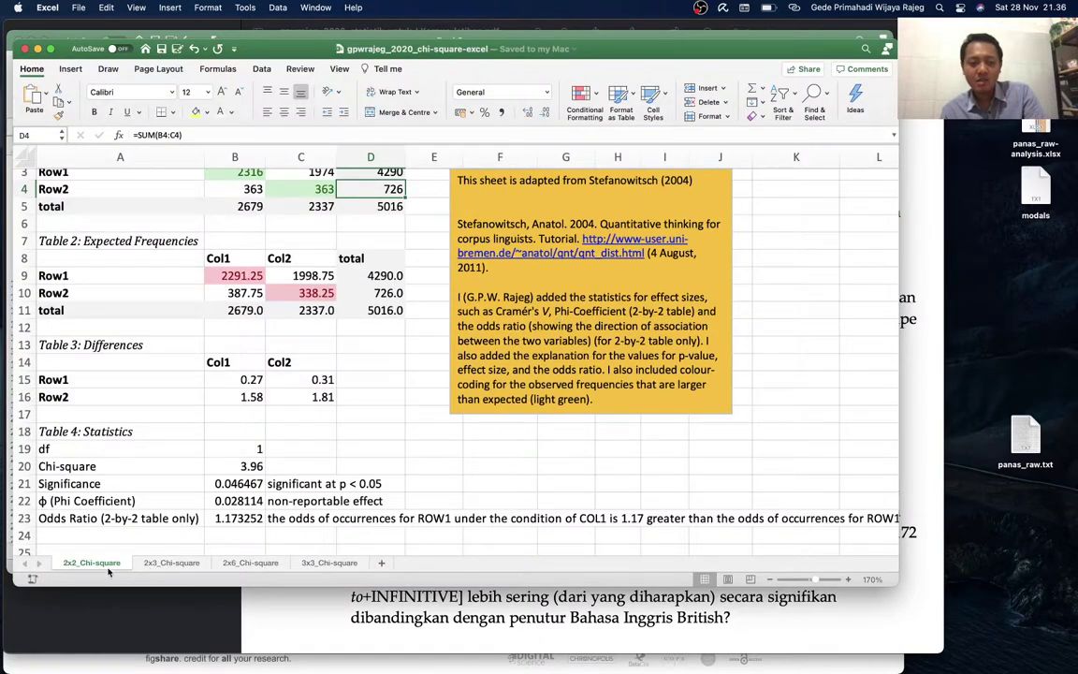
left_click(159, 564)
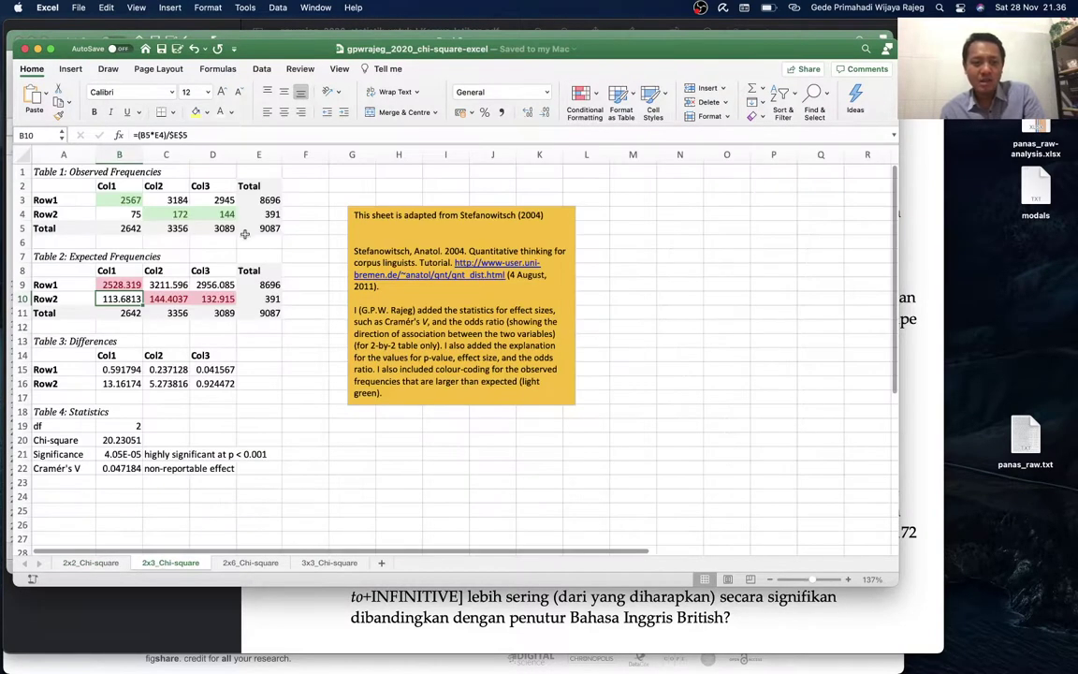
left_click(305, 564)
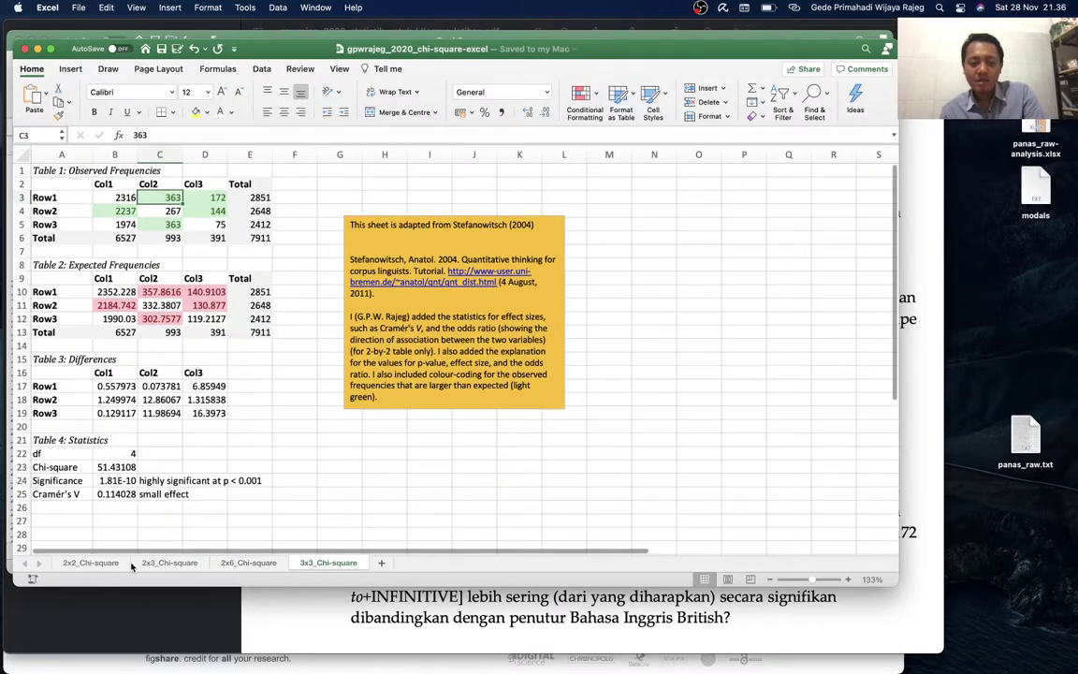
left_click(236, 564)
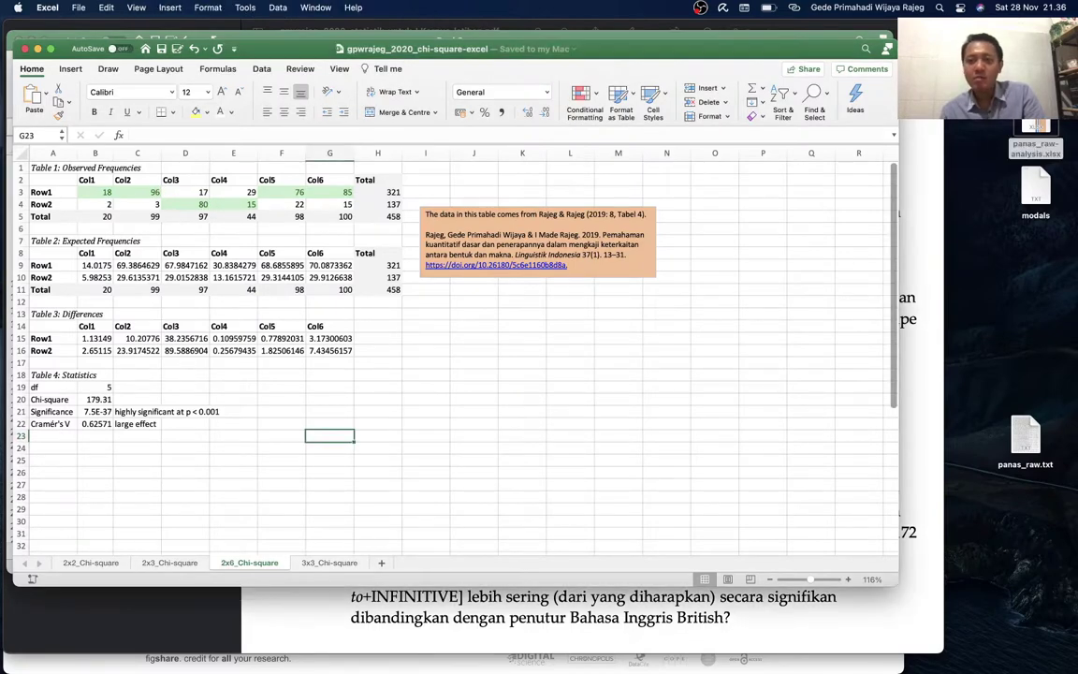
Bring up panas_raw-analysis, nudge its window and clear the pivot table selection.
key("super+grave")
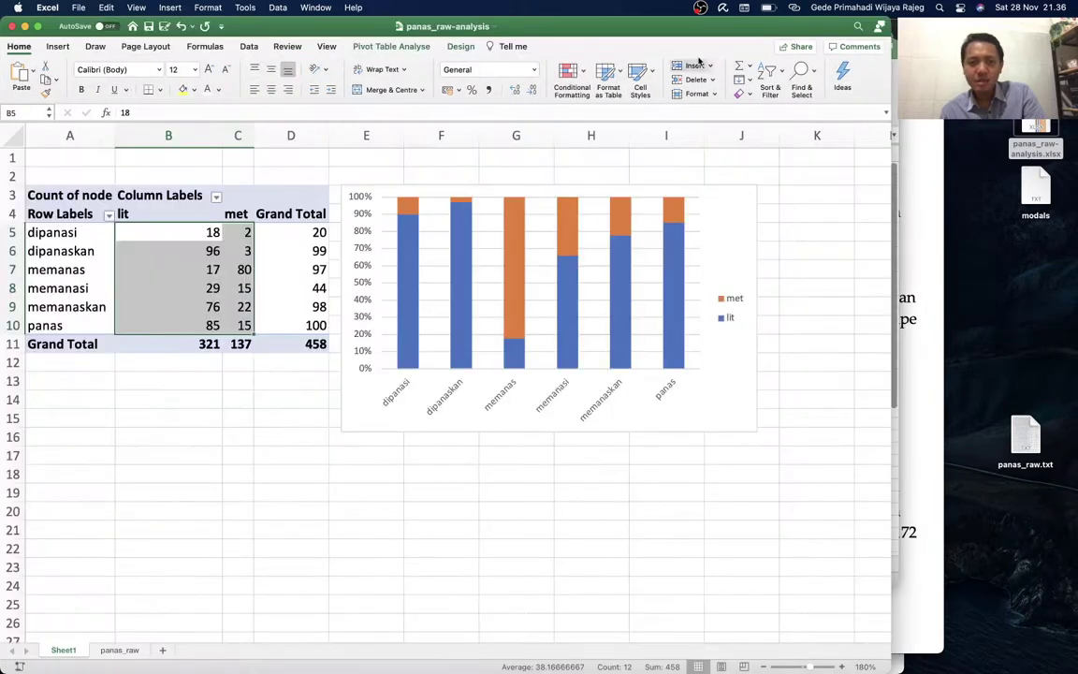
left_click_drag(683, 29, 684, 51)
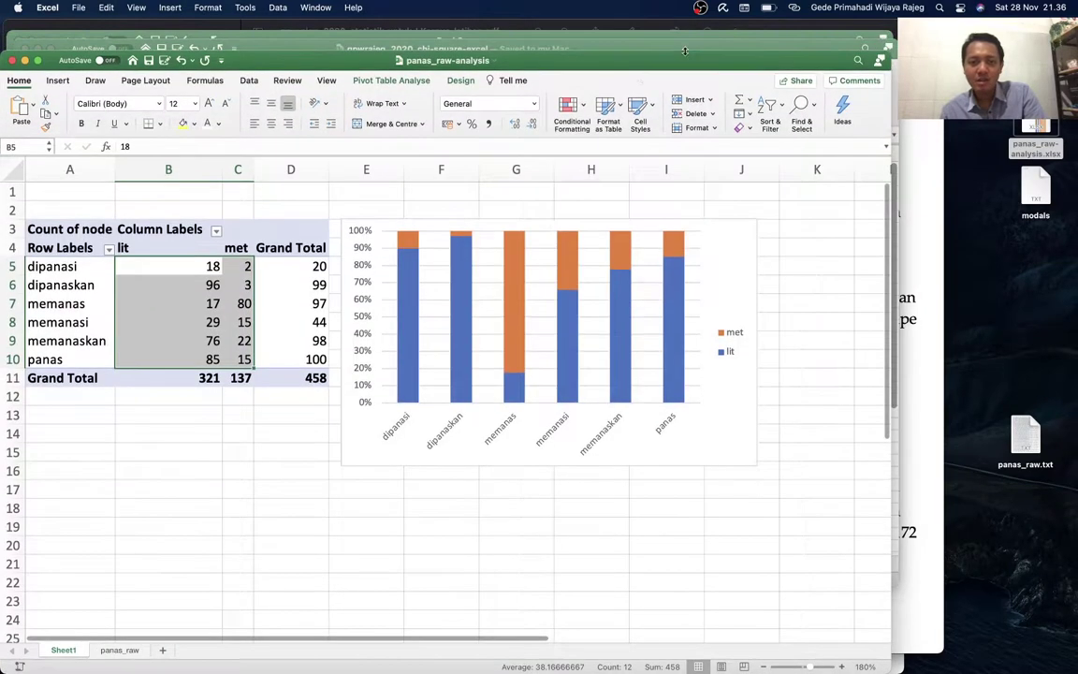
left_click(187, 267)
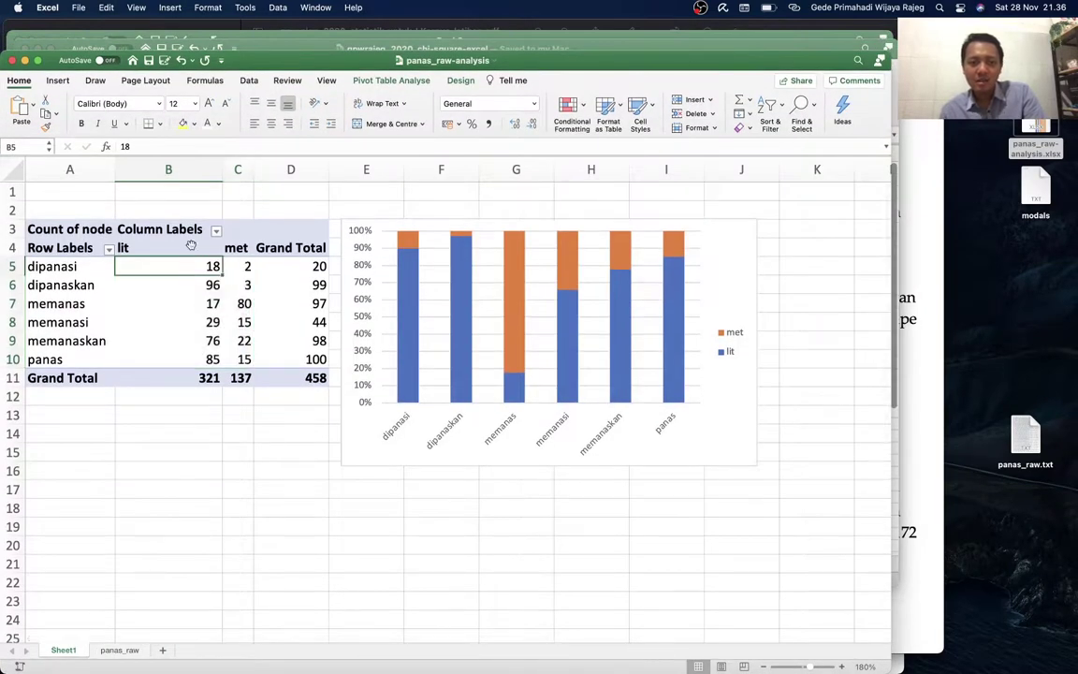
left_click_drag(300, 66, 325, 72)
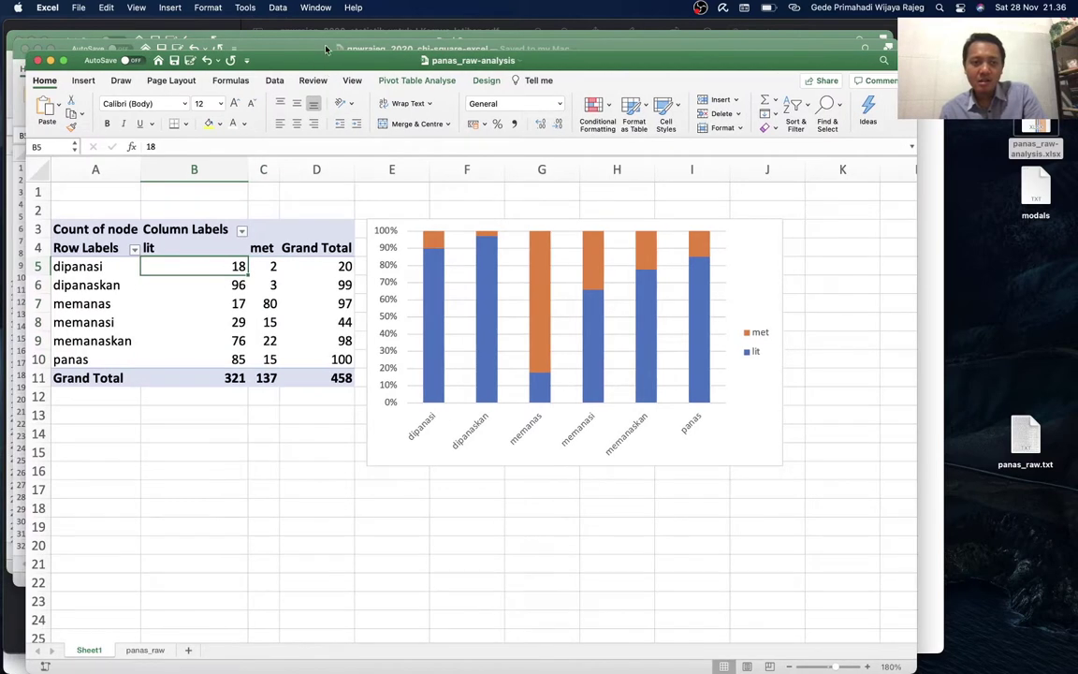
left_click(326, 49)
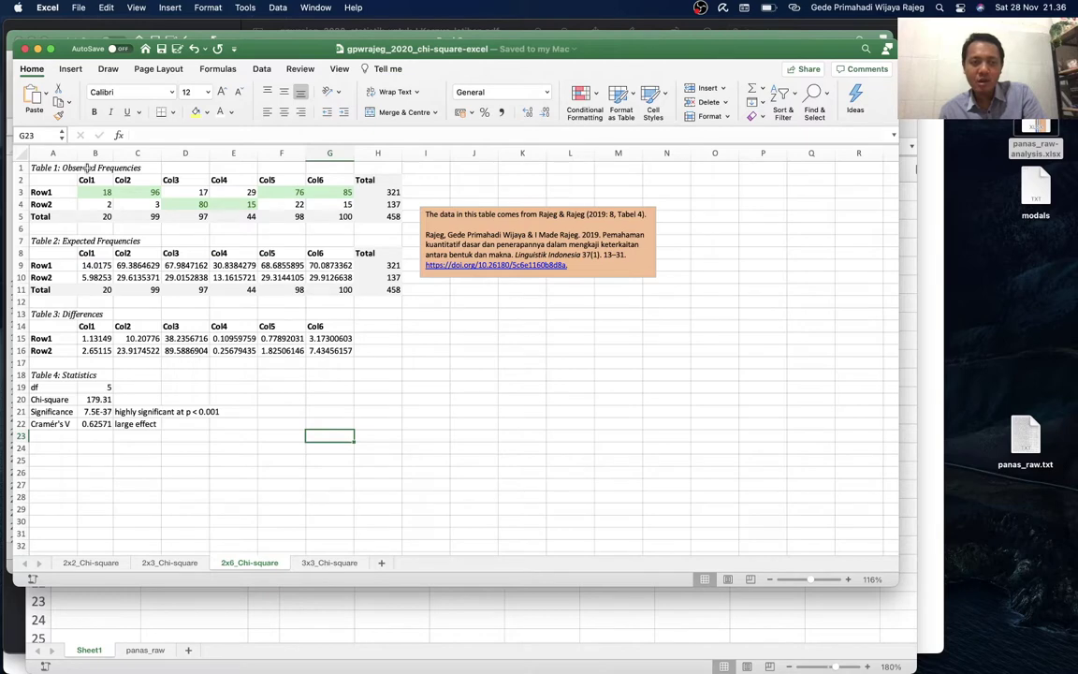
Cycle through the open workbooks until Book2's collexeme count table is in front.
key("super+Tab")
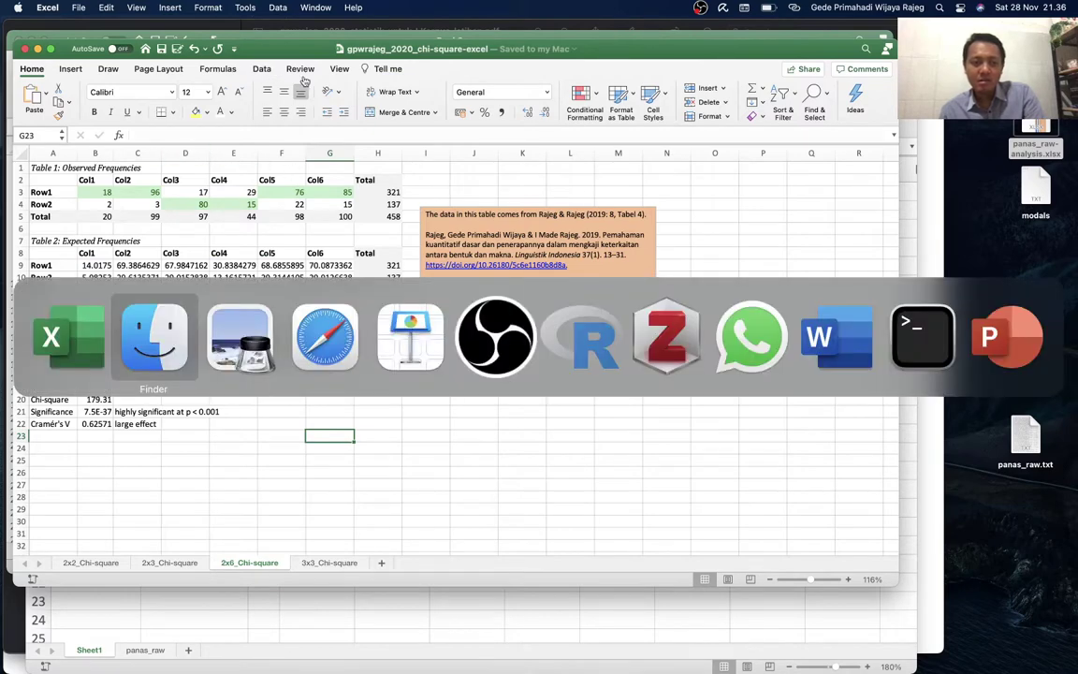
key("super+shift+Tab")
key("super+grave")
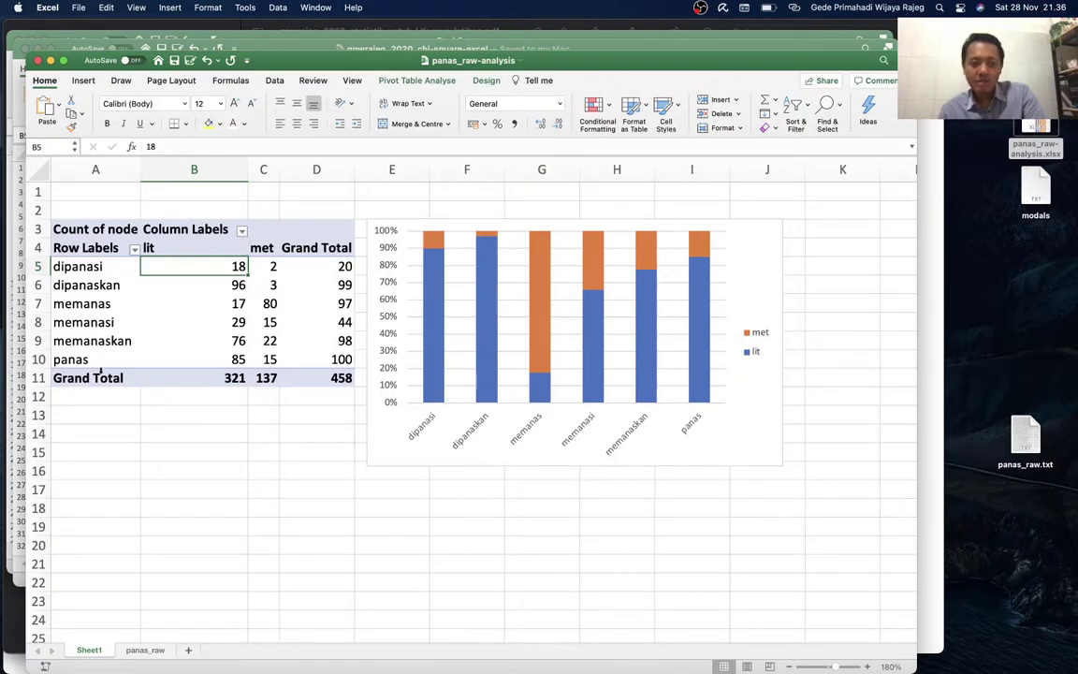
key("super+grave")
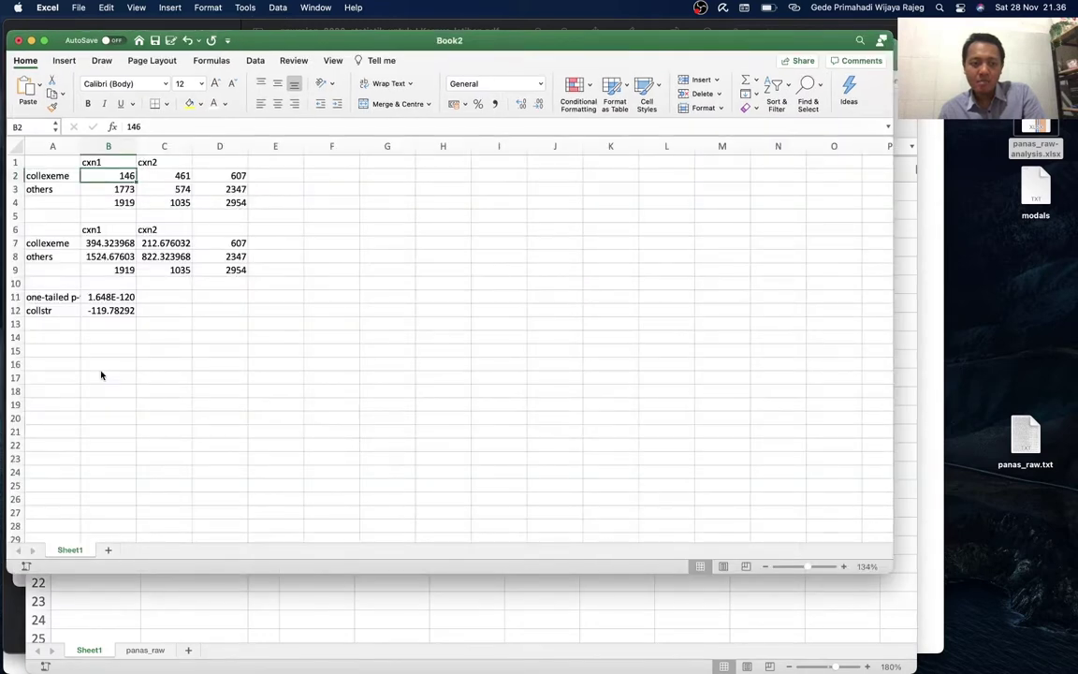
Go to the chi-square workbook's 2x2_Chi-square sheet and scroll up to Table 1, showing chi-square 3.96.
key("super+grave")
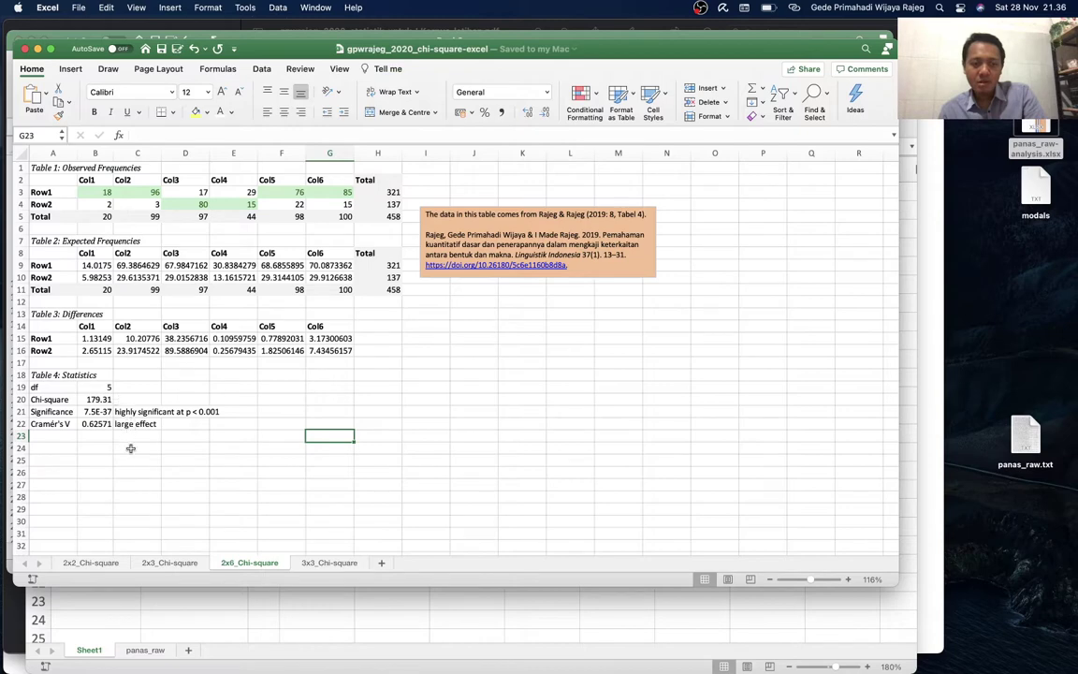
key("ctrl+Page_Up")
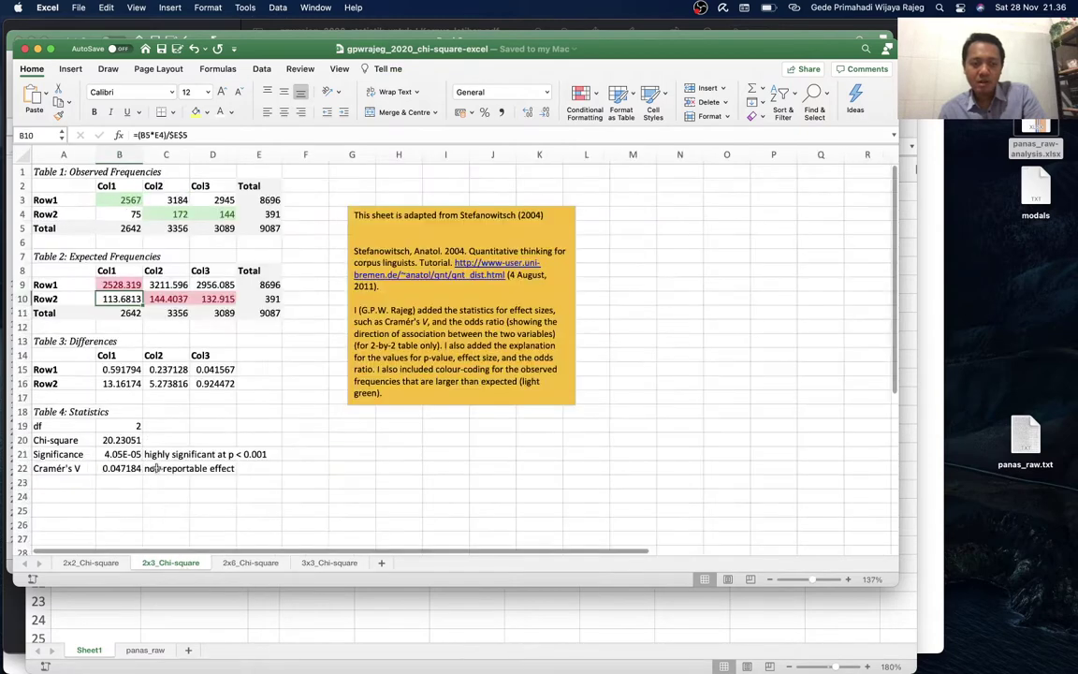
left_click(103, 564)
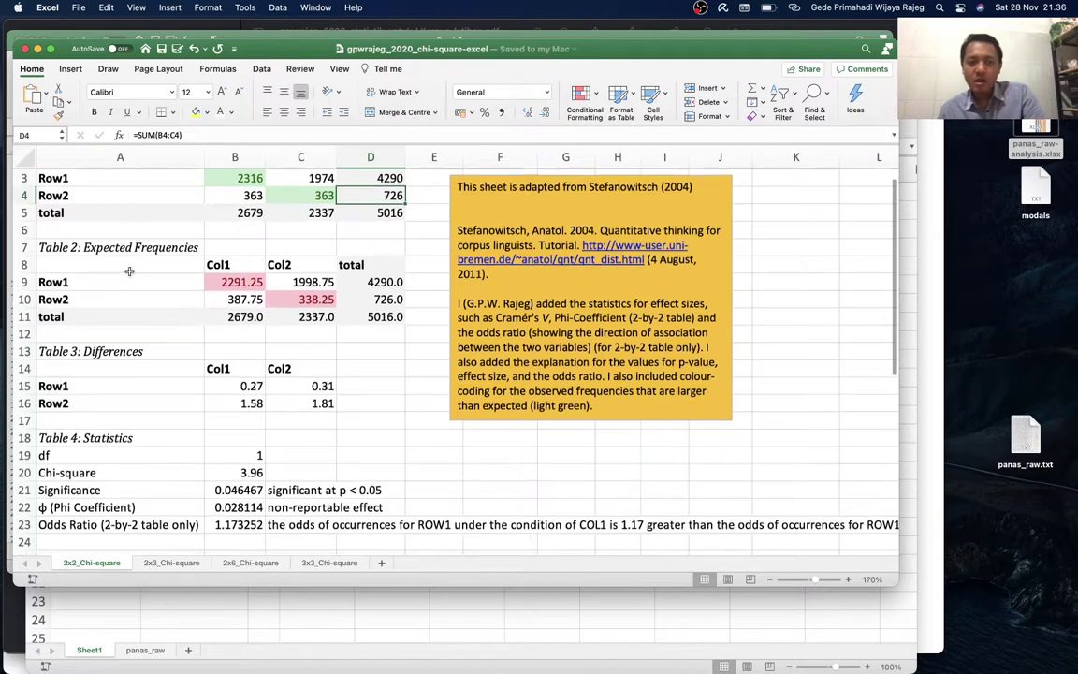
scroll(129, 272, "up", 2)
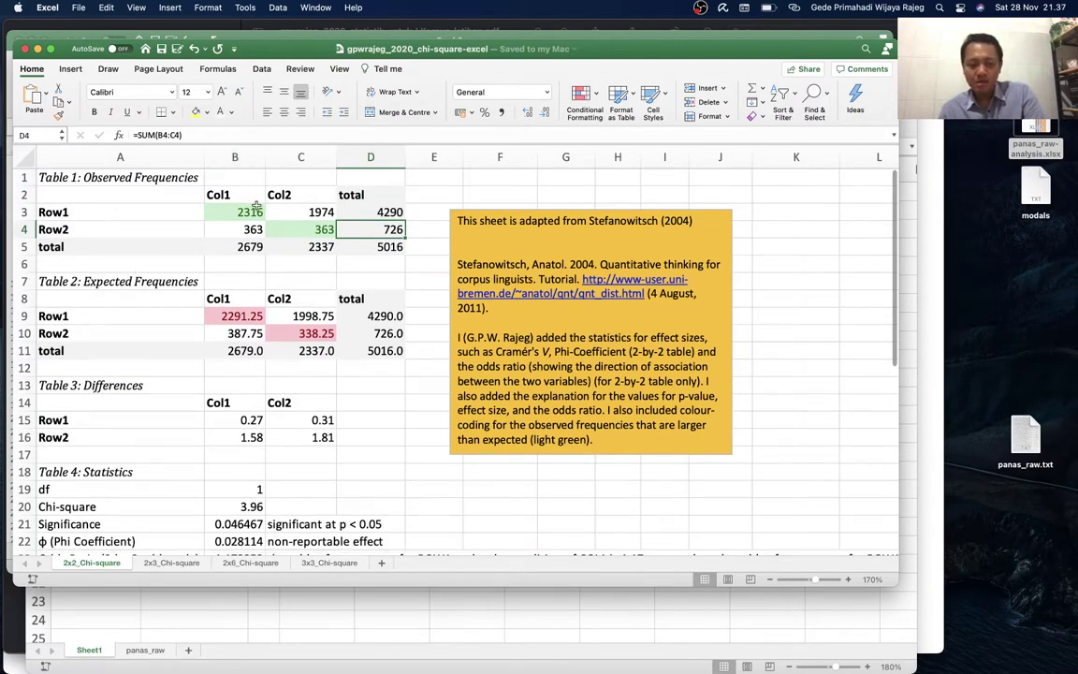
key("super+Tab")
key("super+Tab")
key("super+Tab")
key("super+Tab")
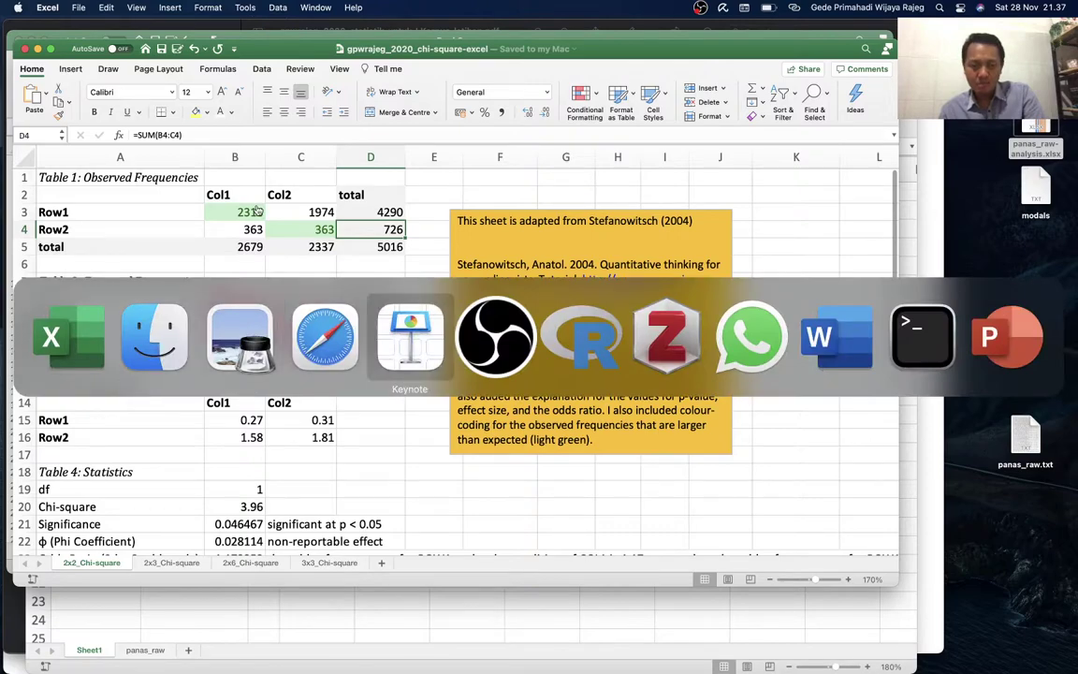
key("super+Tab")
key("super+Tab")
key("super+Tab")
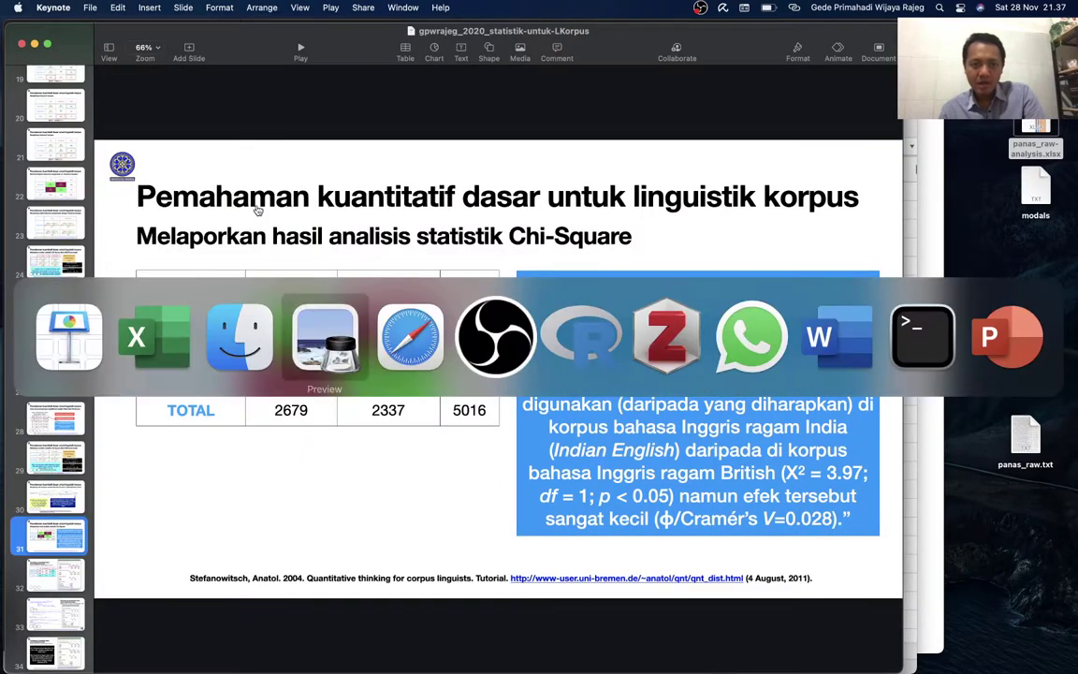
Return the exercise PDF to its top, then switch back to Excel's 2x2_Chi-square sheet with the will/shall counts.
scroll(564, 160, "up", 5)
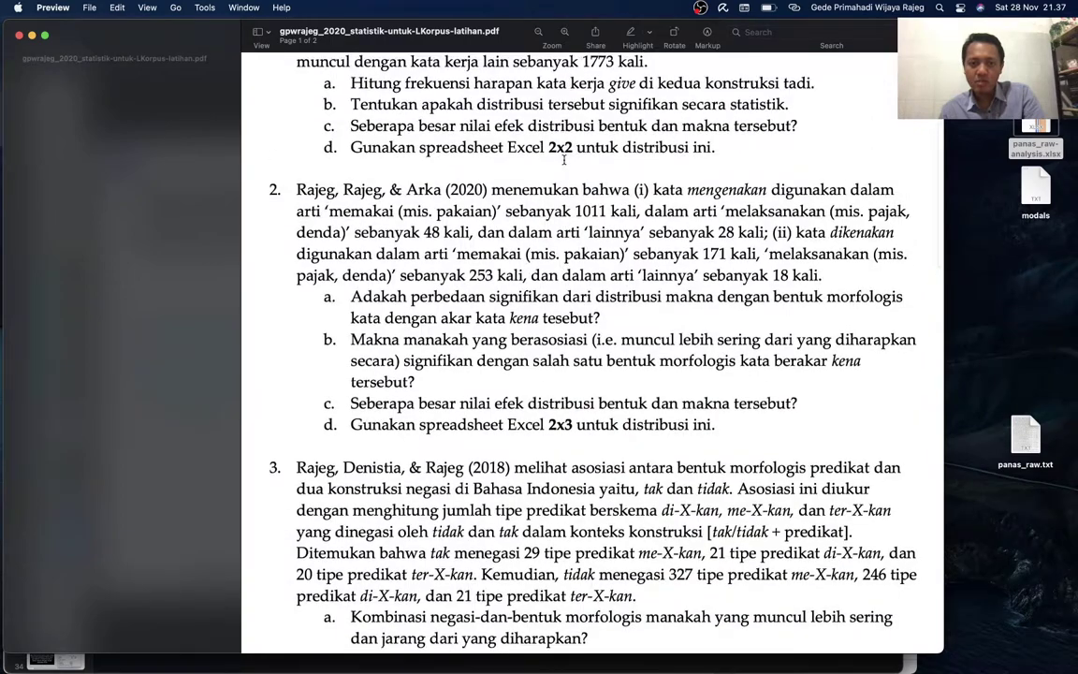
scroll(565, 160, "up", 5)
key("super+minus")
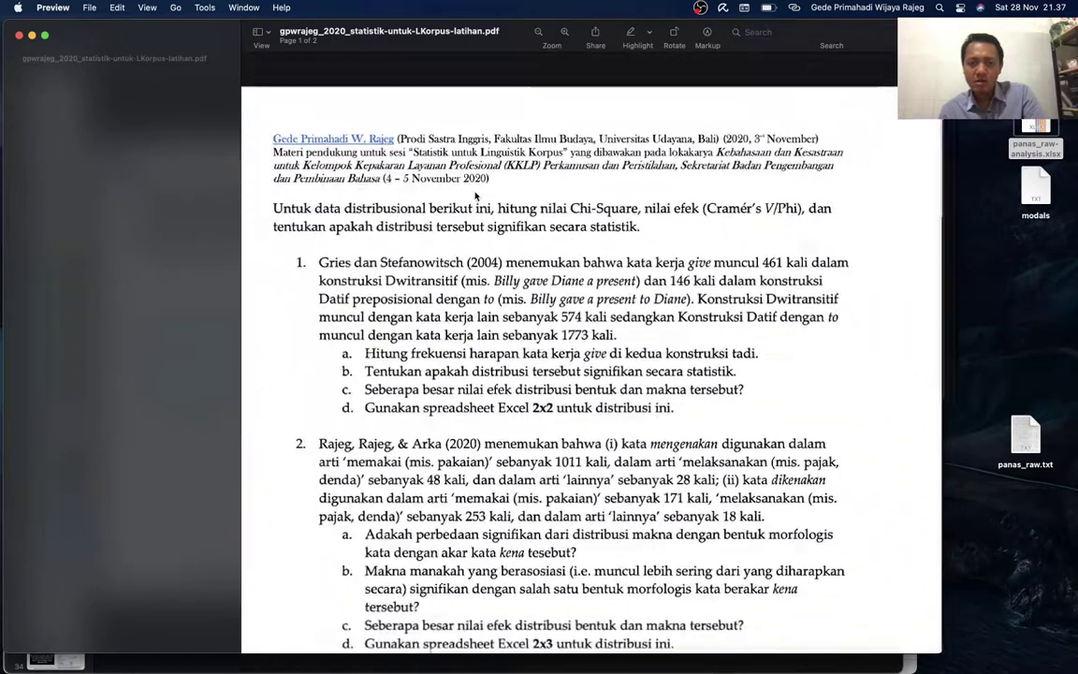
scroll(476, 196, "down", 1)
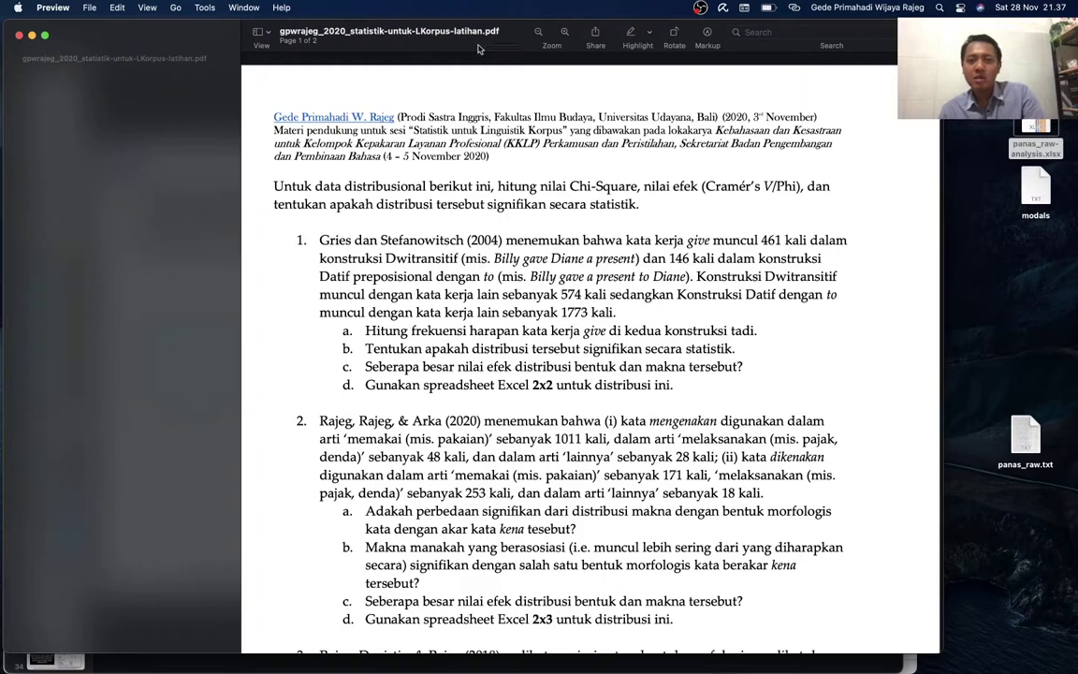
key("super+Tab")
key("super+Tab")
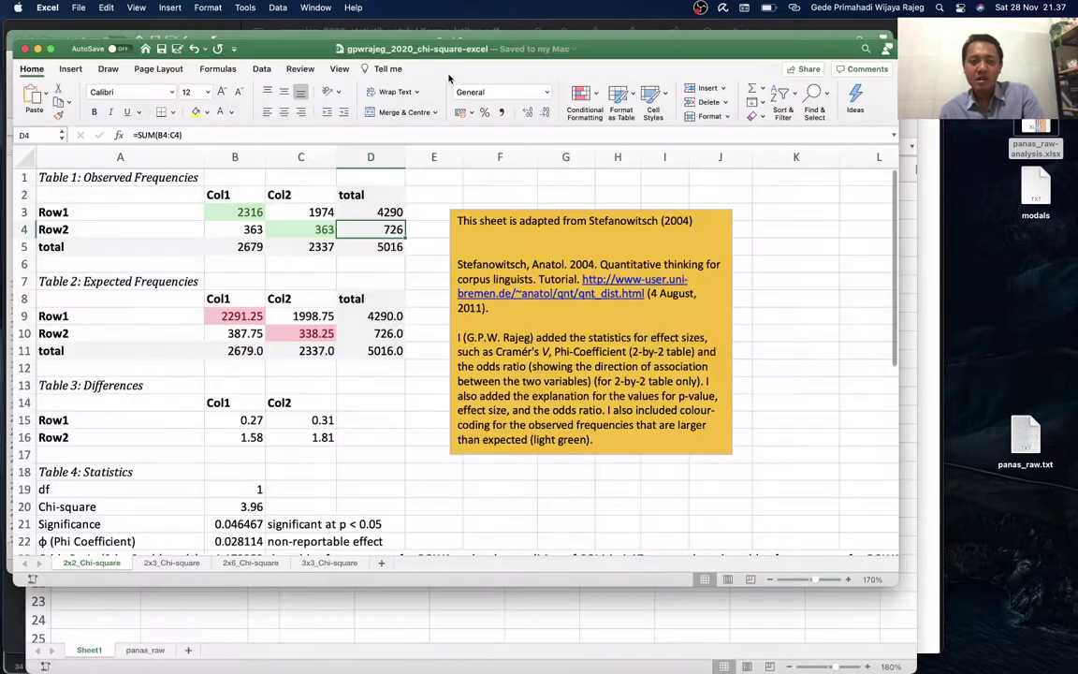
key("super+Tab")
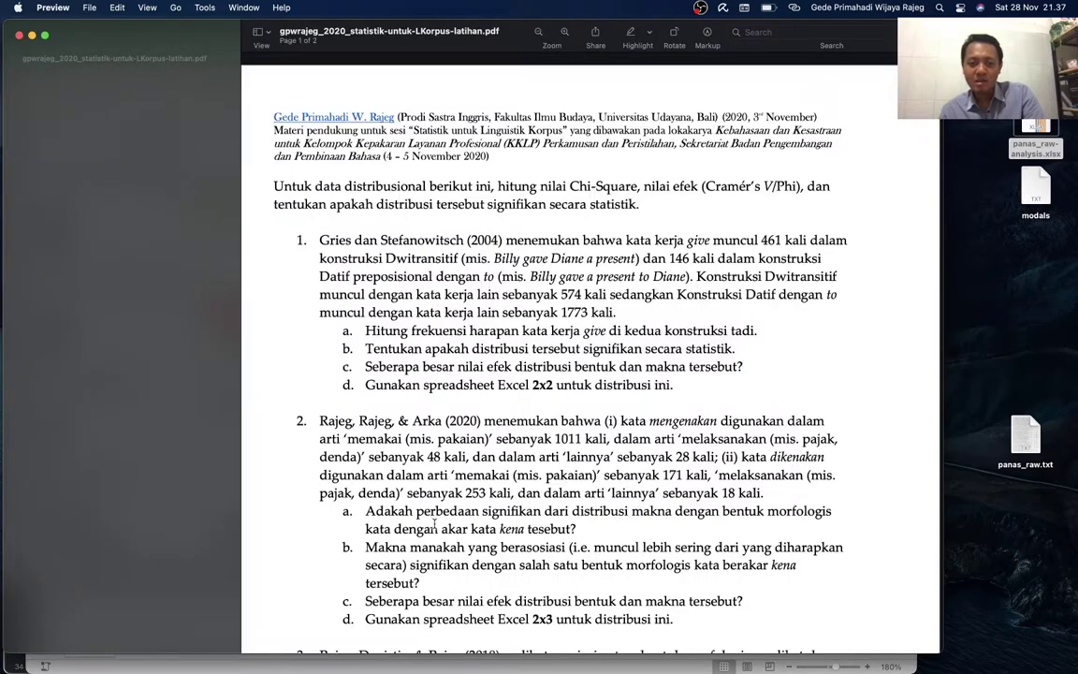
key("super+Tab")
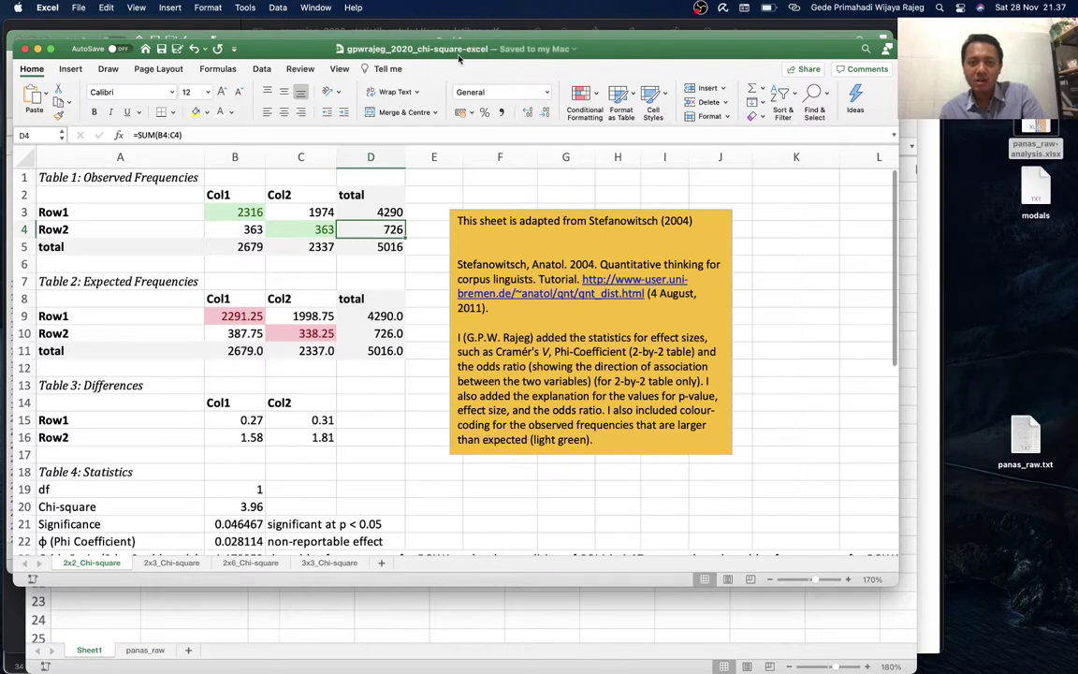
scroll(370, 368, "down", 3)
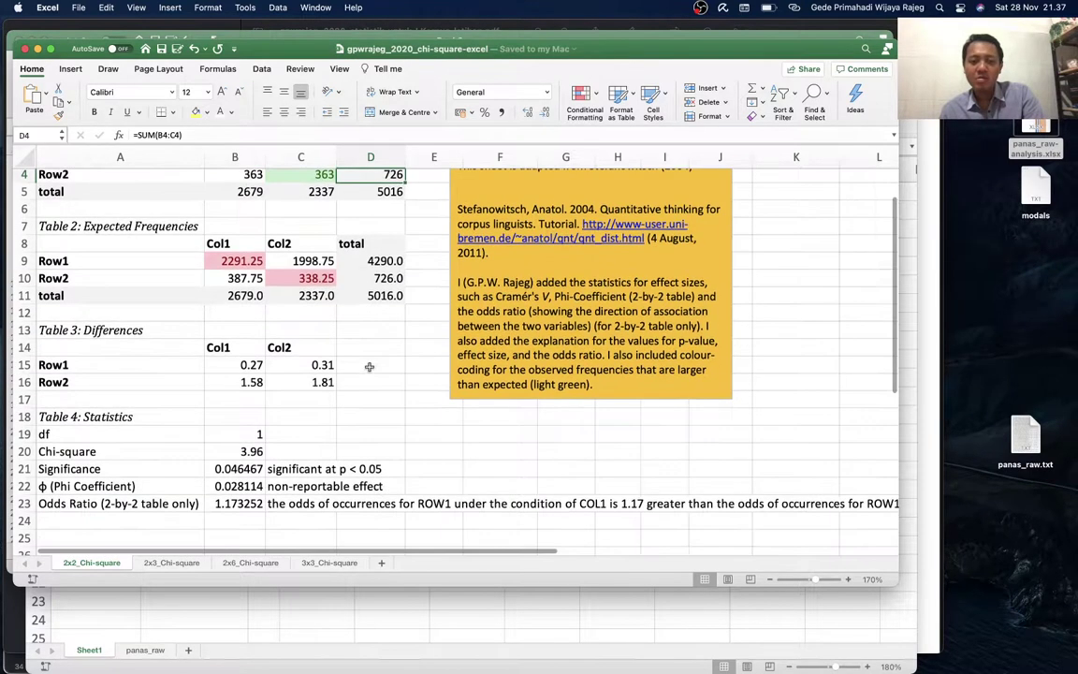
left_click(700, 8)
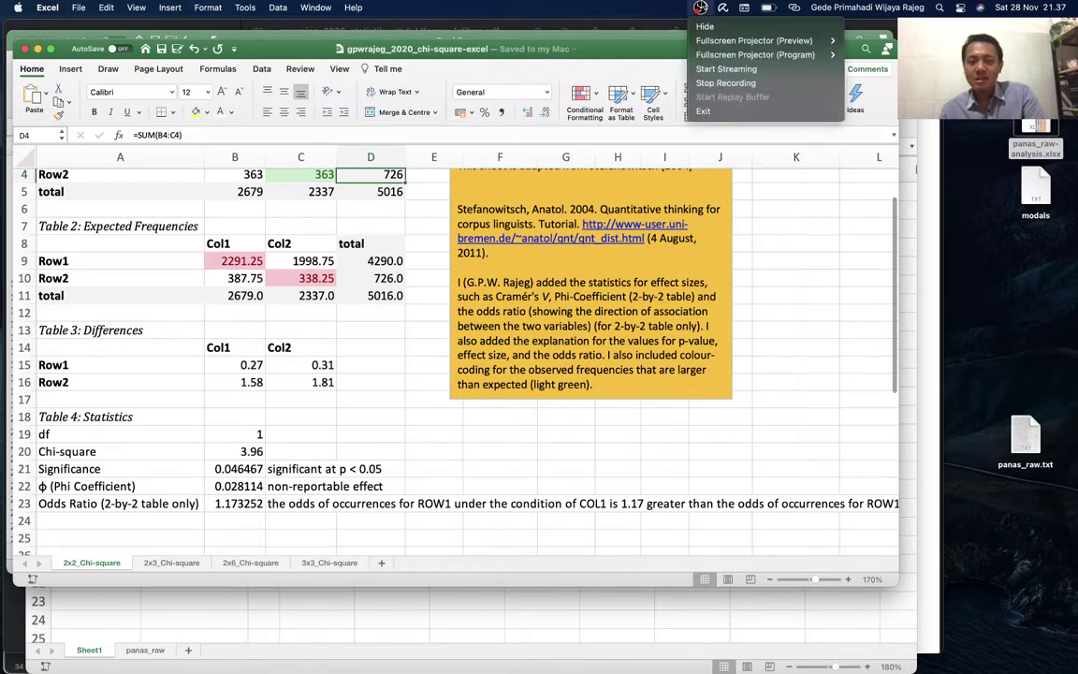